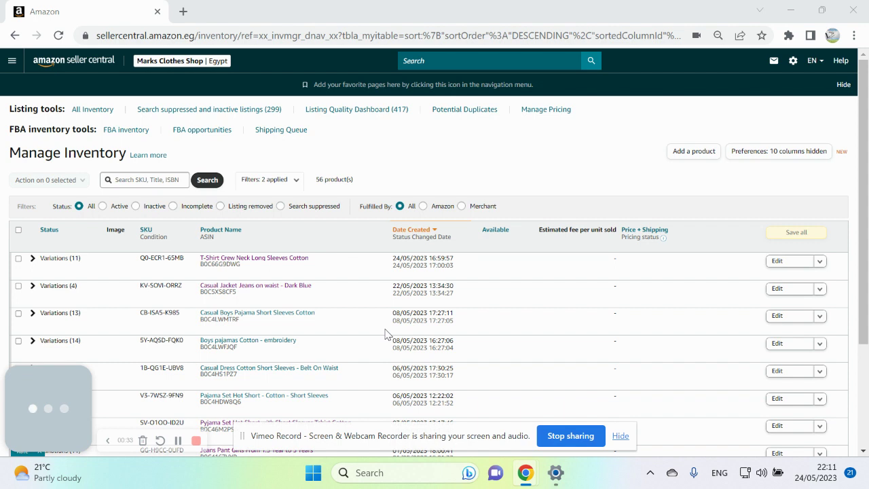
# Step: Start adding a new product that is not sold on Amazon
pyautogui.click(620, 435)
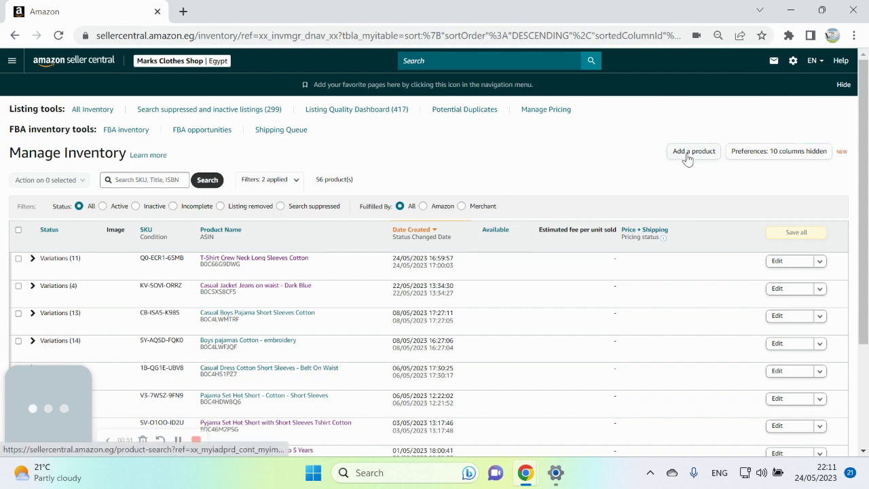
pyautogui.click(690, 155)
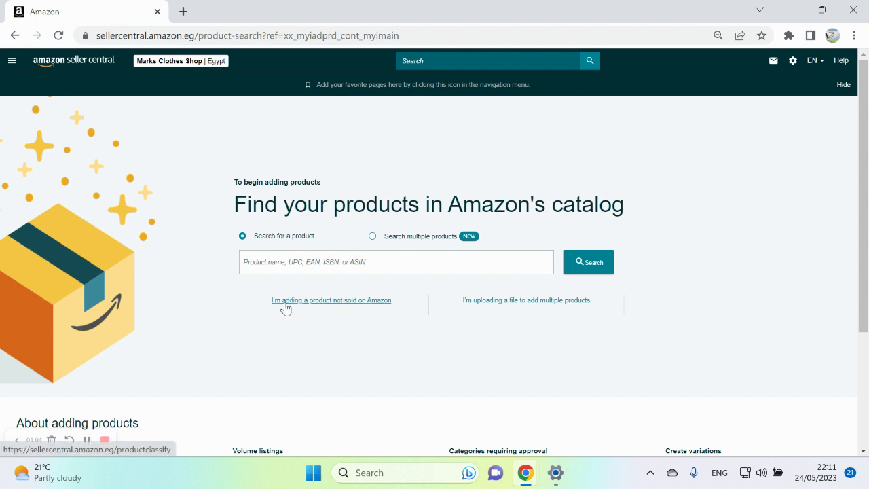
pyautogui.click(343, 302)
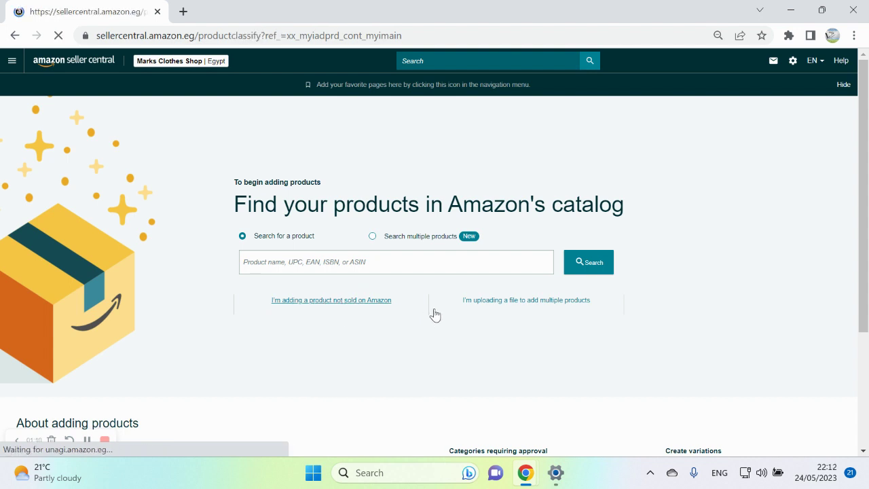
# Step: Browse the product categories to Fashion > Men > Clothing
pyautogui.click(264, 257)
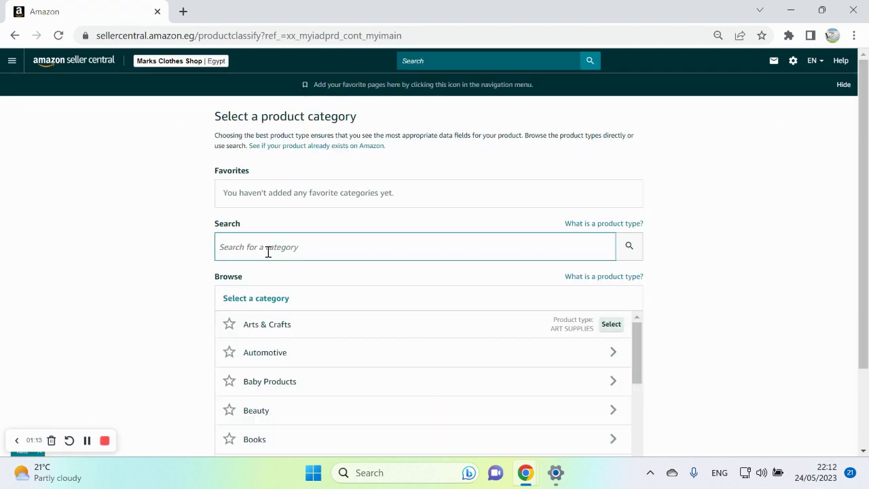
pyautogui.click(838, 348)
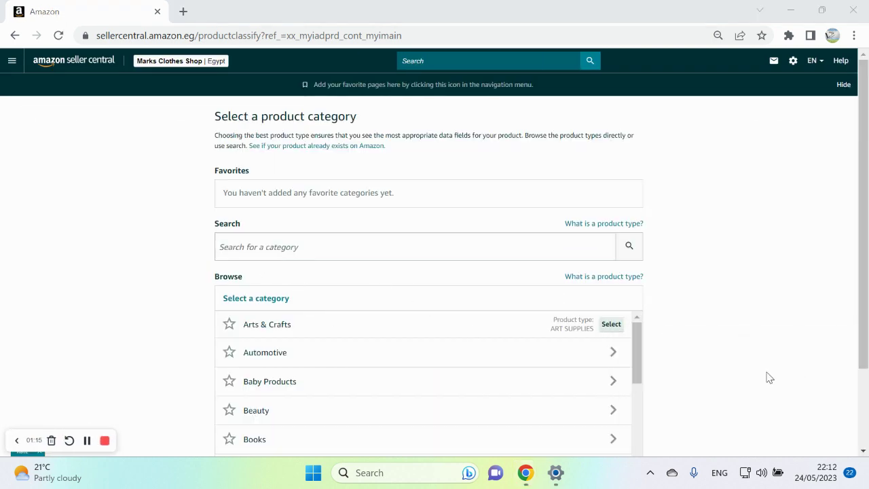
pyautogui.scroll(-3, 461, 332)
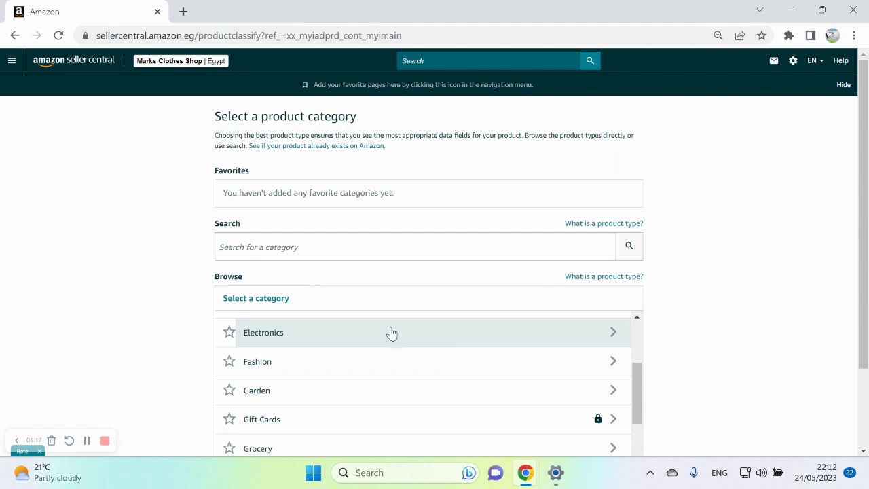
pyautogui.scroll(3, 391, 340)
pyautogui.scroll(-2, 367, 394)
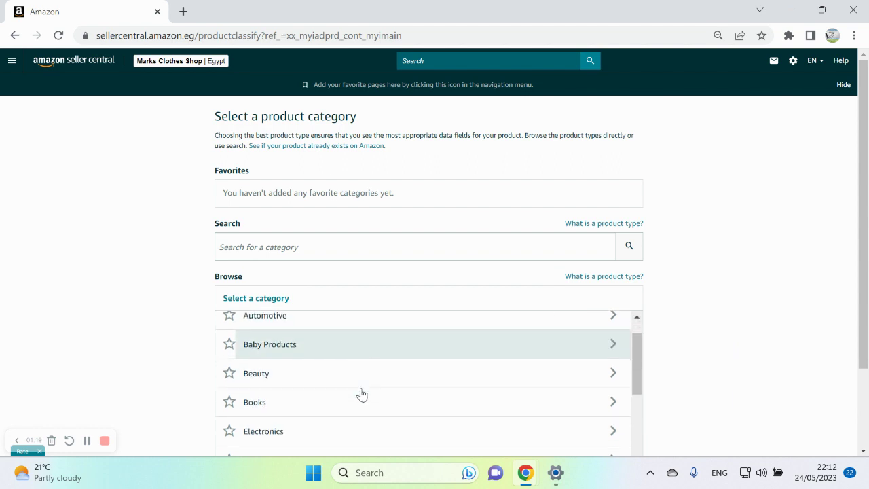
pyautogui.scroll(-2, 328, 393)
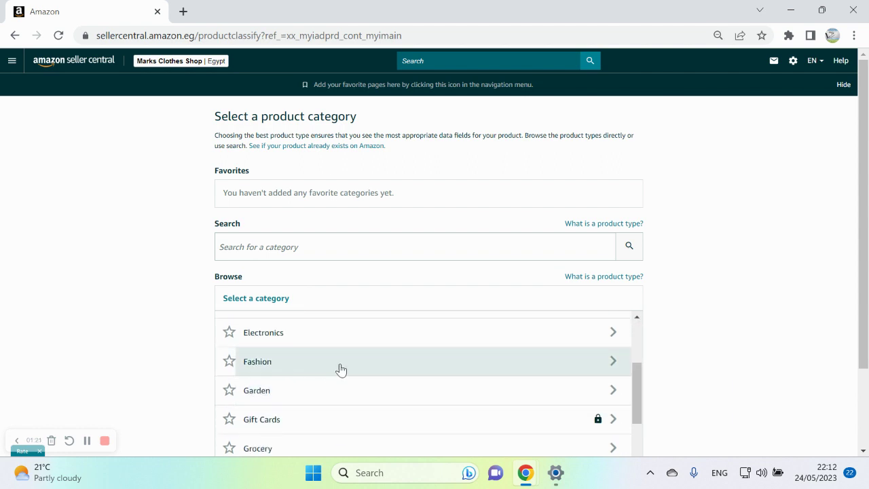
pyautogui.click(349, 368)
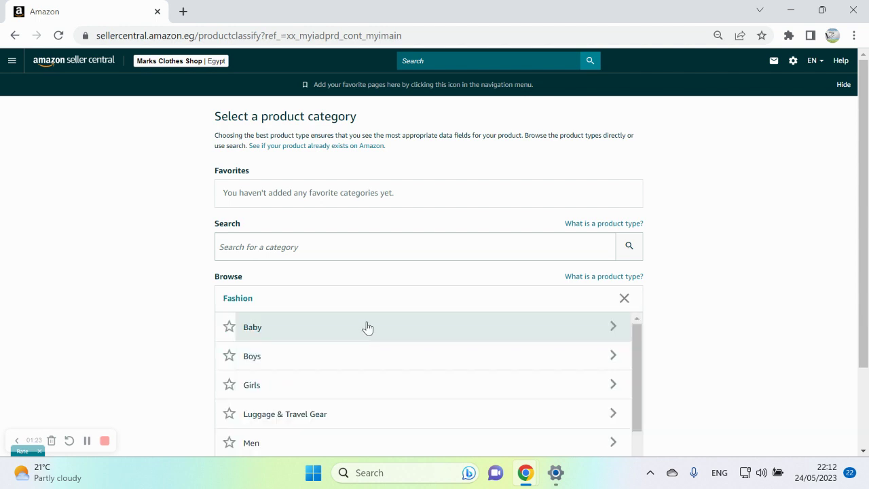
pyautogui.scroll(-1, 391, 285)
pyautogui.scroll(-1, 391, 326)
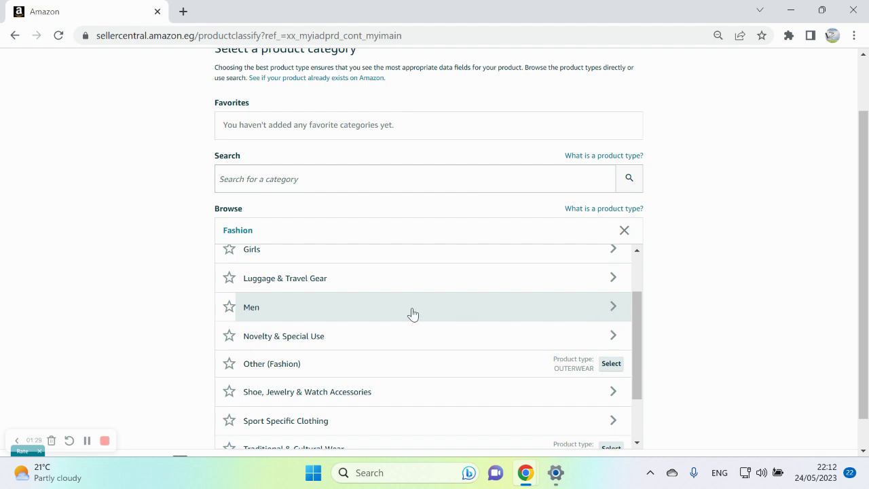
pyautogui.click(378, 314)
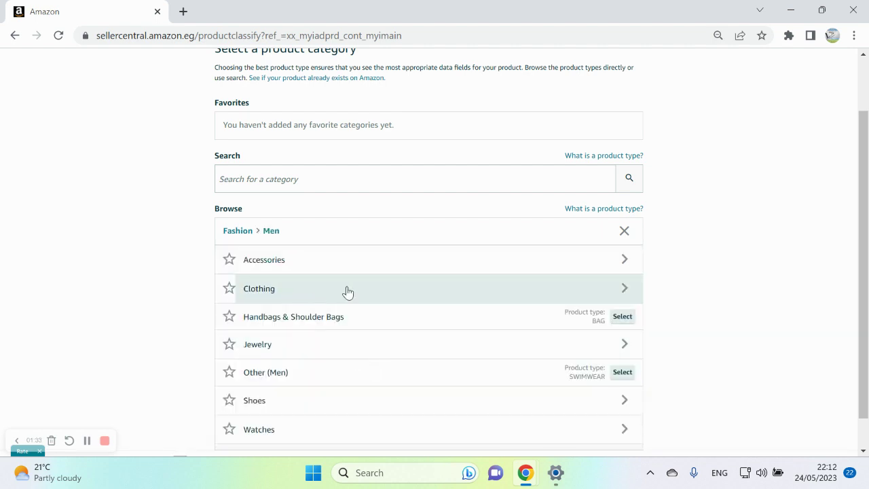
pyautogui.click(347, 292)
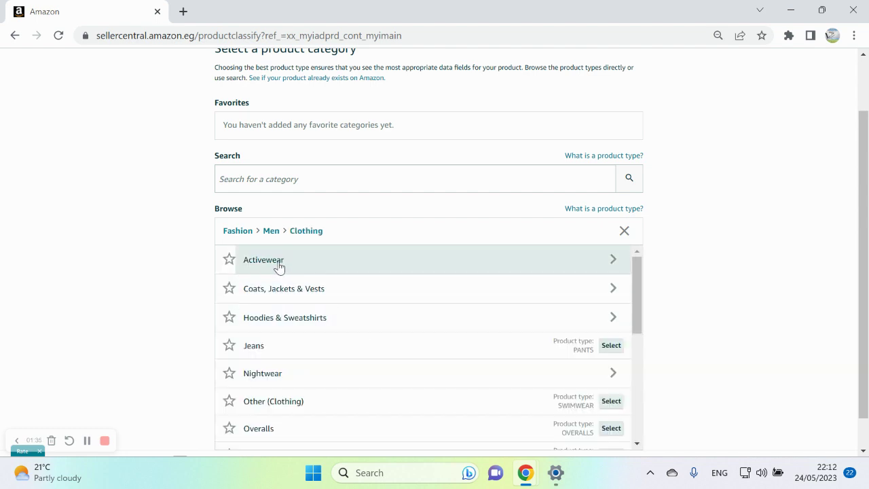
# Step: Choose the Nightwear subcategory and select Pajama Sets as the product type
pyautogui.scroll(-1, 312, 299)
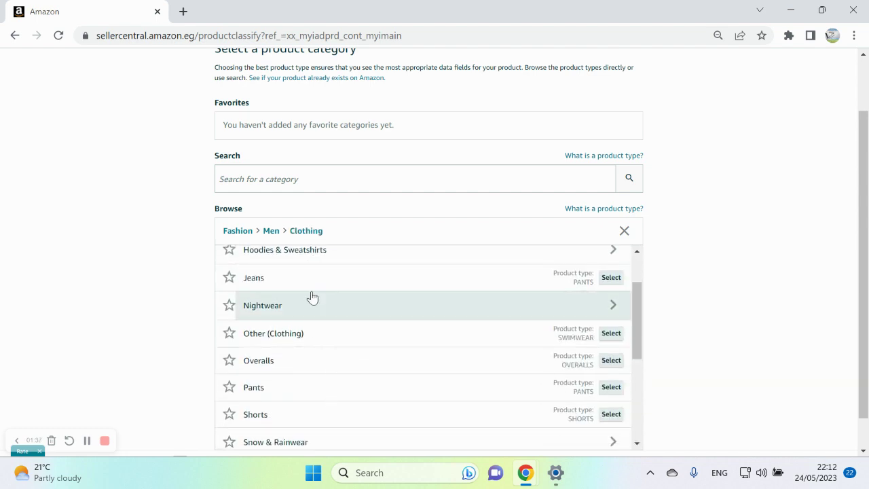
pyautogui.scroll(-1, 313, 298)
pyautogui.scroll(2, 319, 302)
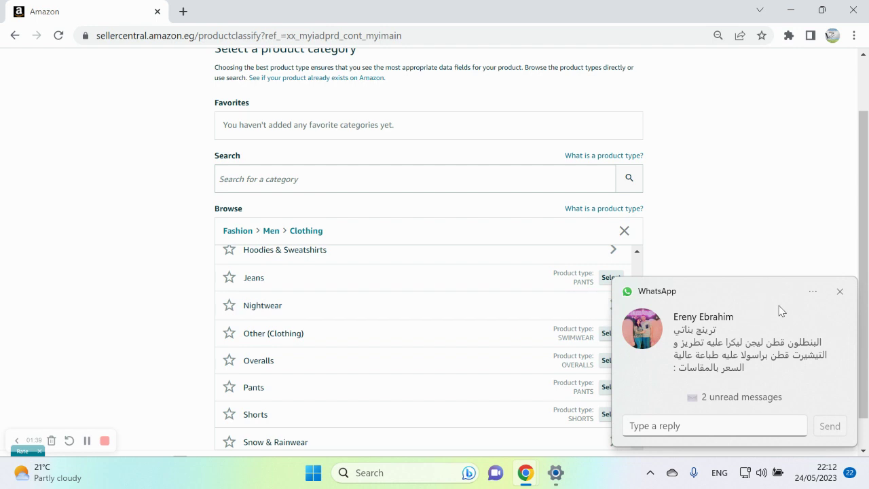
pyautogui.click(842, 290)
pyautogui.scroll(-1, 295, 358)
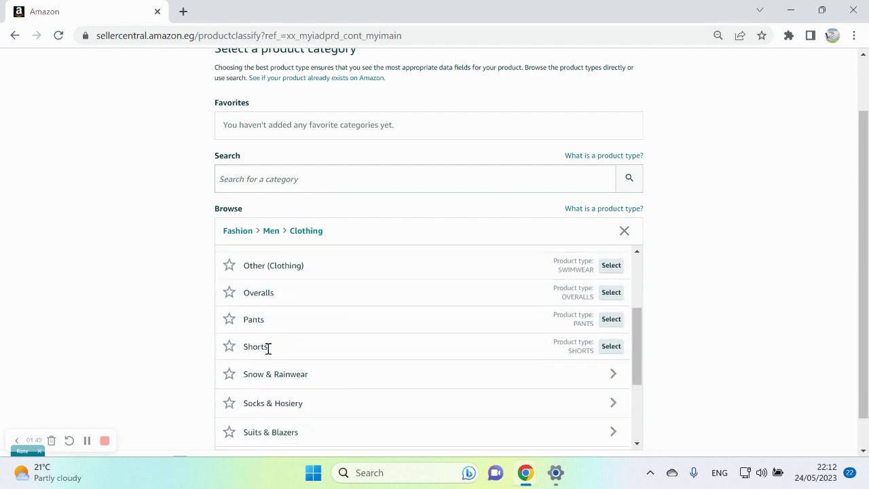
pyautogui.scroll(-1, 292, 355)
pyautogui.scroll(-1, 313, 383)
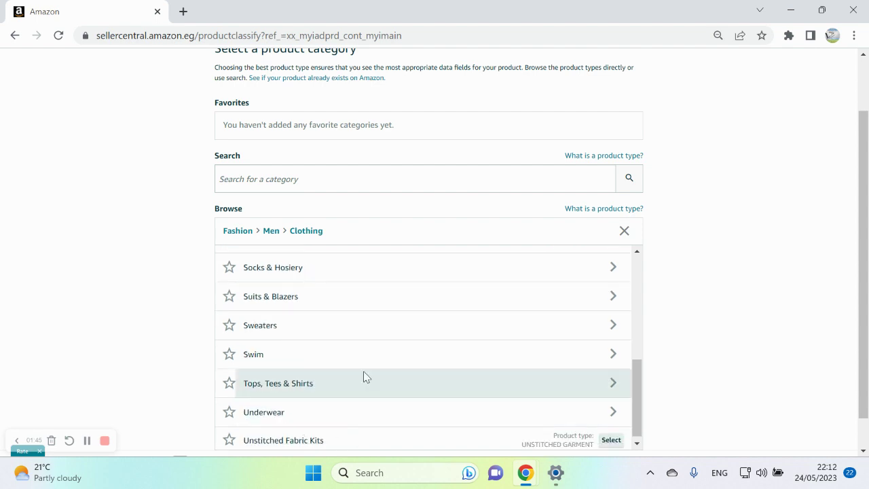
pyautogui.scroll(2, 349, 403)
pyautogui.scroll(3, 349, 404)
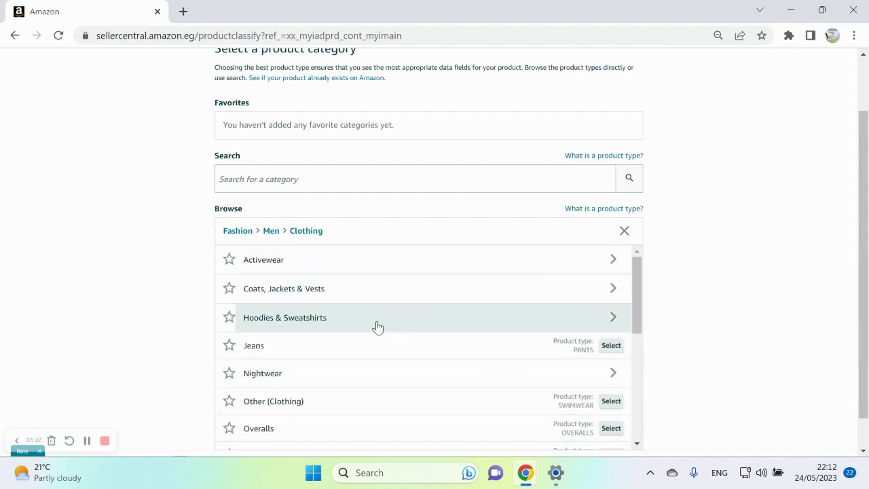
pyautogui.scroll(-1, 302, 348)
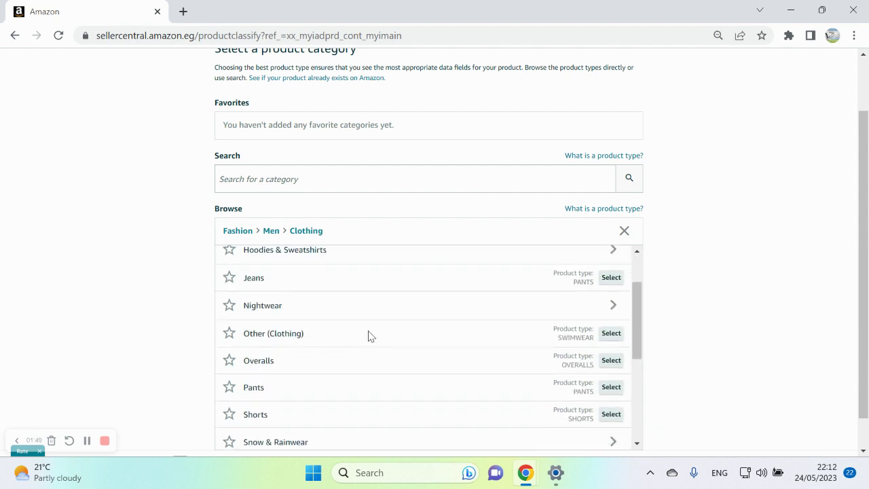
pyautogui.click(335, 316)
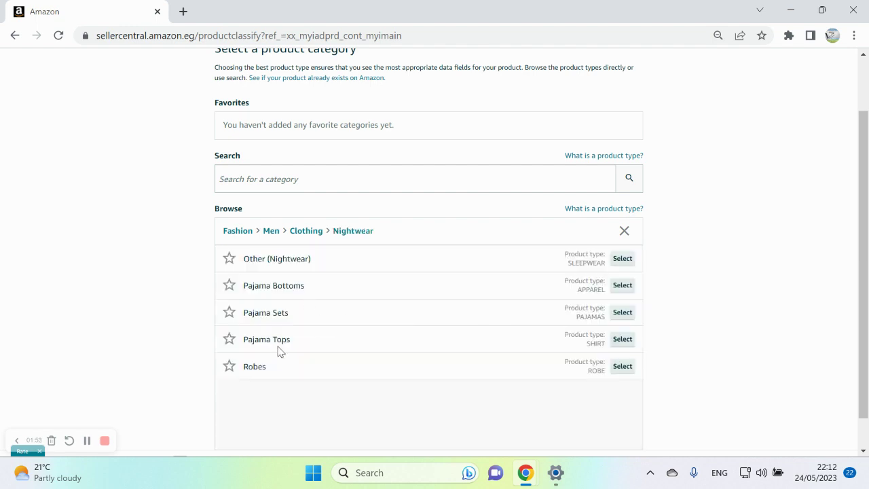
pyautogui.click(623, 313)
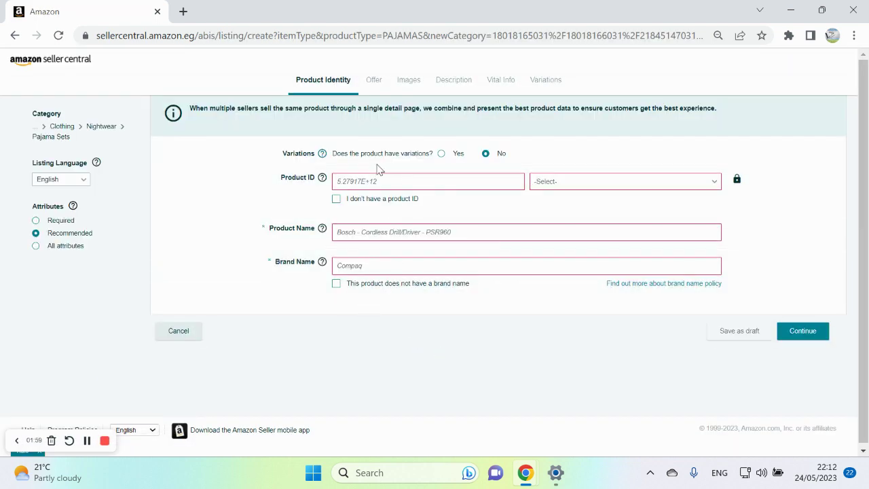
# Step: Declare that the product has variations that differ by Color and Size
pyautogui.click(441, 155)
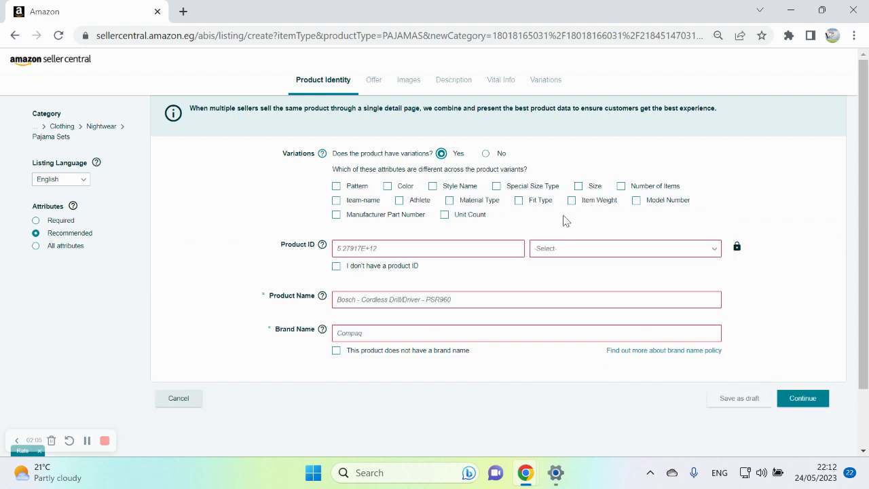
pyautogui.click(387, 186)
pyautogui.click(578, 189)
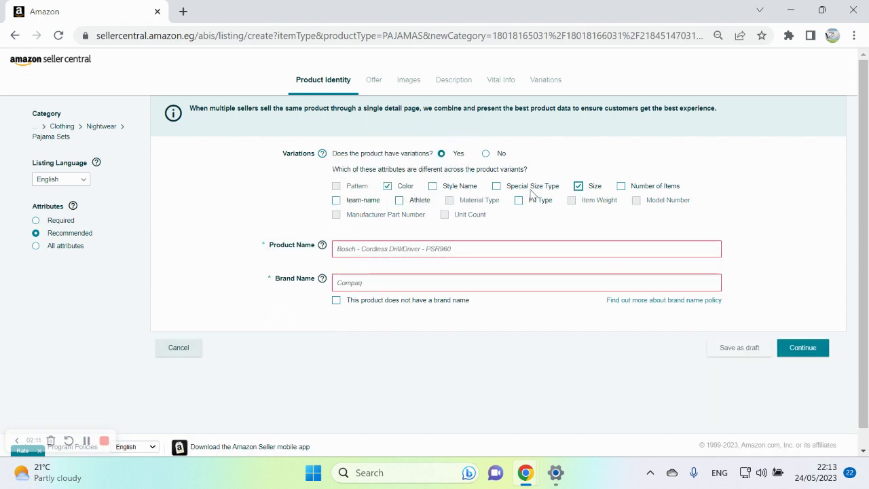
# Step: Enter "Men Pyjama Set Cotton" as the product name
pyautogui.click(419, 250)
pyautogui.write('Py')
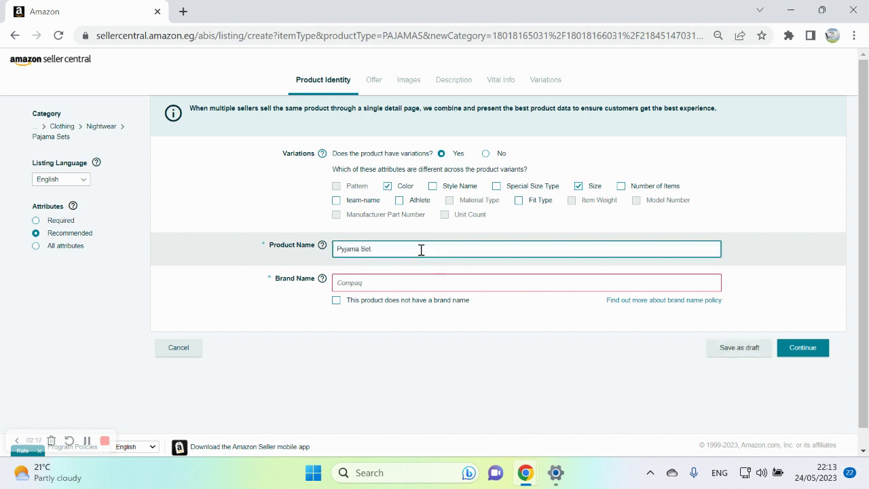
pyautogui.write('jama Set')
pyautogui.press('BackSpace')
pyautogui.press('BackSpace')
pyautogui.press('BackSpace')
pyautogui.press('BackSpace')
pyautogui.press('BackSpace')
pyautogui.press('BackSpace')
pyautogui.press('BackSpace')
pyautogui.press('BackSpace')
pyautogui.press('BackSpace')
pyautogui.press('BackSpace')
pyautogui.write('Me')
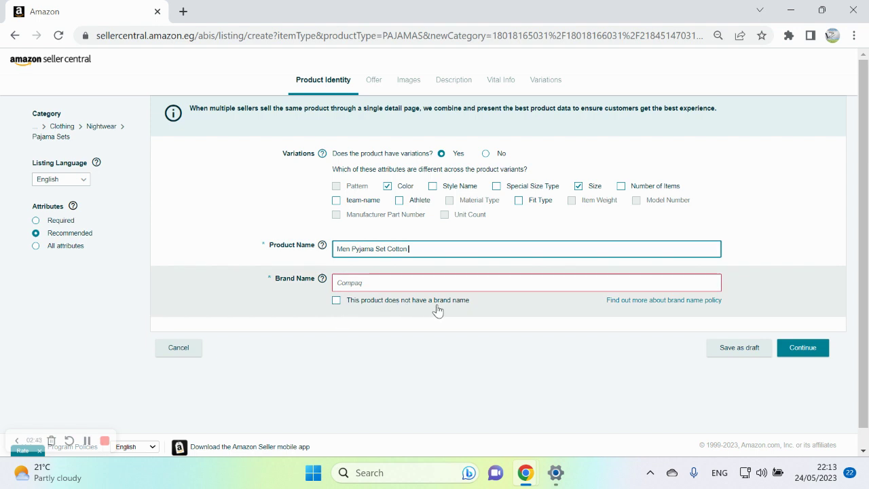
pyautogui.click(337, 302)
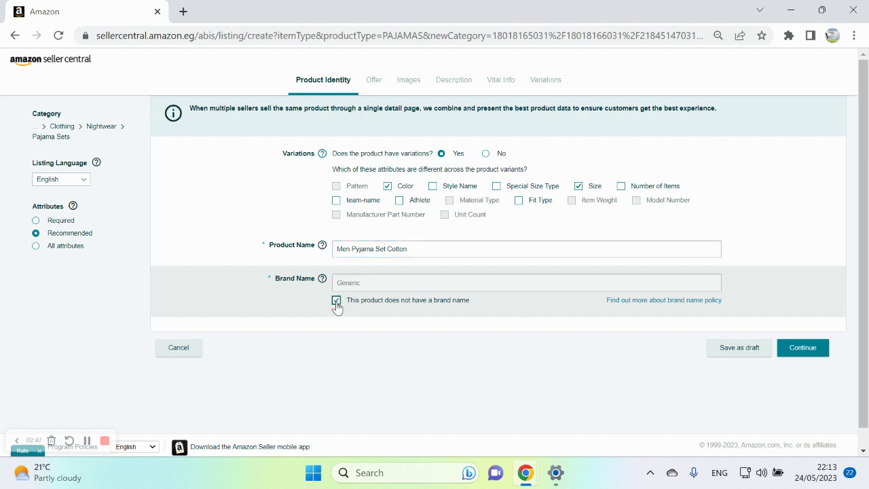
pyautogui.click(336, 303)
pyautogui.doubleClick(360, 284)
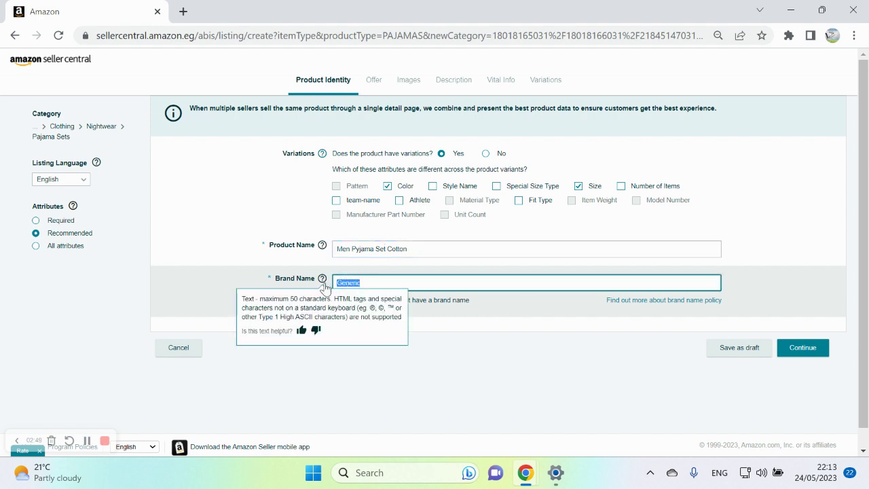
pyautogui.press('BackSpace')
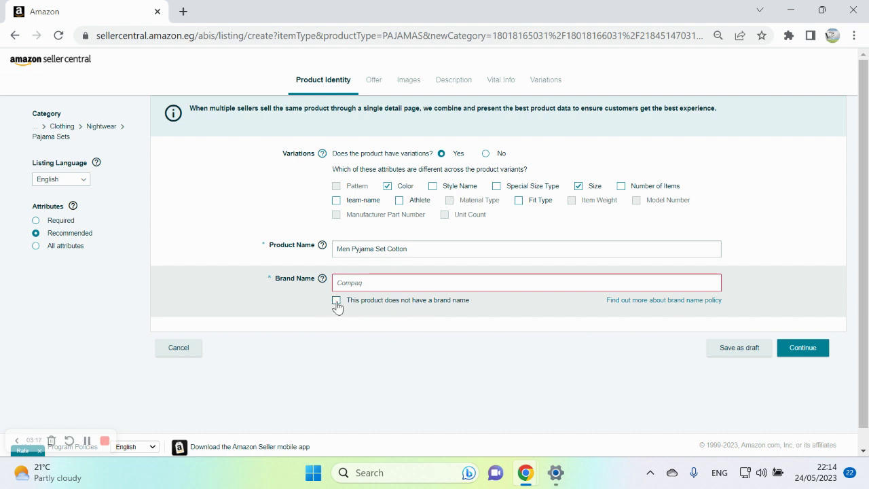
# Step: Mark the product as having no brand name and continue past the product identity section
pyautogui.click(336, 303)
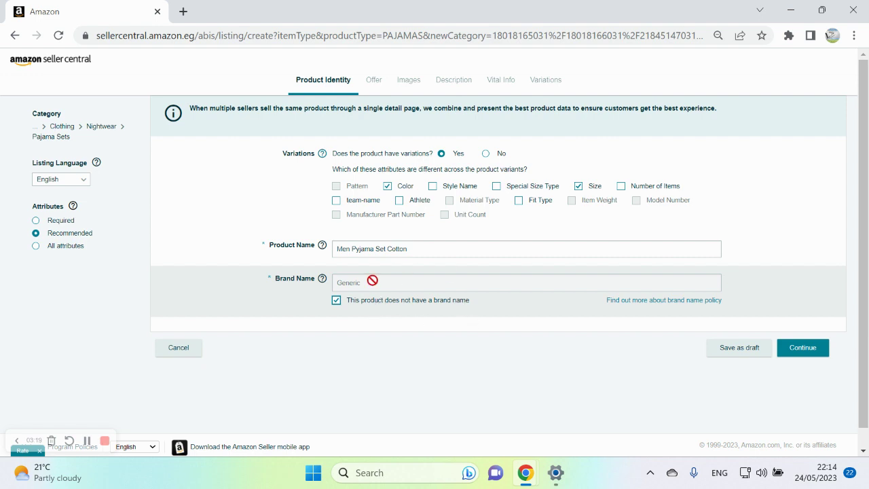
pyautogui.click(801, 349)
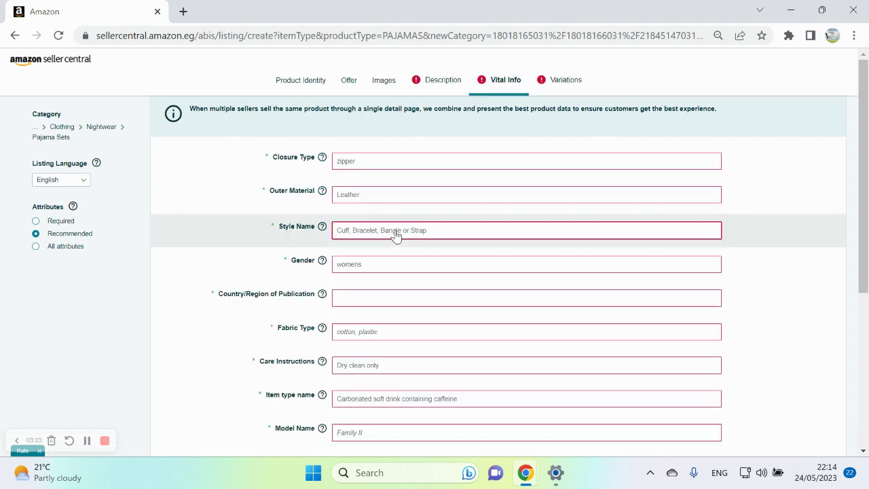
# Step: Look through the suggested values for the Closure Type, Outer Material and Style Name attributes
pyautogui.click(363, 169)
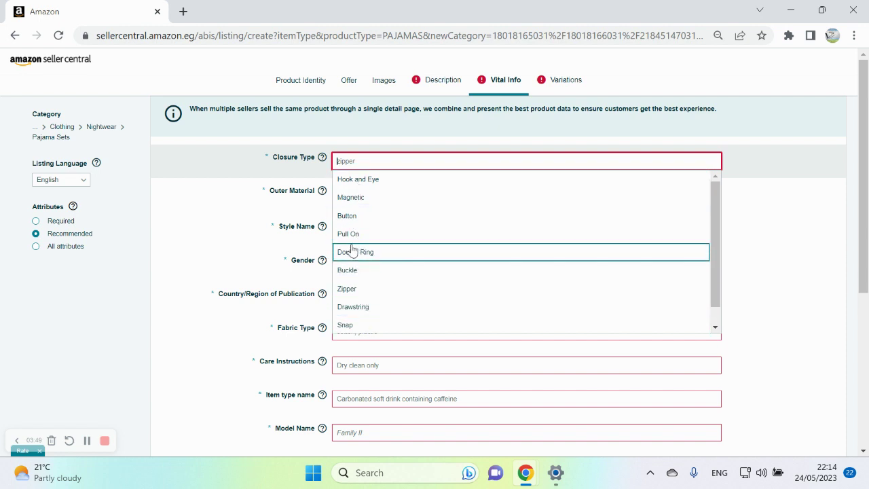
pyautogui.click(360, 195)
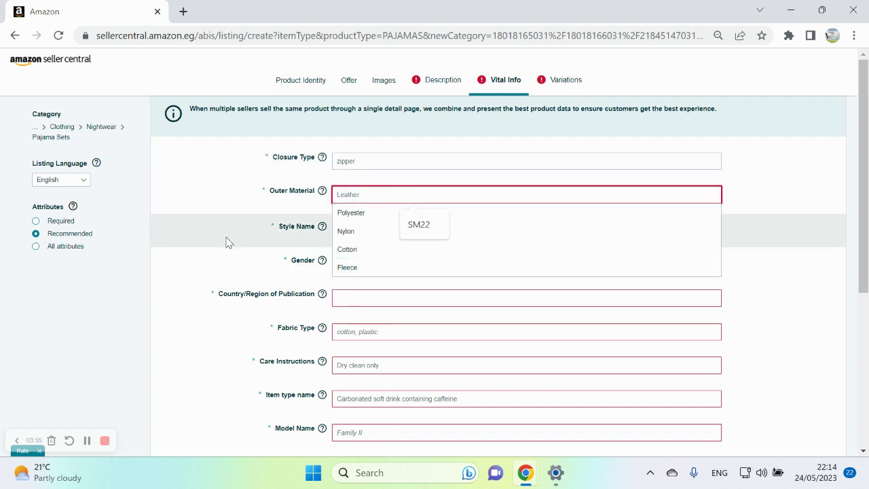
pyautogui.click(341, 232)
# Step: Set the Gender to Mens and the Country/Region of Publication to Egypt
pyautogui.click(343, 265)
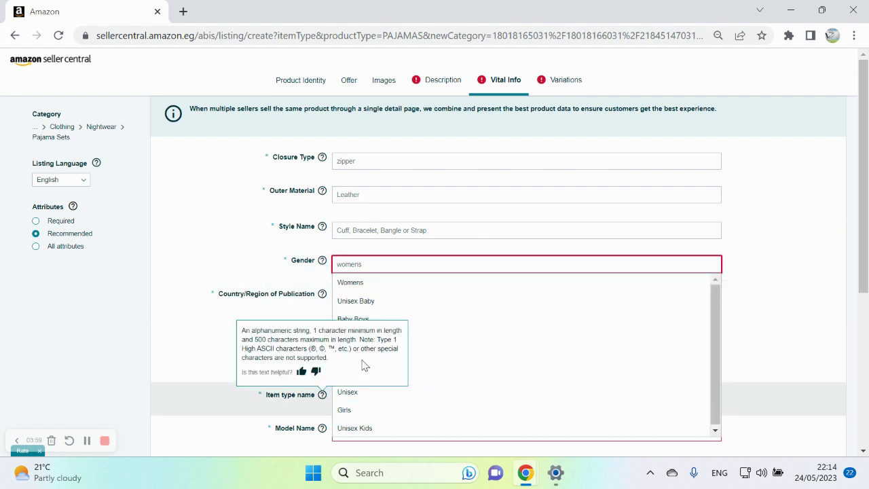
pyautogui.click(414, 355)
pyautogui.scroll(-1, 307, 227)
pyautogui.click(390, 209)
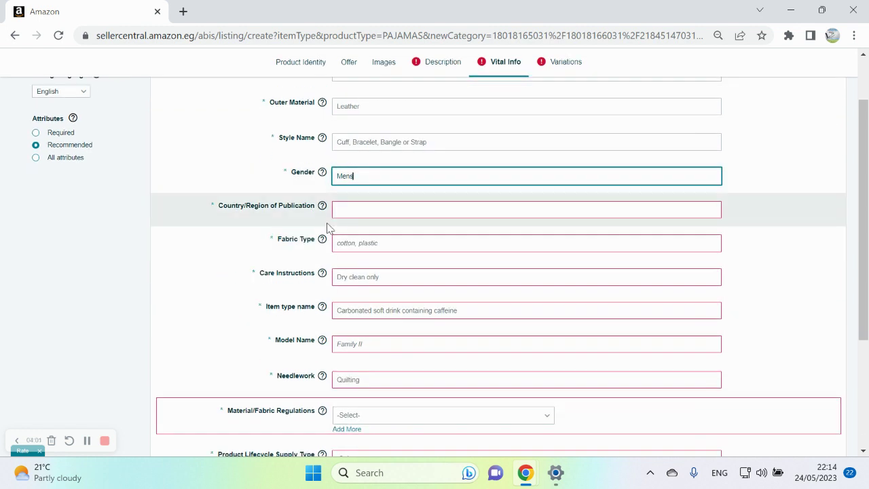
pyautogui.write('Egypt')
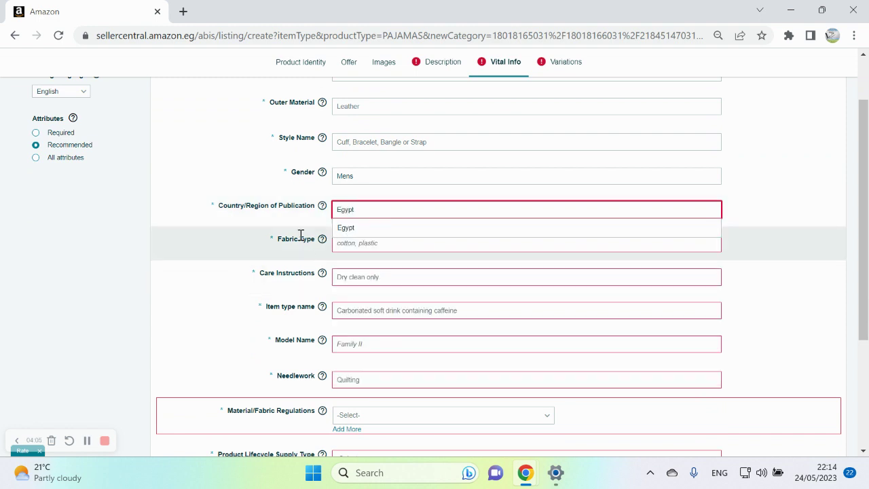
pyautogui.click(349, 228)
# Step: Set the Fabric Type to Cotton and look through the suggested values for Care Instructions
pyautogui.click(354, 244)
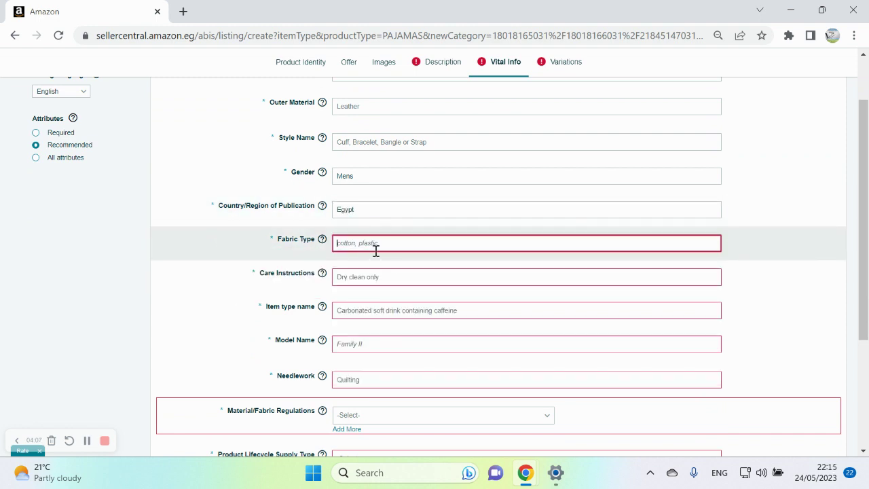
pyautogui.write('Cotton')
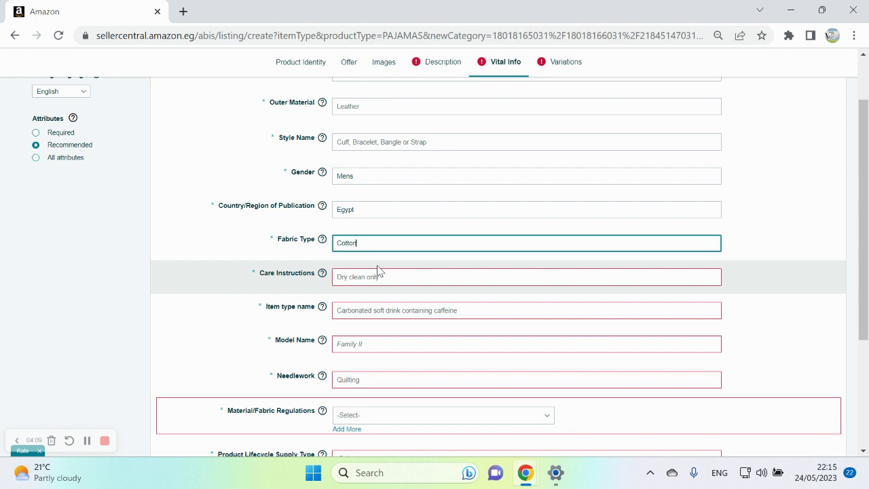
pyautogui.click(370, 276)
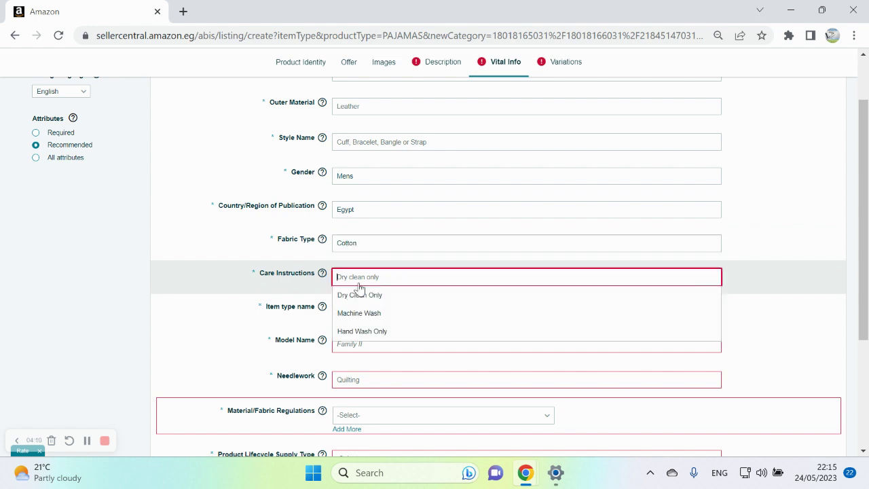
pyautogui.click(356, 316)
pyautogui.scroll(-3, 358, 321)
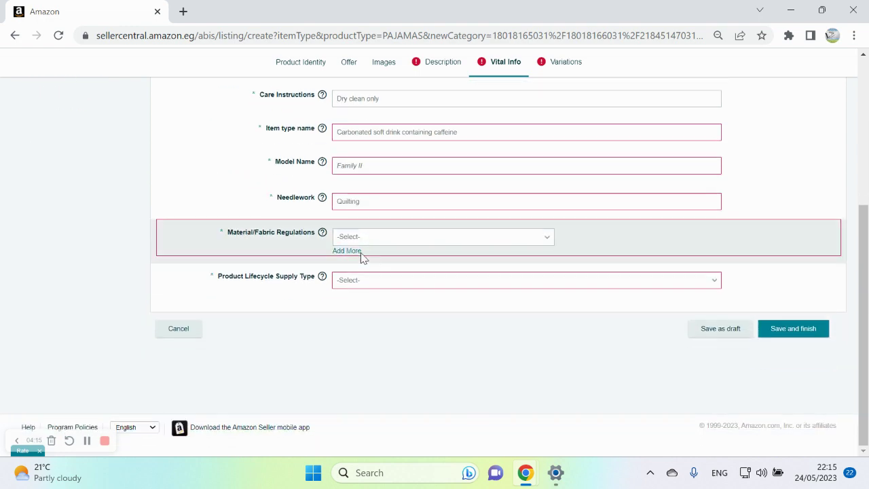
pyautogui.scroll(1, 345, 244)
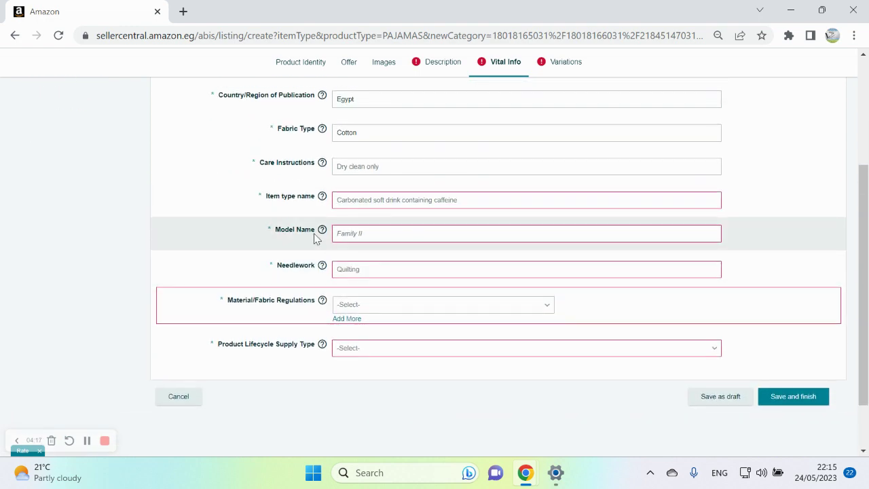
# Step: Search the web for "translate" in a new browser tab and return to the listing
pyautogui.click(183, 12)
pyautogui.write('tra')
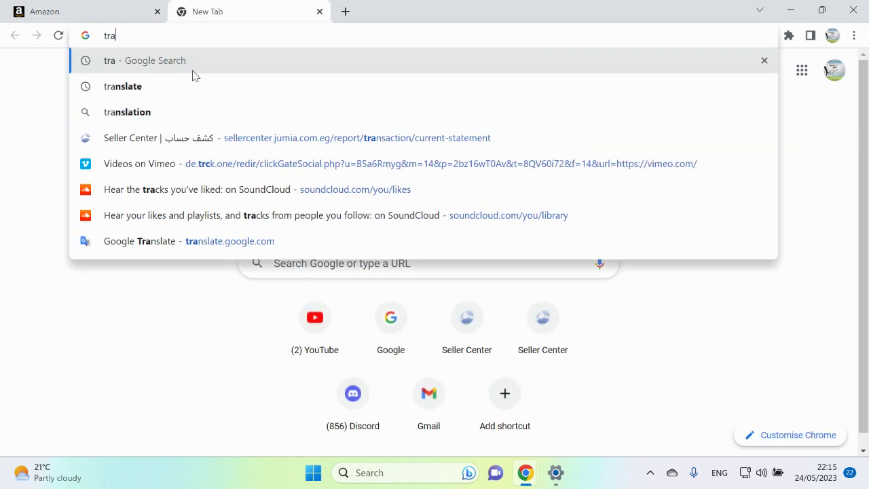
pyautogui.click(194, 76)
pyautogui.click(136, 12)
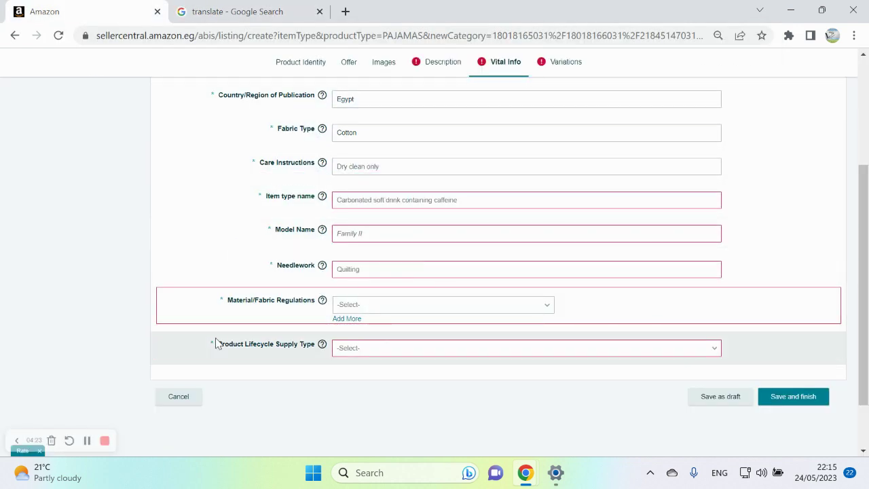
# Step: Set Material/Fabric Regulations to Not Applicable and Product Lifecycle Supply Type to Fashion
pyautogui.click(353, 307)
pyautogui.click(381, 365)
pyautogui.click(367, 350)
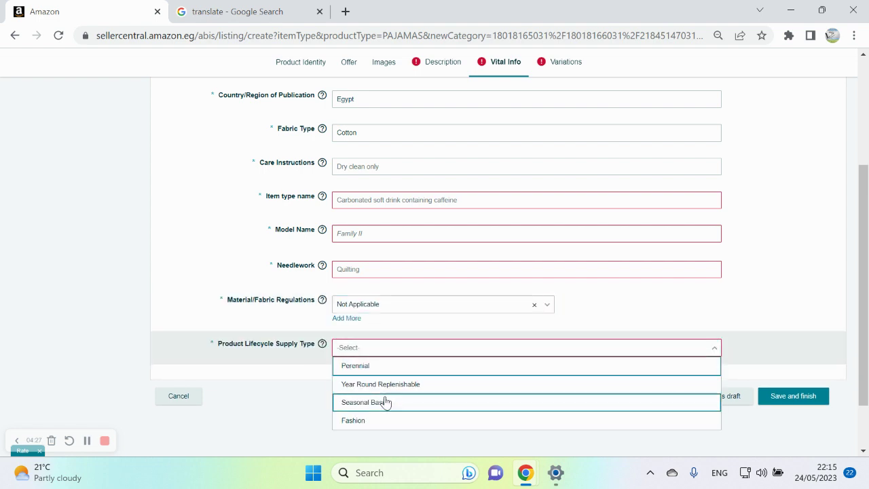
pyautogui.click(384, 420)
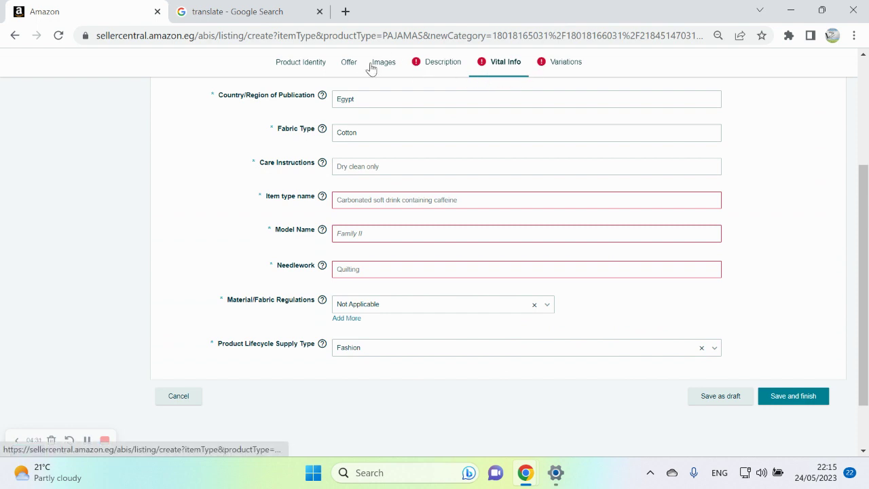
# Step: Enter "Pyjama Set Cotton 3 Pieces - Colour :" as the product description
pyautogui.scroll(4, 434, 122)
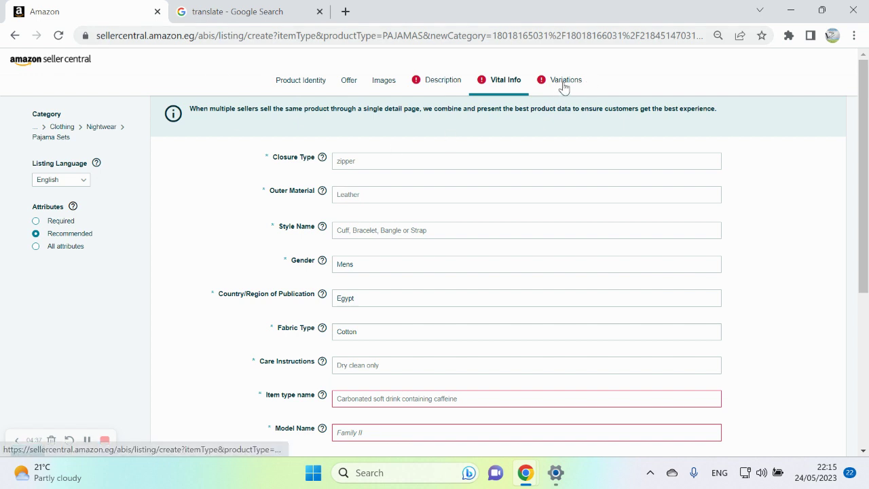
pyautogui.click(445, 83)
pyautogui.click(377, 173)
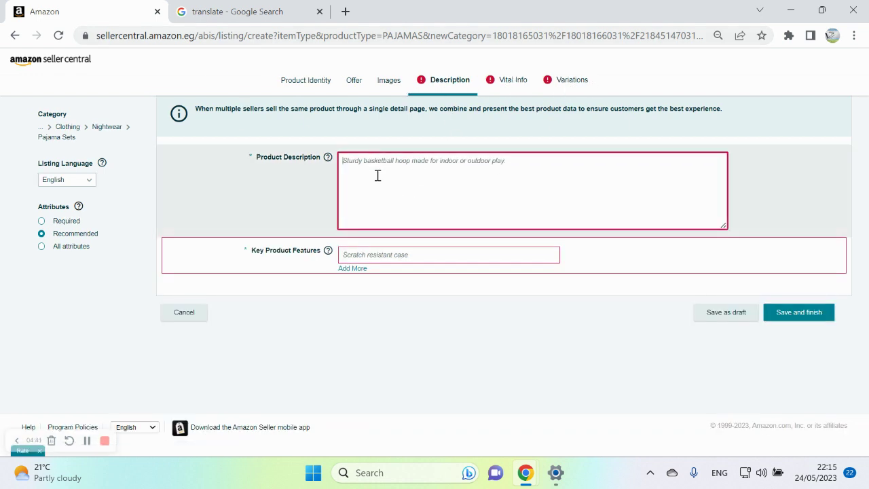
pyautogui.write('Pya')
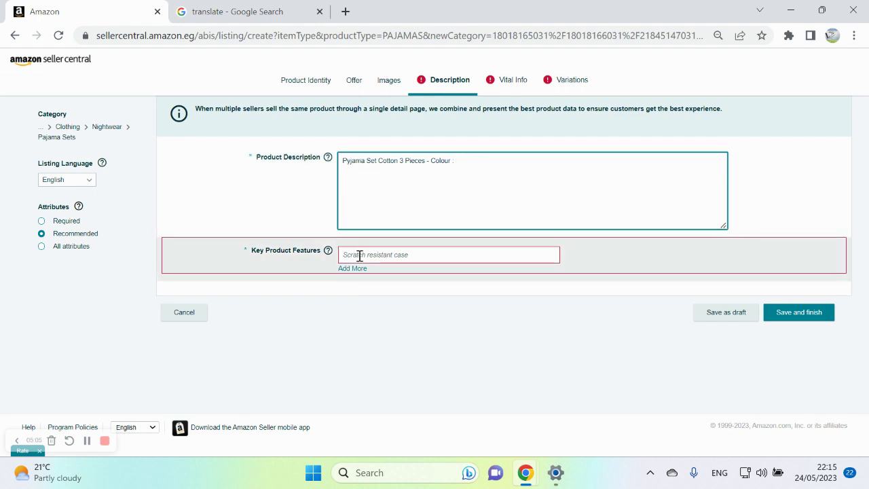
# Step: Add "Cotton 100%" and "over sized" as two key product features
pyautogui.click(382, 255)
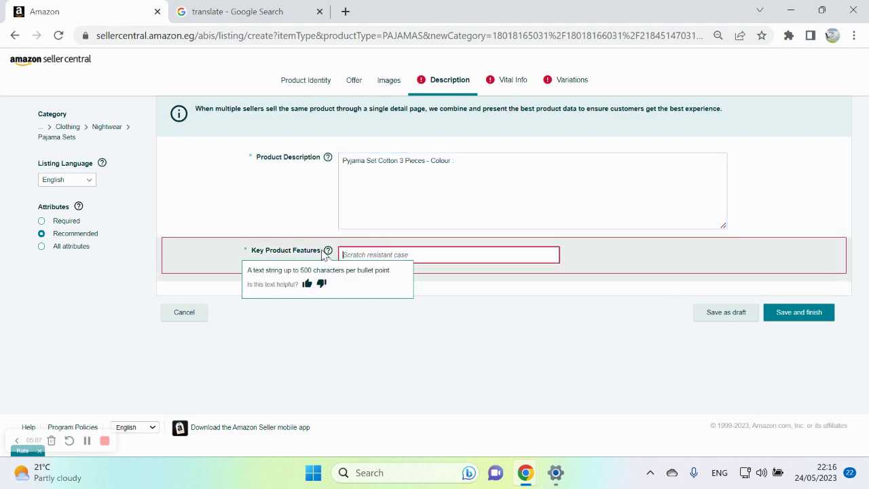
pyautogui.write('Cotton 100%')
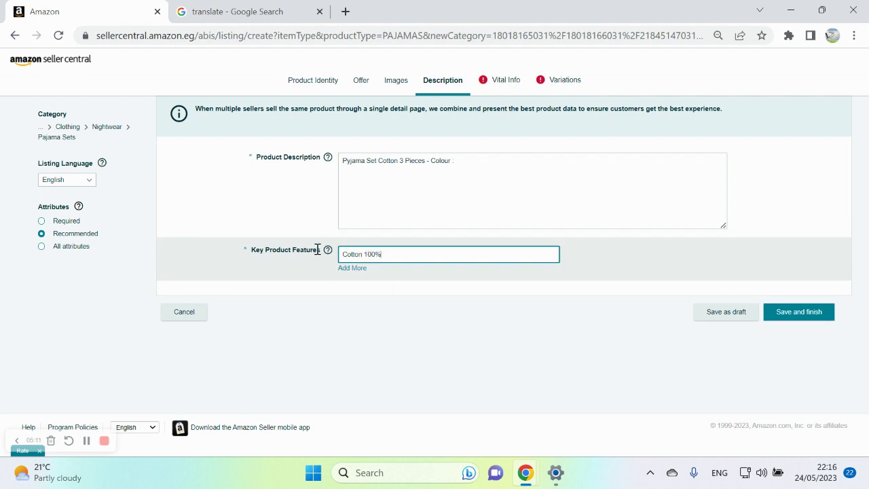
pyautogui.click(351, 268)
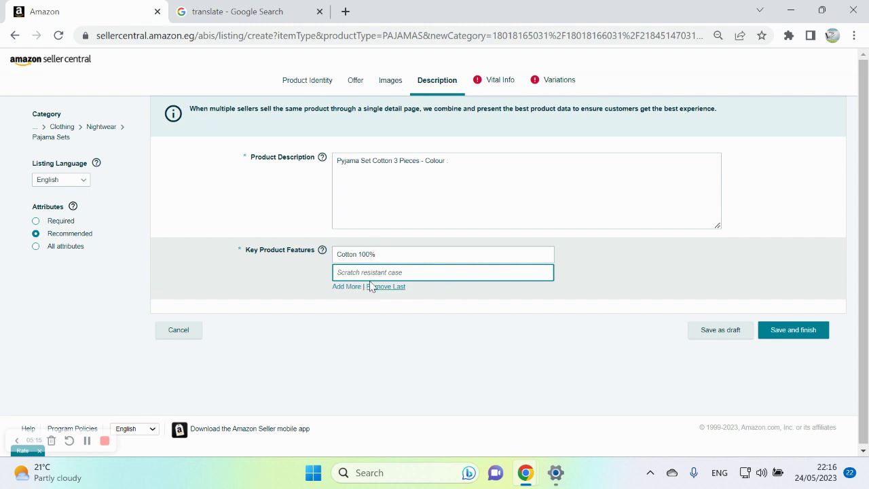
pyautogui.write('St')
pyautogui.press('BackSpace')
pyautogui.press('BackSpace')
pyautogui.press('BackSpace')
pyautogui.press('BackSpace')
pyautogui.press('BackSpace')
pyautogui.press('BackSpace')
pyautogui.write('ove')
pyautogui.click(417, 315)
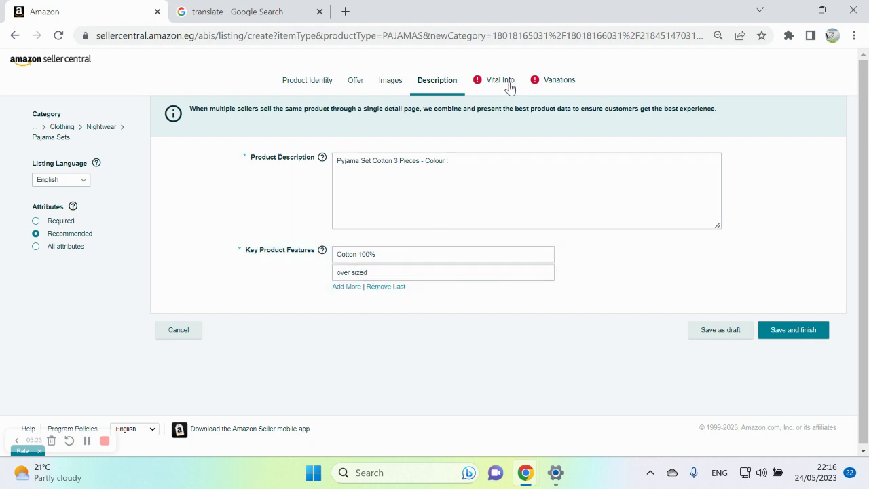
# Step: Check the Vital Info attributes and compare the variation types in the Product Identity and Variations sections
pyautogui.click(506, 87)
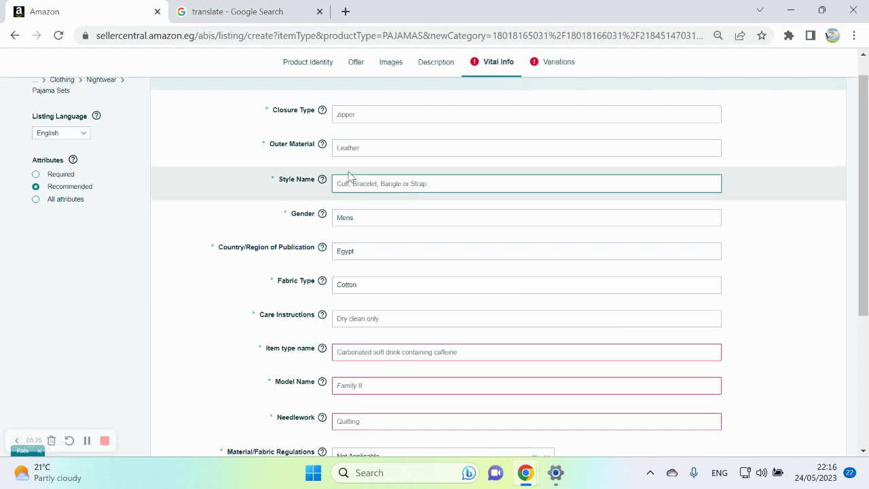
pyautogui.scroll(-3, 366, 292)
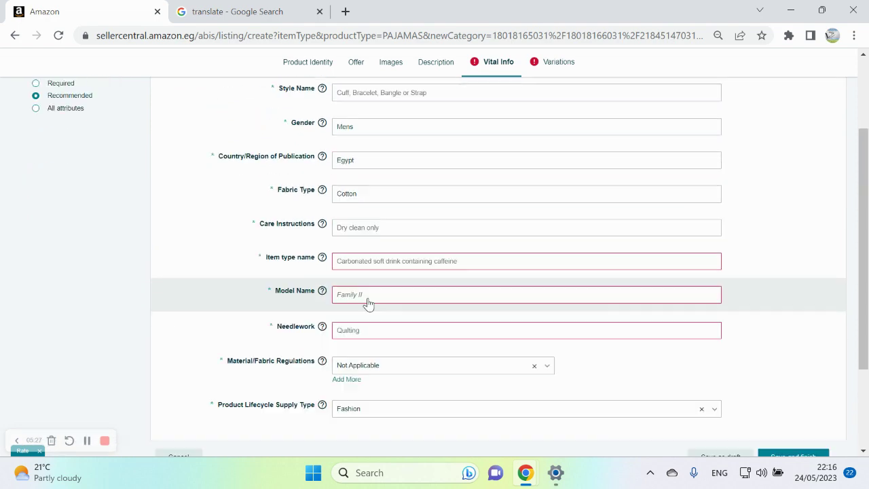
pyautogui.scroll(4, 386, 204)
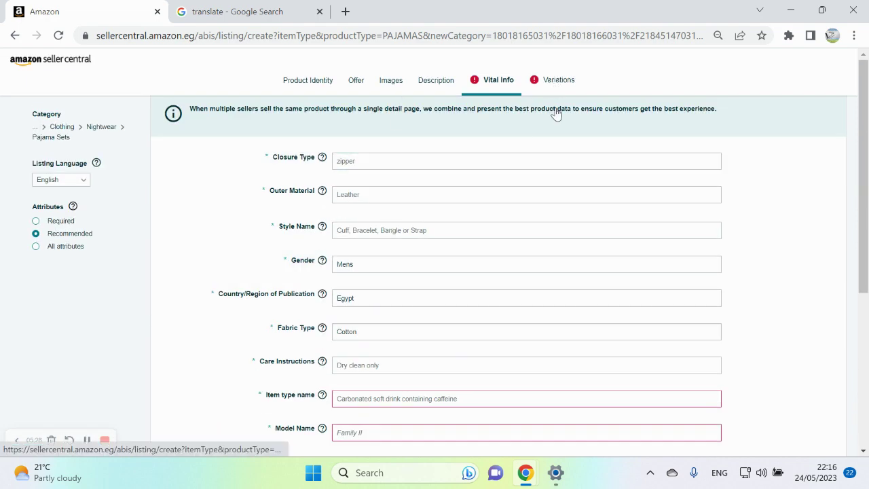
pyautogui.click(552, 83)
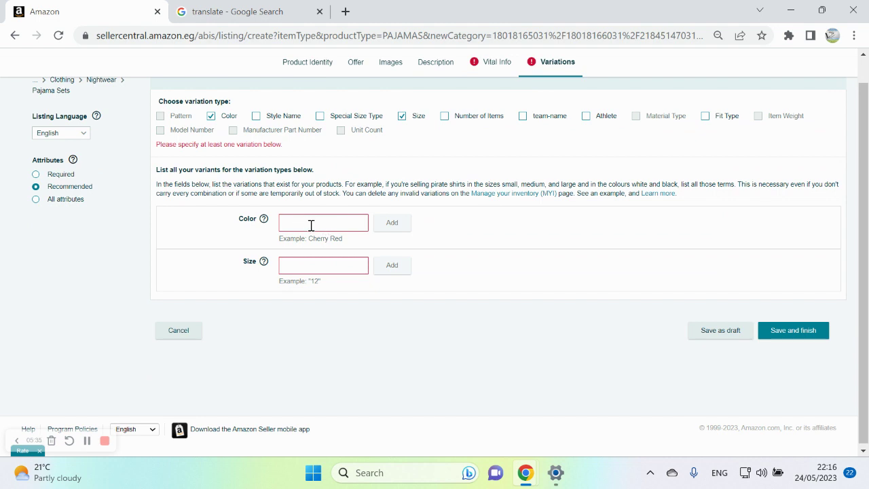
pyautogui.click(306, 64)
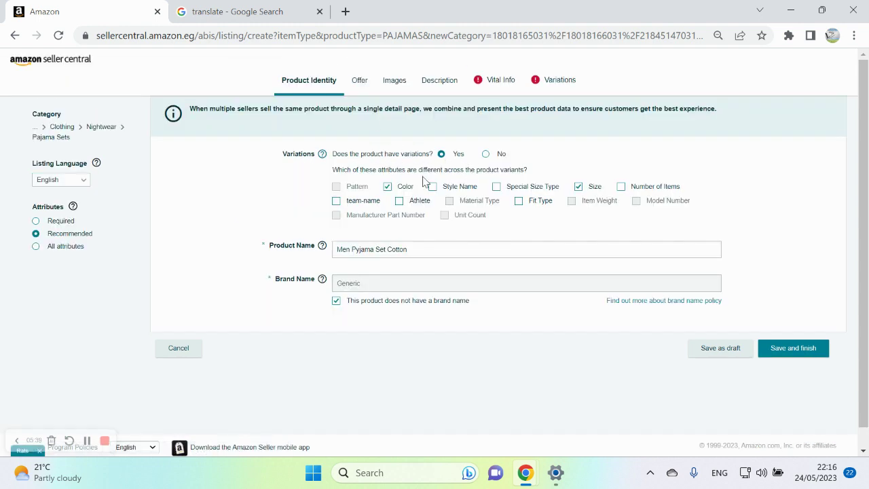
pyautogui.click(561, 80)
# Step: Add Blue, Black and Red as the color variants and dismiss the message notification
pyautogui.moveTo(263, 222)
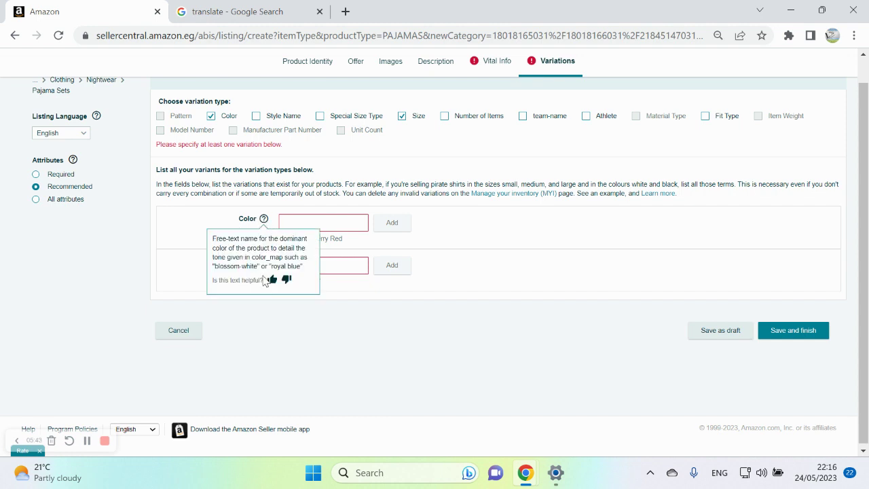
pyautogui.click(324, 224)
pyautogui.write('Blu')
pyautogui.click(391, 223)
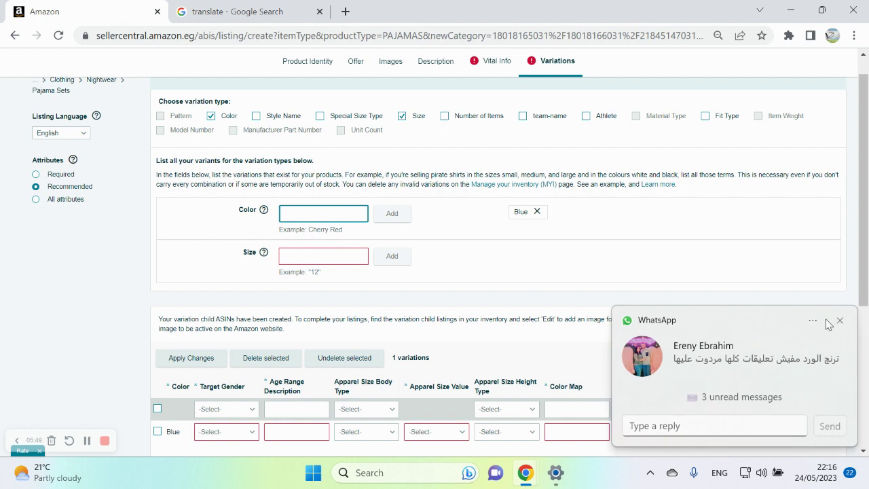
pyautogui.click(840, 321)
pyautogui.click(351, 214)
pyautogui.write('Black')
pyautogui.click(387, 217)
pyautogui.click(311, 219)
pyautogui.write('Red')
pyautogui.click(391, 218)
# Step: Add Large, X-Large and XX-Large as the size variants
pyautogui.click(323, 258)
pyautogui.write('Large')
pyautogui.press('Return')
pyautogui.write('X')
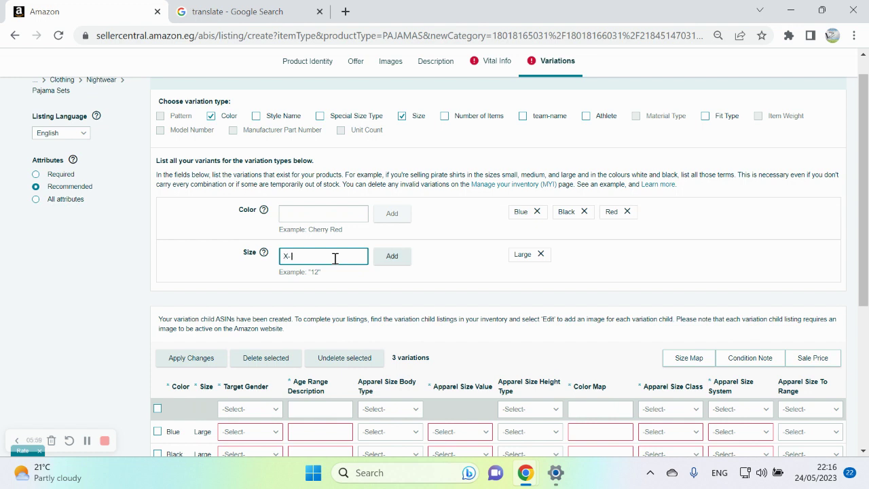
pyautogui.write('-Large')
pyautogui.click(392, 256)
pyautogui.click(315, 256)
pyautogui.write('XX')
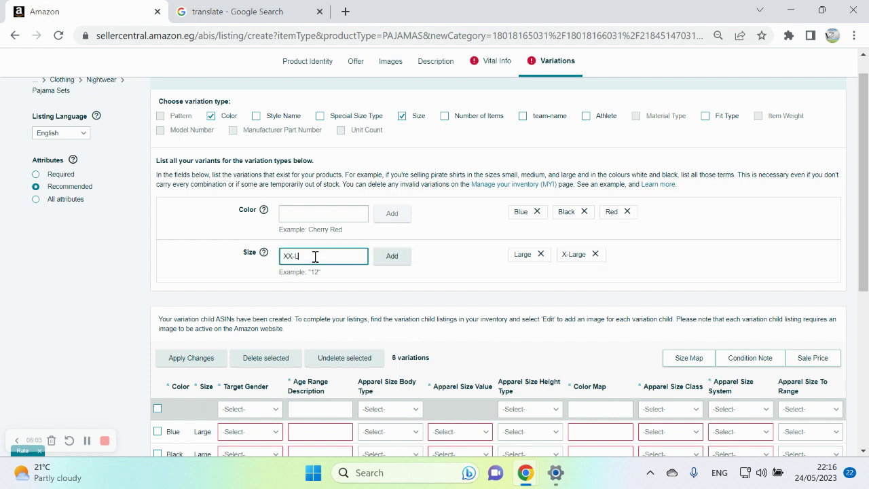
pyautogui.write('-Large')
pyautogui.click(392, 256)
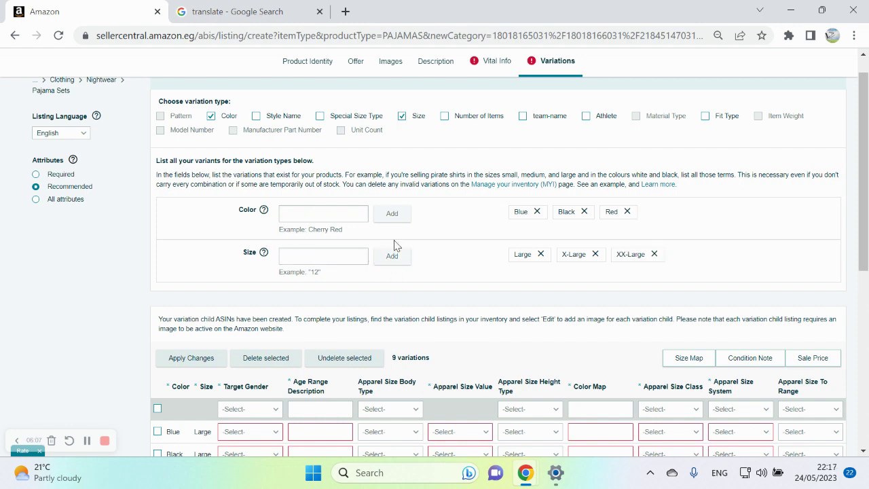
# Step: Set the Target Gender of the Blue, Black and Red Large variations to Male individually
pyautogui.scroll(-3, 396, 249)
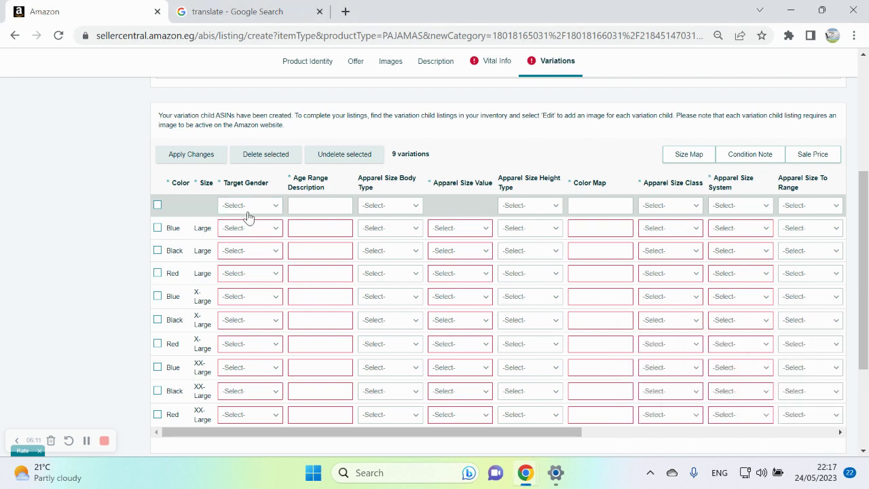
pyautogui.click(235, 229)
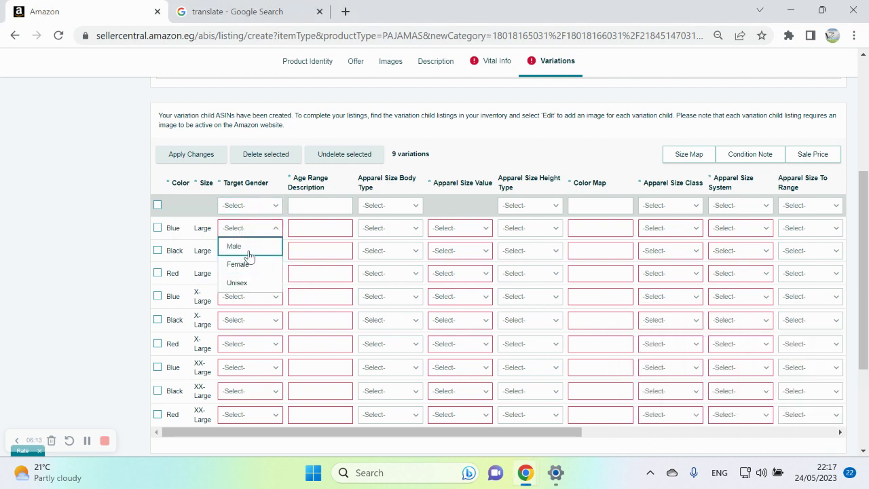
pyautogui.click(247, 246)
pyautogui.click(255, 252)
pyautogui.click(255, 271)
pyautogui.click(256, 278)
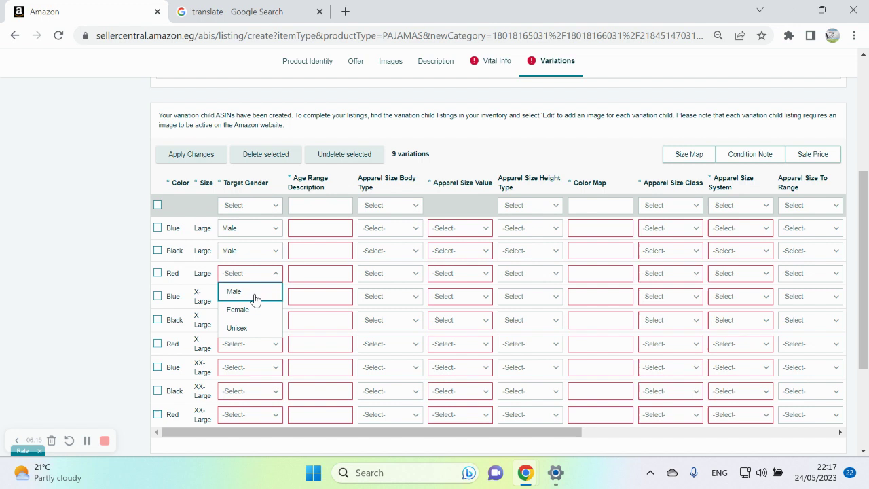
pyautogui.click(254, 294)
# Step: Select all variations and apply Male as their Target Gender in bulk
pyautogui.scroll(-1, 267, 277)
pyautogui.click(241, 231)
pyautogui.click(251, 140)
pyautogui.click(256, 158)
pyautogui.click(254, 139)
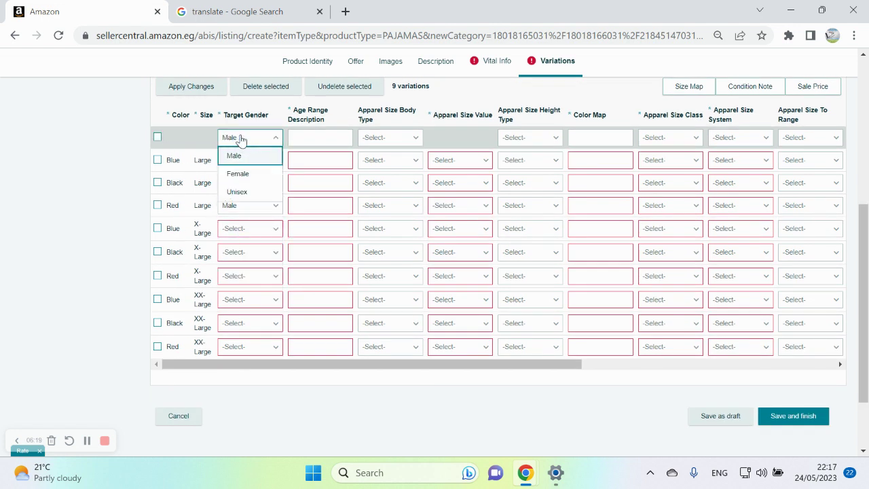
pyautogui.click(235, 155)
pyautogui.click(158, 137)
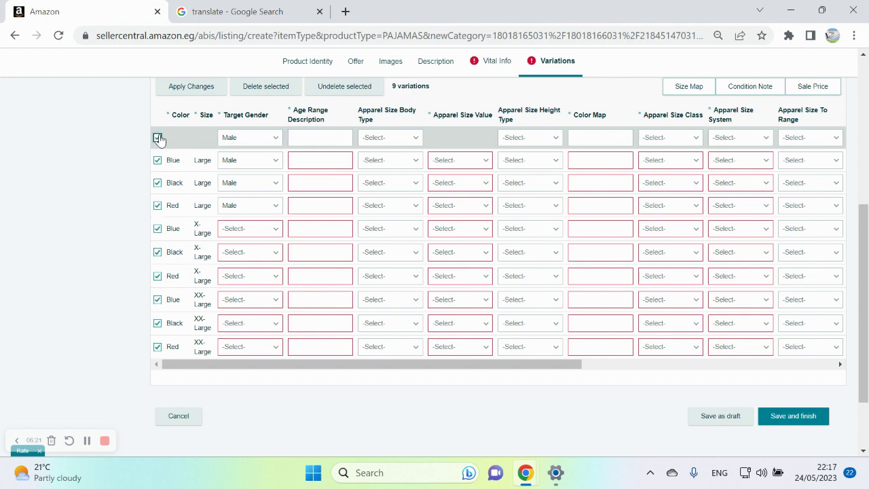
pyautogui.click(193, 87)
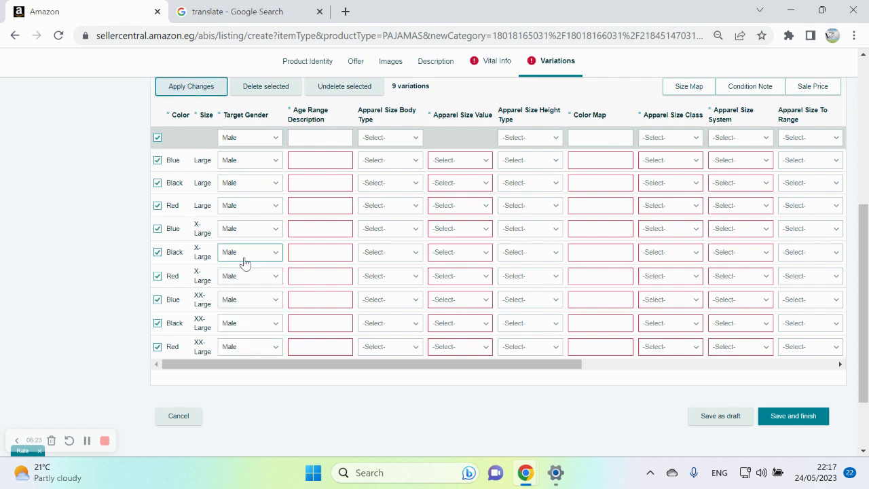
# Step: Apply Adult as the Age Range Description to all selected variations
pyautogui.click(312, 140)
pyautogui.click(313, 140)
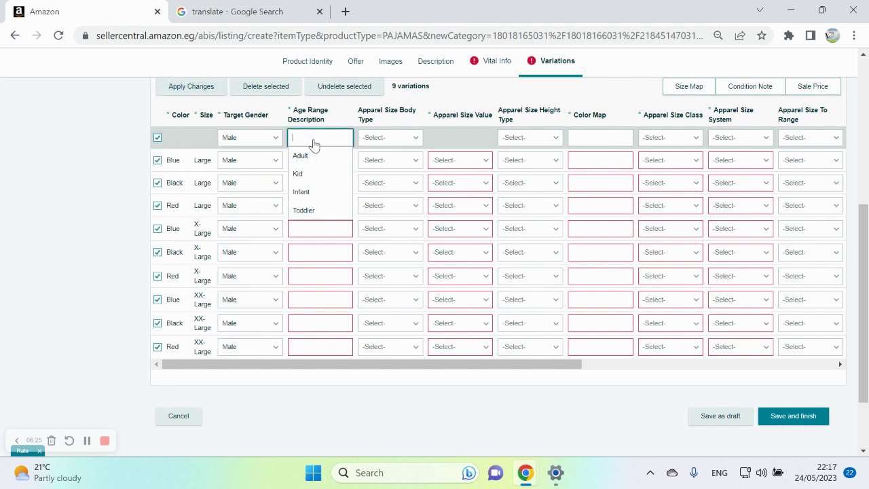
pyautogui.click(301, 156)
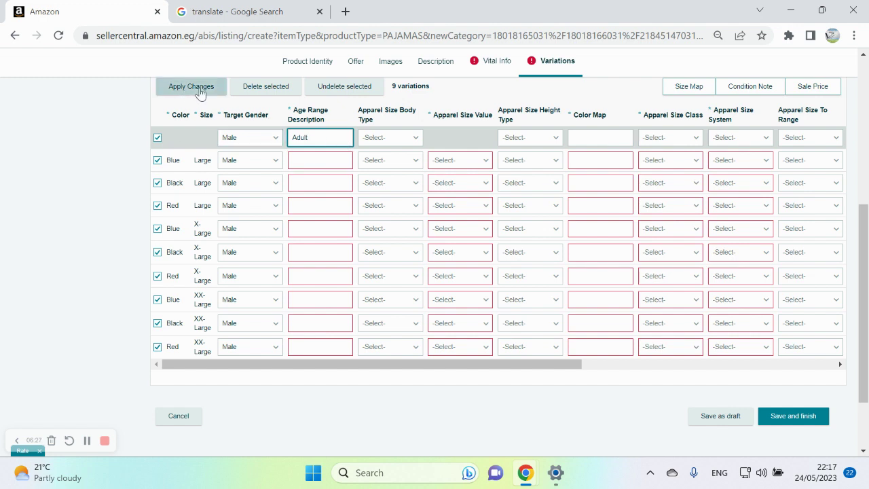
pyautogui.click(195, 91)
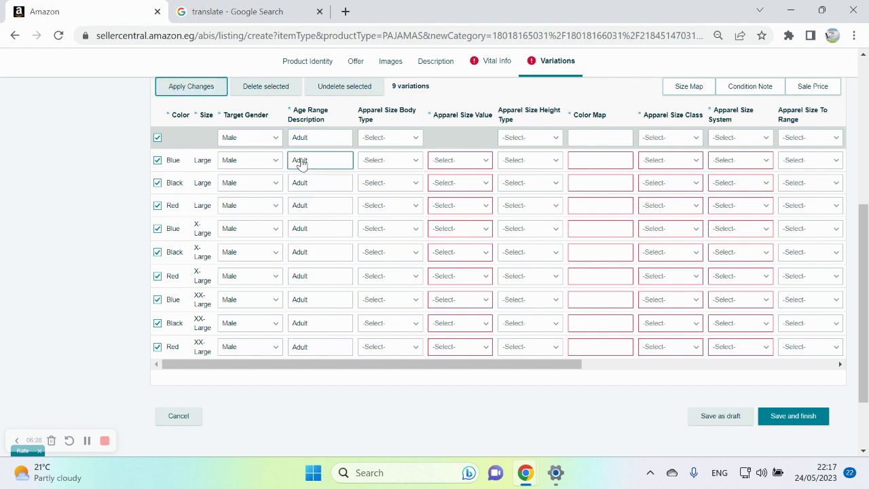
# Step: Apply Regular as the Apparel Size Body Type to all selected variations
pyautogui.click(402, 138)
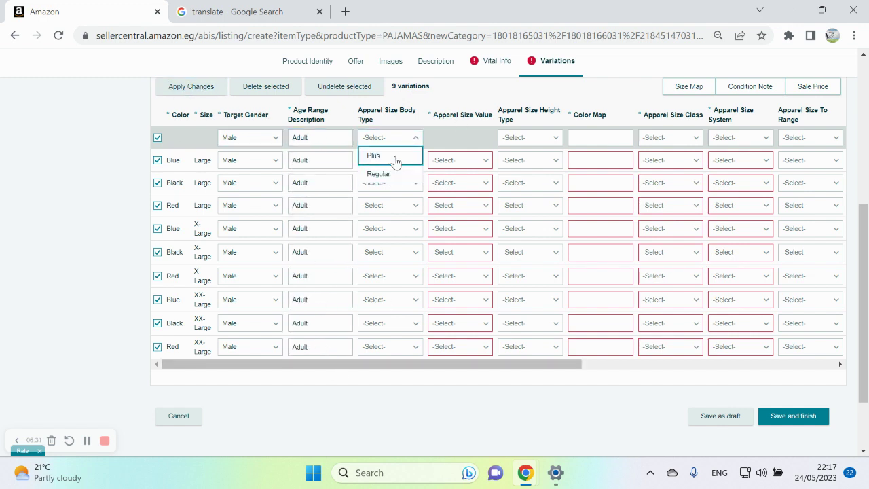
pyautogui.click(390, 174)
pyautogui.click(191, 86)
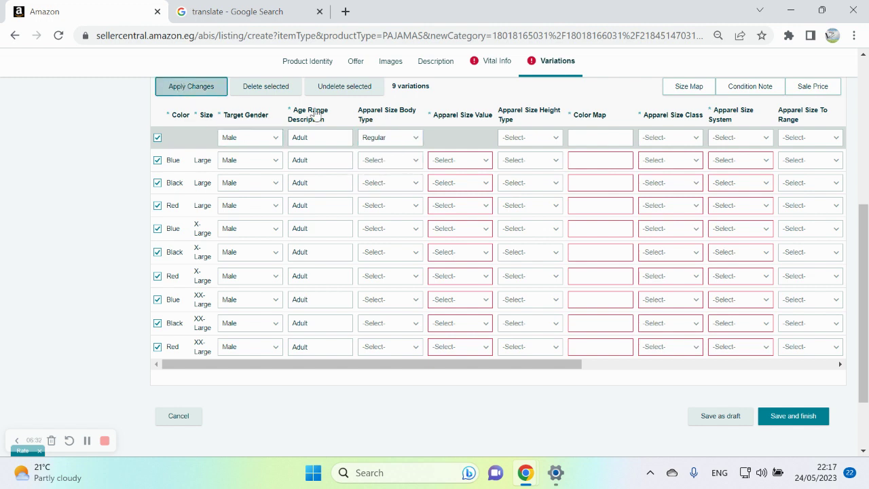
pyautogui.click(392, 138)
pyautogui.click(391, 156)
pyautogui.click(407, 138)
pyautogui.click(393, 173)
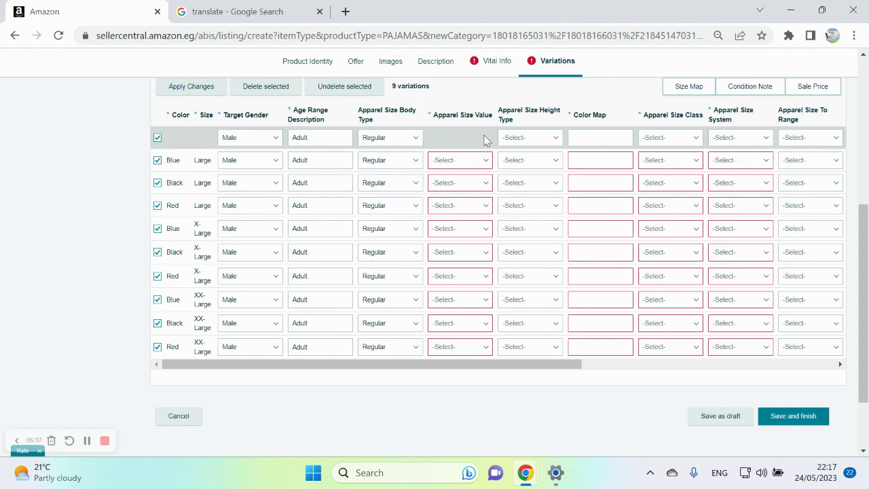
# Step: Set the Apparel Size Value of the Blue Large and Black Large variations to L
pyautogui.click(475, 161)
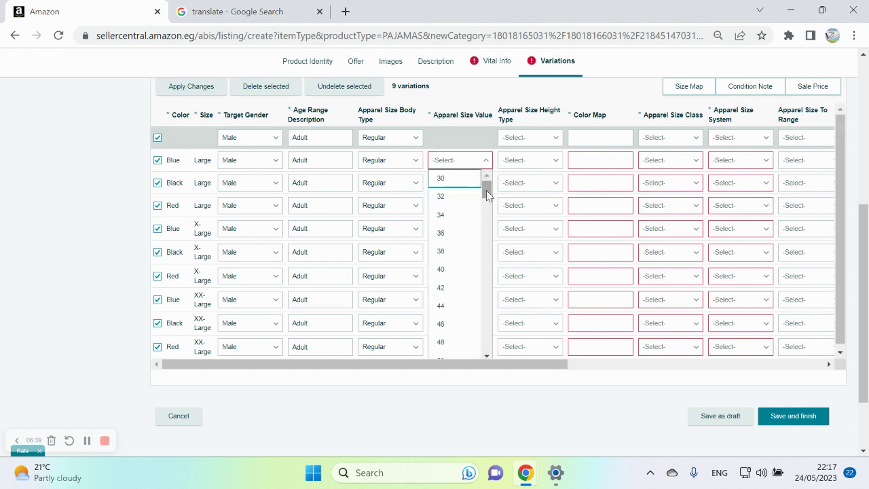
pyautogui.scroll(-5, 462, 213)
pyautogui.scroll(-10, 453, 226)
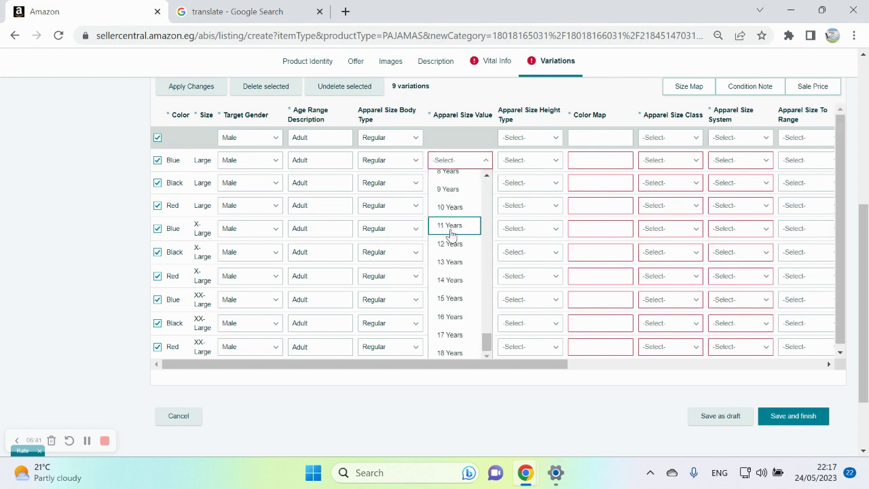
pyautogui.scroll(5, 445, 224)
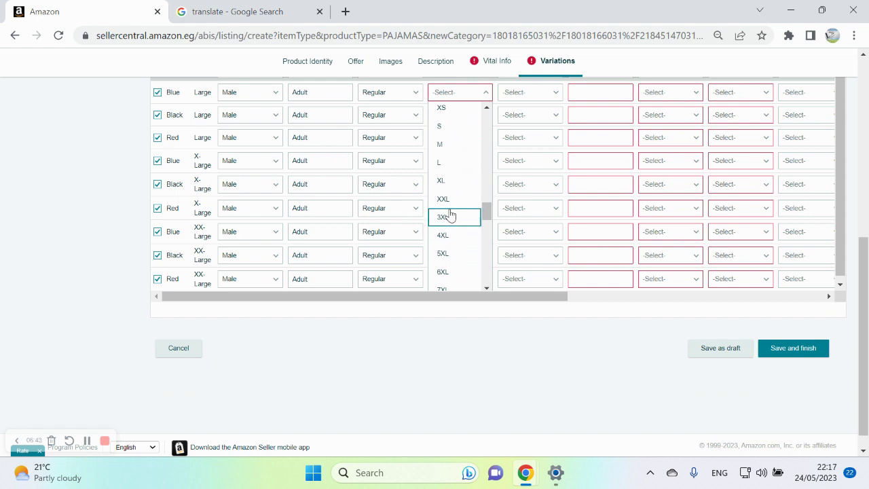
pyautogui.click(450, 166)
pyautogui.click(463, 117)
pyautogui.scroll(5, 455, 241)
pyautogui.scroll(-3, 456, 225)
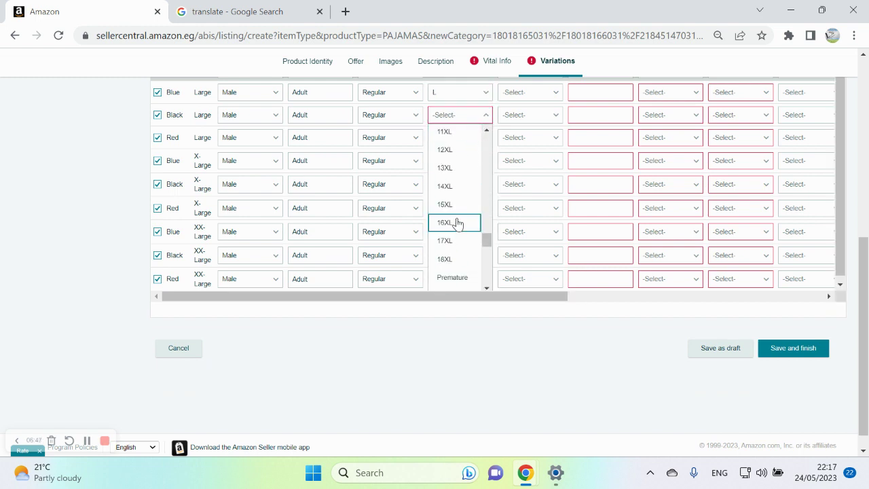
pyautogui.scroll(3, 456, 224)
pyautogui.click(459, 136)
pyautogui.scroll(1, 316, 202)
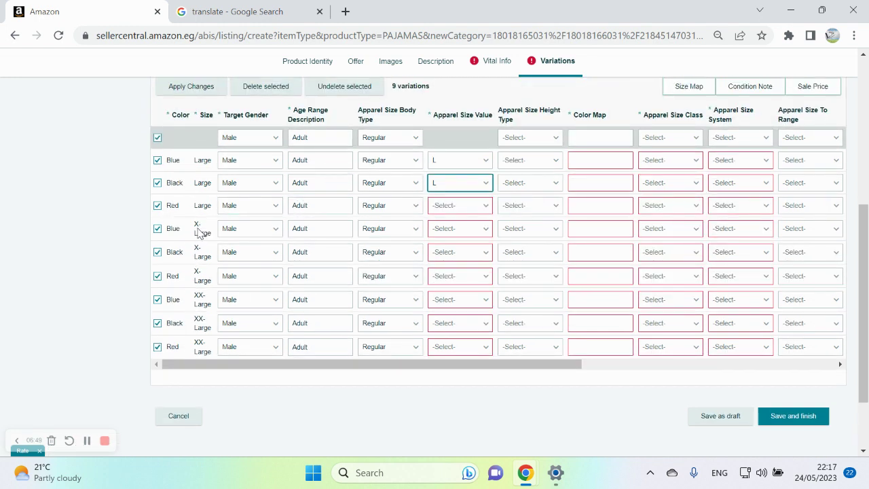
pyautogui.click(450, 231)
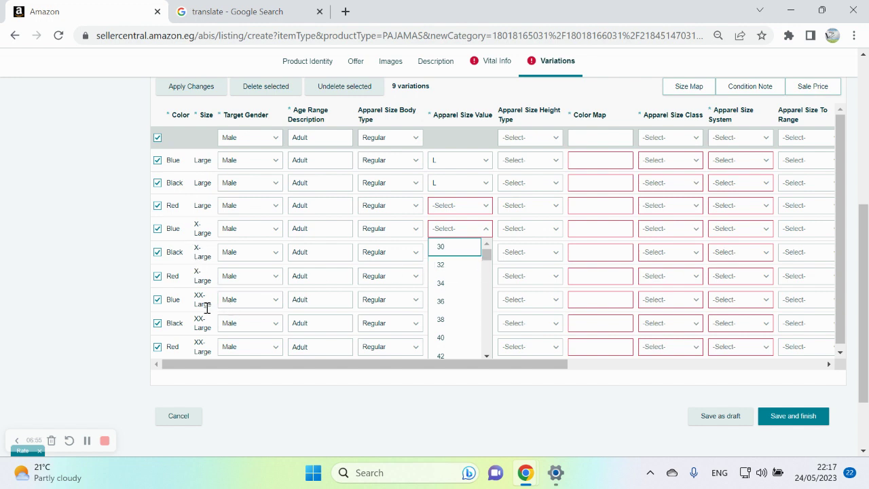
pyautogui.moveTo(448, 367); pyautogui.dragTo(460, 367)
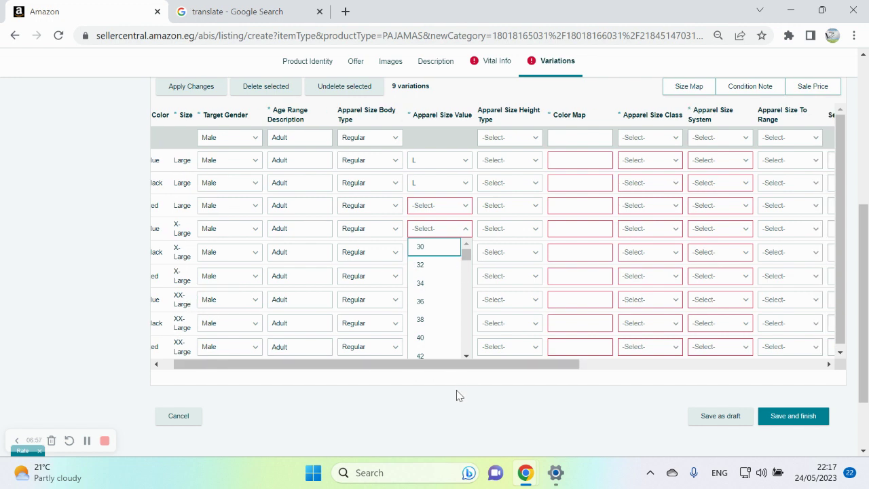
pyautogui.click(458, 395)
# Step: Apply Regular as the Apparel Size Height Type to all selected variations
pyautogui.click(518, 139)
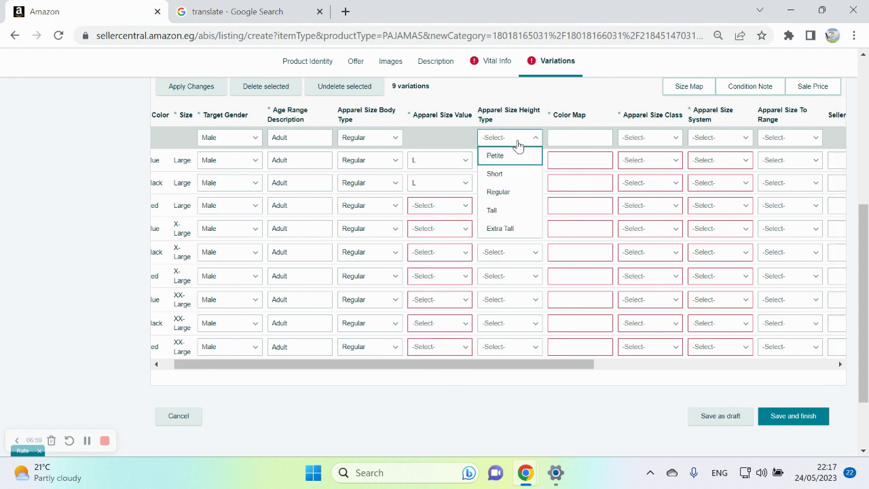
pyautogui.click(520, 193)
pyautogui.click(180, 88)
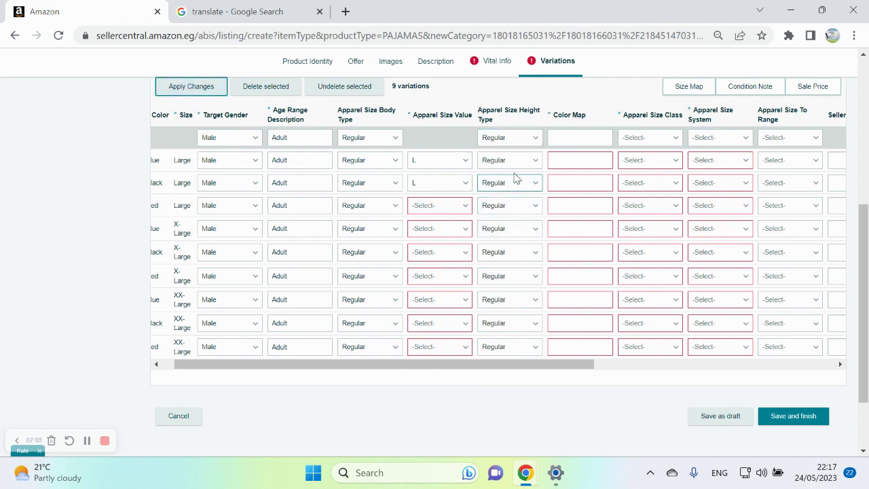
pyautogui.click(516, 138)
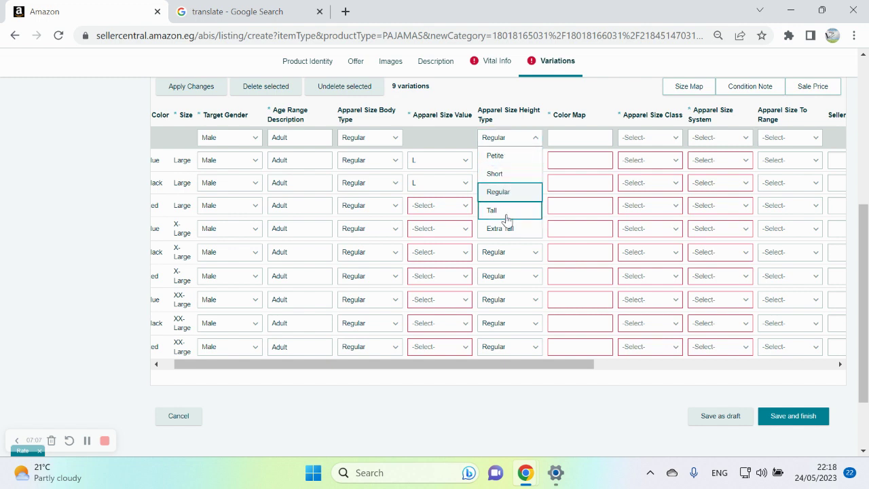
pyautogui.moveTo(483, 364); pyautogui.dragTo(556, 365)
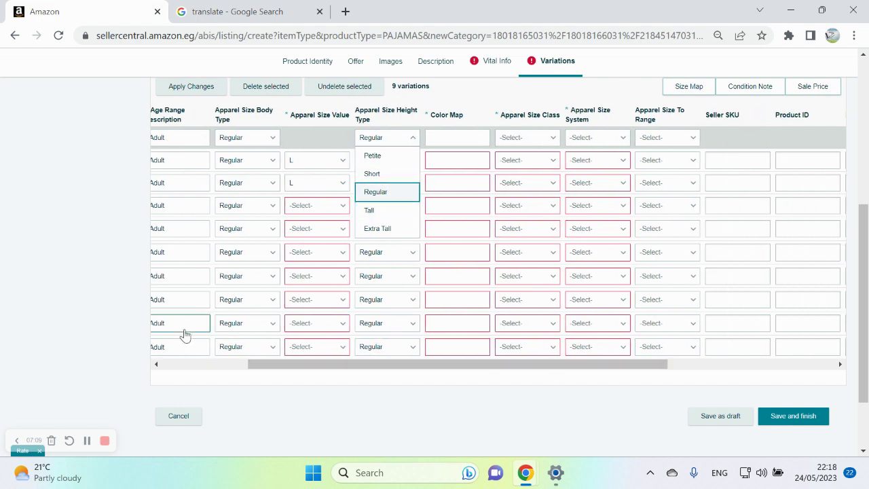
pyautogui.click(433, 415)
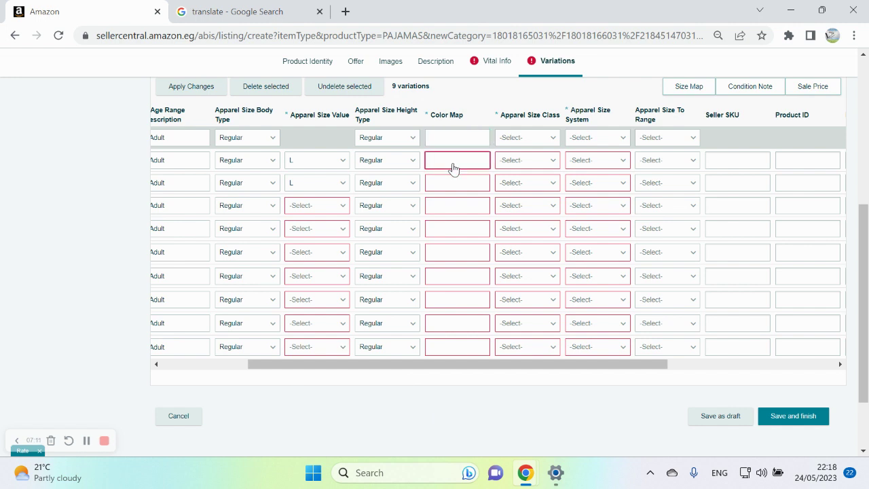
# Step: Set the Color Map to Blue for the Blue Large variation and Black for the Black Large variation
pyautogui.moveTo(496, 360); pyautogui.dragTo(360, 361)
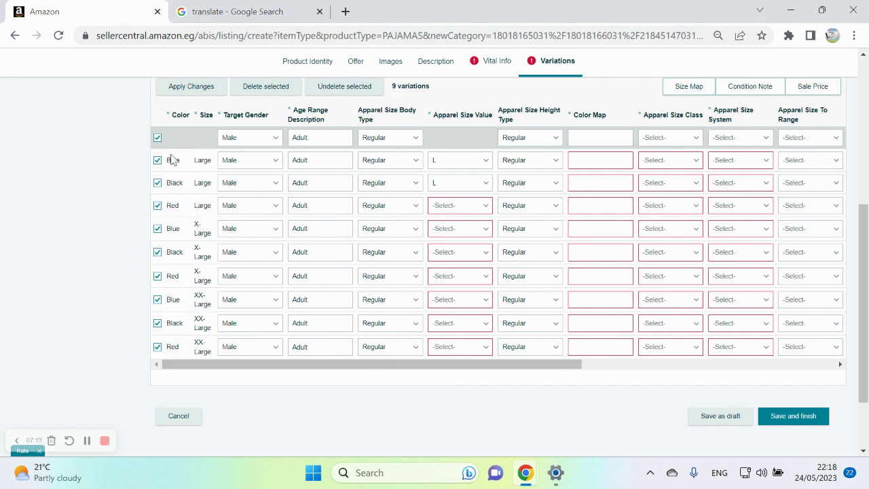
pyautogui.click(590, 163)
pyautogui.write('Blue')
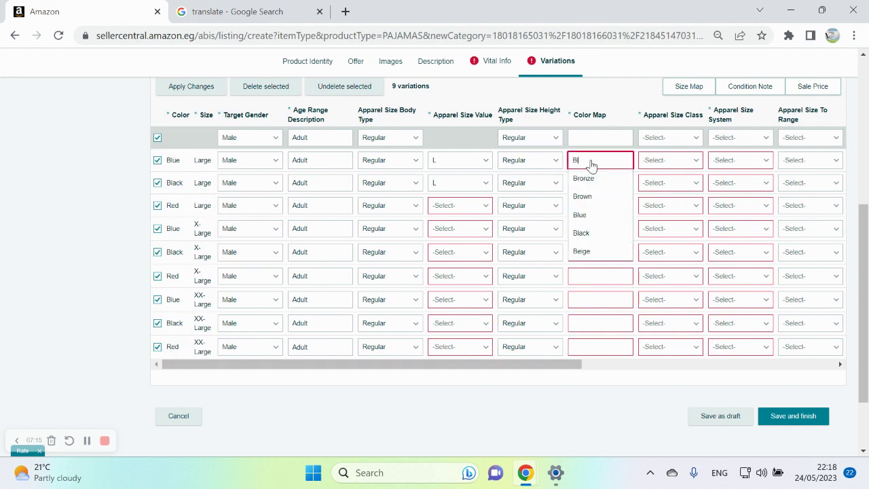
pyautogui.click(586, 178)
pyautogui.click(583, 184)
pyautogui.write('Black')
pyautogui.click(597, 203)
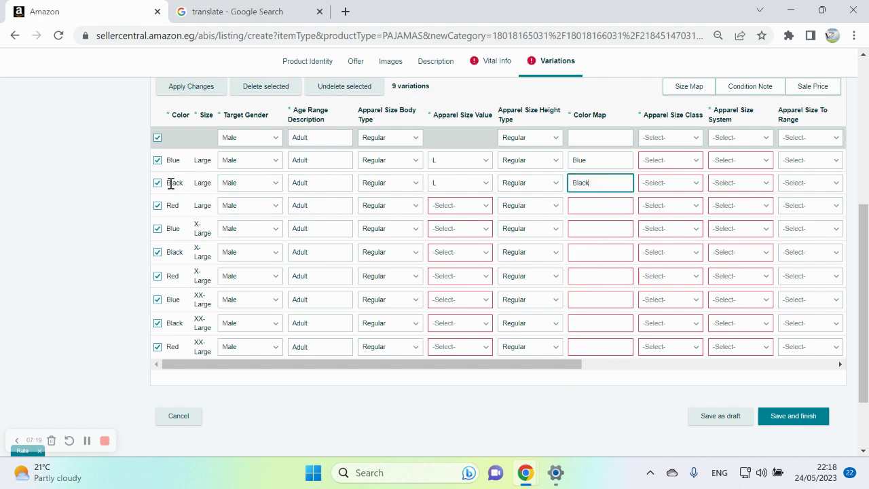
# Step: Set the Color Map to Red for the Red Large variation and Blue for the Blue X-Large variation
pyautogui.click(576, 206)
pyautogui.write('Red')
pyautogui.click(588, 226)
pyautogui.click(593, 236)
pyautogui.write('Blue')
pyautogui.click(591, 248)
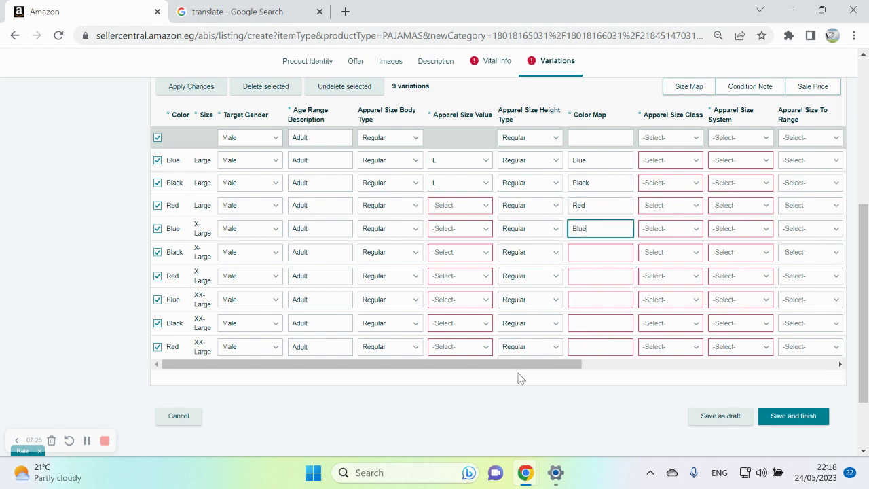
# Step: Apply Alpha as the Apparel Size Class to all selected variations
pyautogui.moveTo(520, 364); pyautogui.dragTo(613, 360)
pyautogui.click(503, 138)
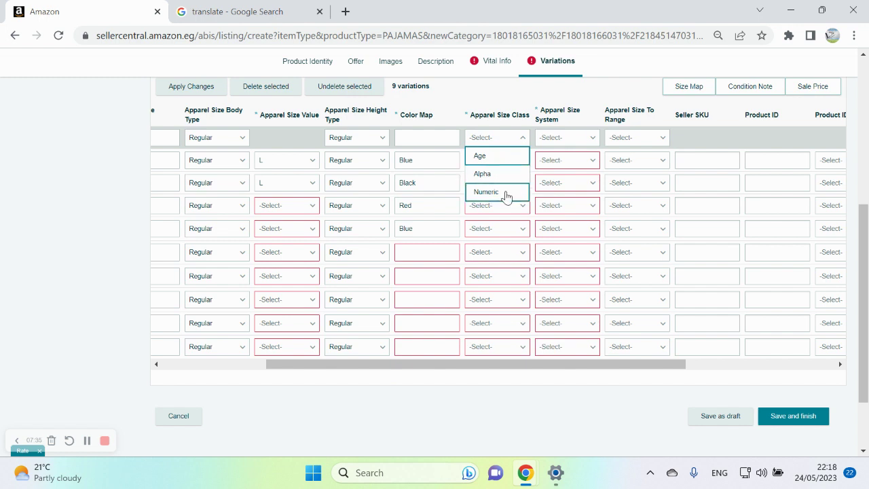
pyautogui.moveTo(529, 364); pyautogui.dragTo(387, 380)
pyautogui.moveTo(451, 378); pyautogui.dragTo(556, 377)
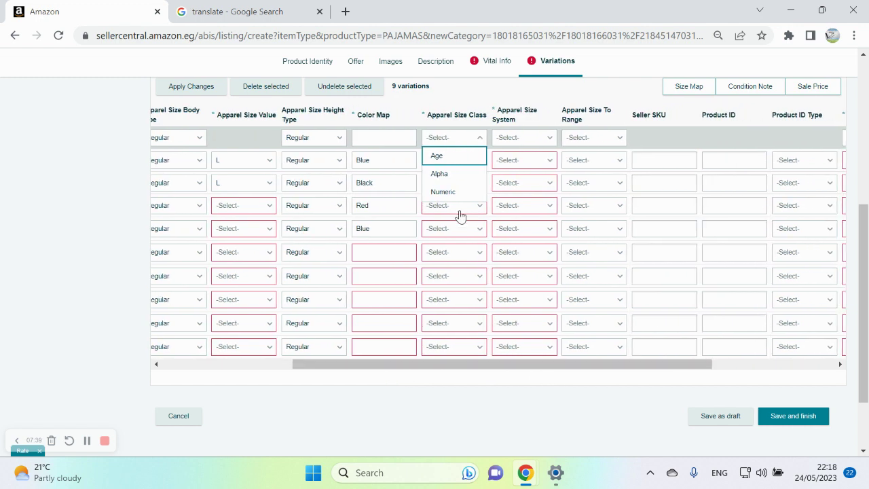
pyautogui.click(458, 174)
pyautogui.click(459, 140)
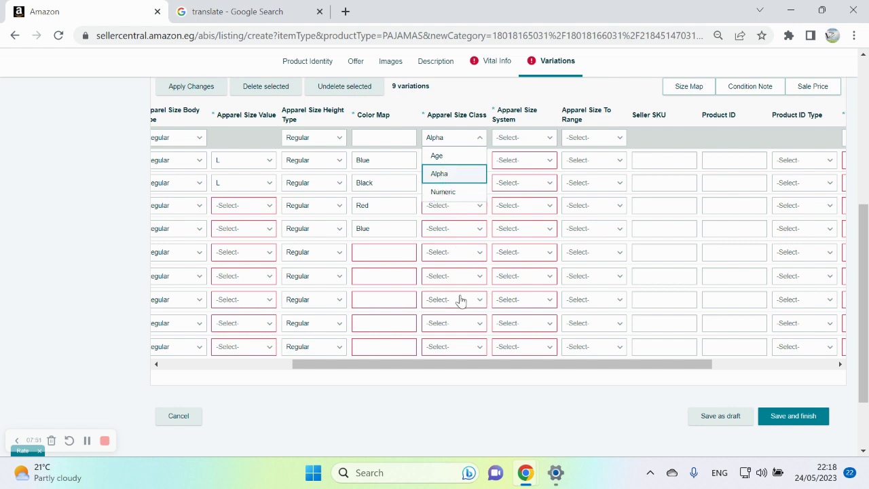
pyautogui.moveTo(498, 364); pyautogui.dragTo(467, 365)
pyautogui.click(430, 396)
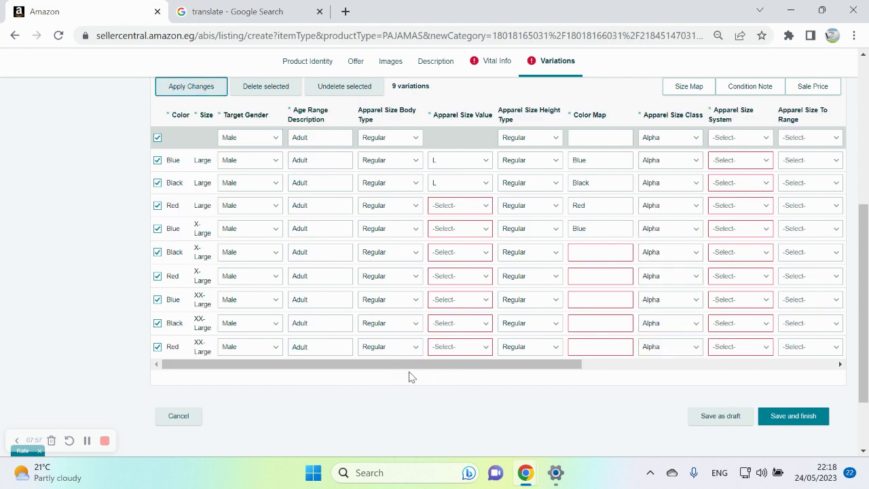
# Step: Apply EG as the Apparel Size System to all selected variations
pyautogui.moveTo(408, 364); pyautogui.dragTo(583, 365)
pyautogui.click(475, 137)
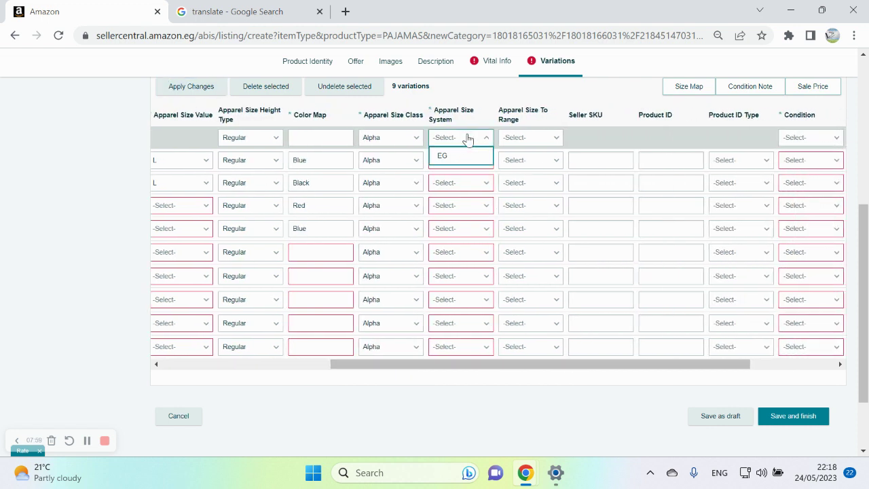
pyautogui.click(462, 157)
pyautogui.moveTo(520, 369); pyautogui.dragTo(558, 365)
pyautogui.click(195, 93)
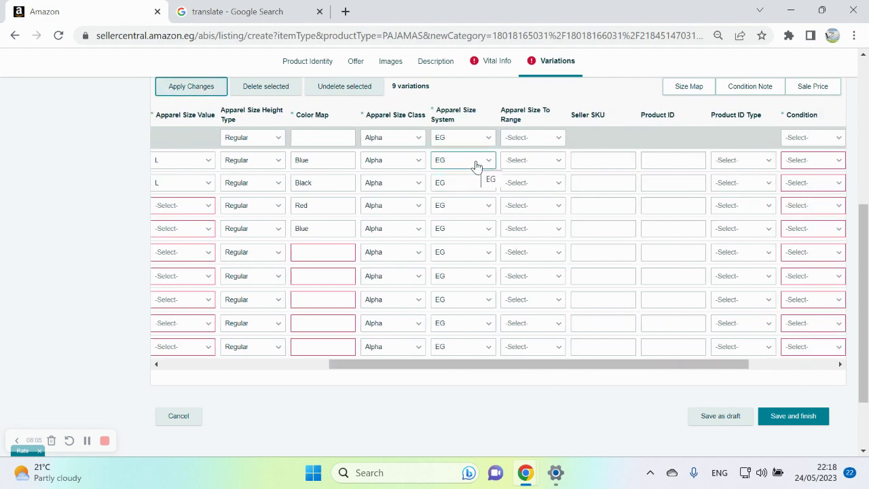
pyautogui.click(535, 139)
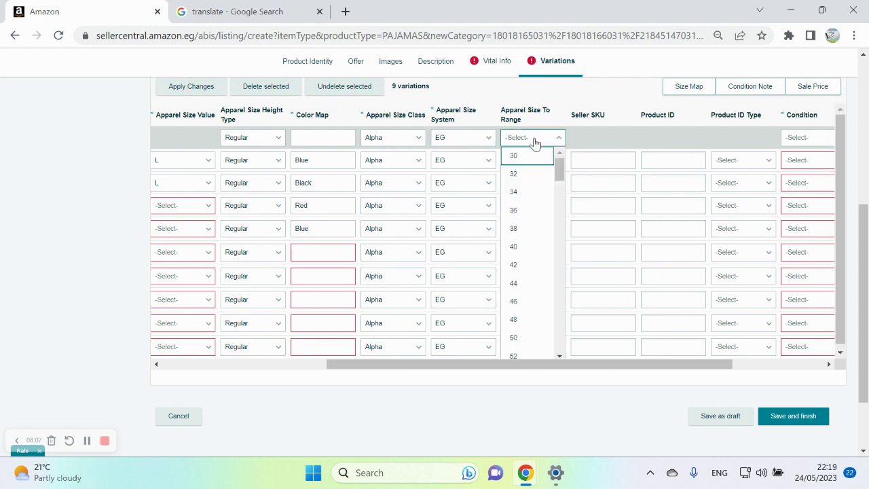
pyautogui.click(582, 134)
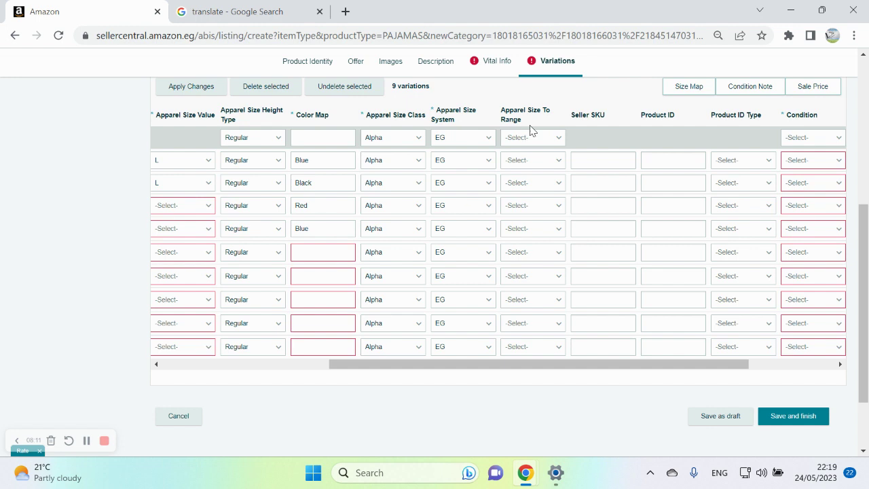
pyautogui.click(538, 160)
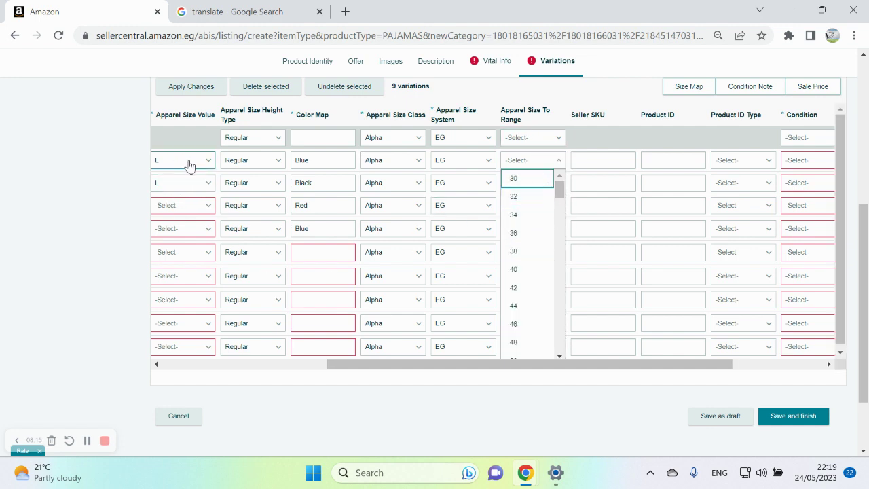
pyautogui.click(557, 426)
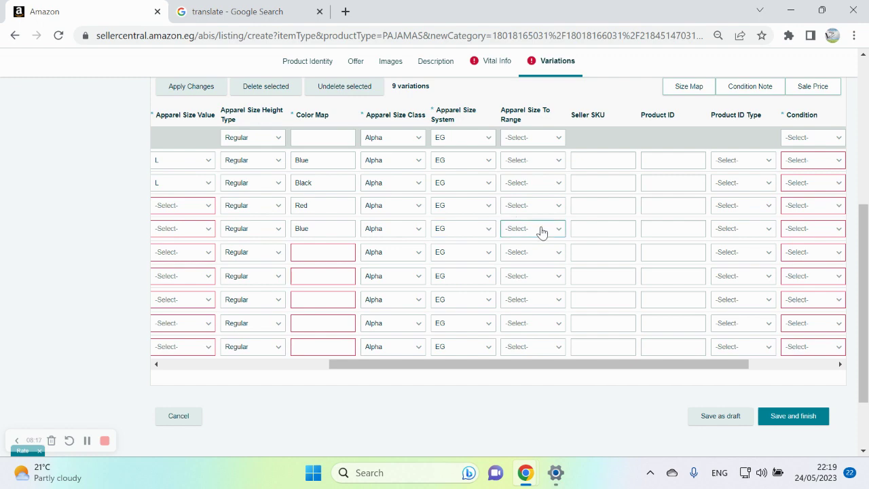
# Step: Apply the condition "new, new" to all selected variations
pyautogui.moveTo(516, 367); pyautogui.dragTo(622, 371)
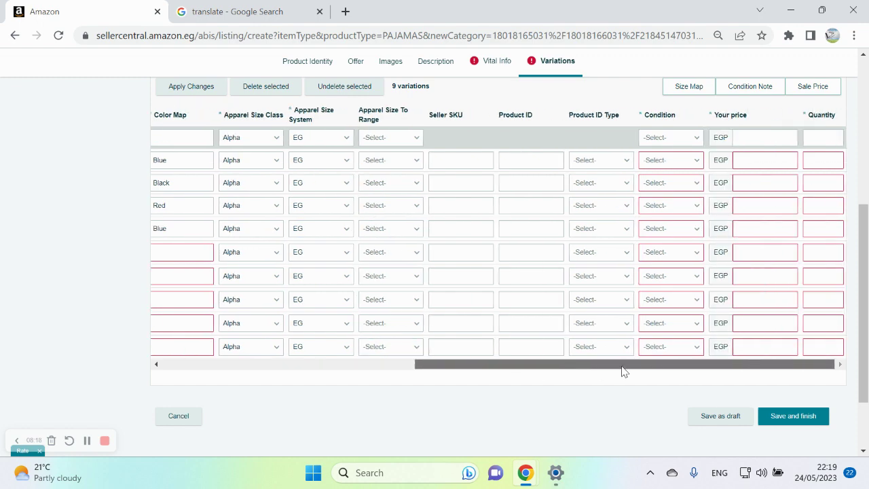
pyautogui.click(674, 147)
pyautogui.click(662, 159)
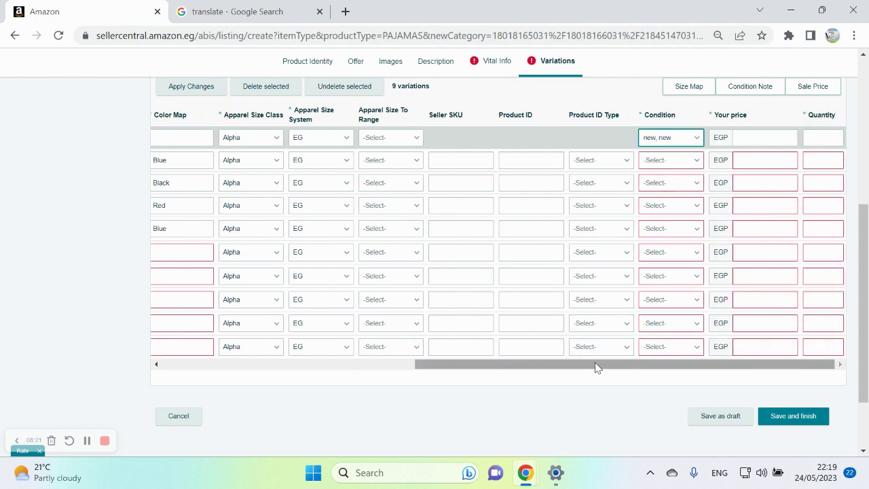
pyautogui.moveTo(595, 368); pyautogui.dragTo(273, 365)
pyautogui.click(192, 87)
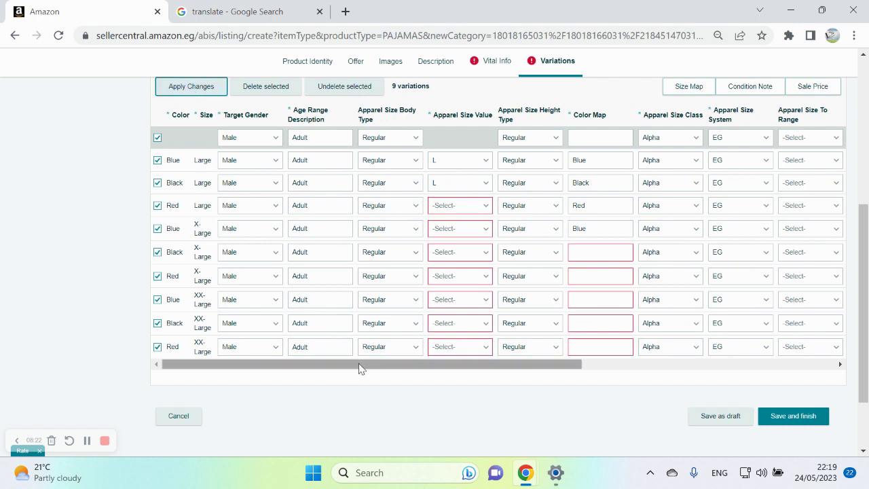
# Step: Enter 500 EGP as the price in the bulk-edit row of the variations table
pyautogui.moveTo(360, 367); pyautogui.dragTo(655, 369)
pyautogui.click(753, 134)
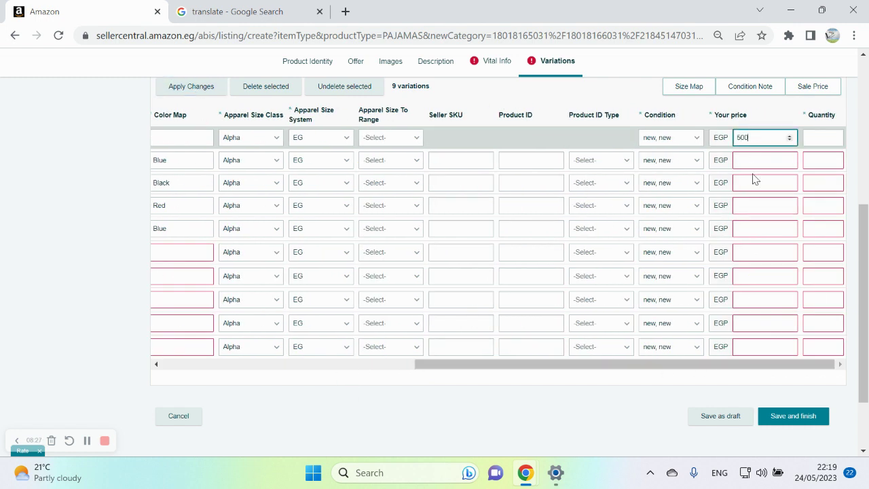
pyautogui.click(819, 160)
pyautogui.moveTo(724, 365); pyautogui.dragTo(328, 411)
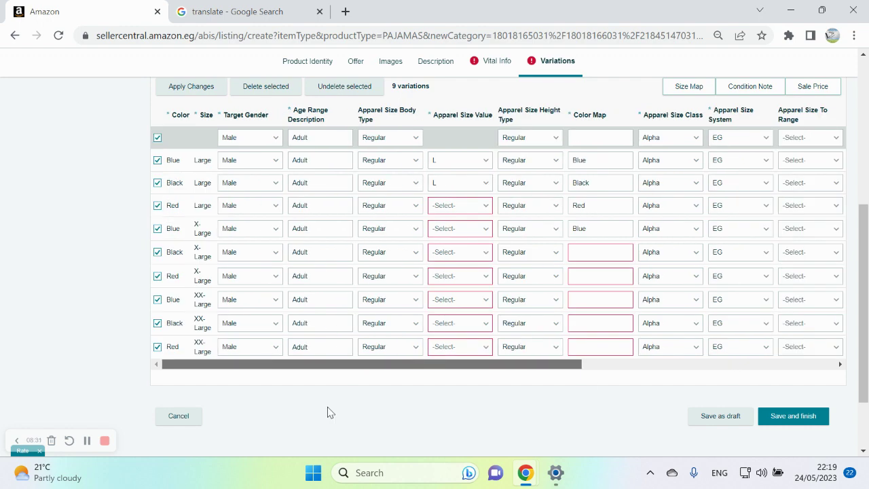
pyautogui.moveTo(386, 366); pyautogui.dragTo(326, 312)
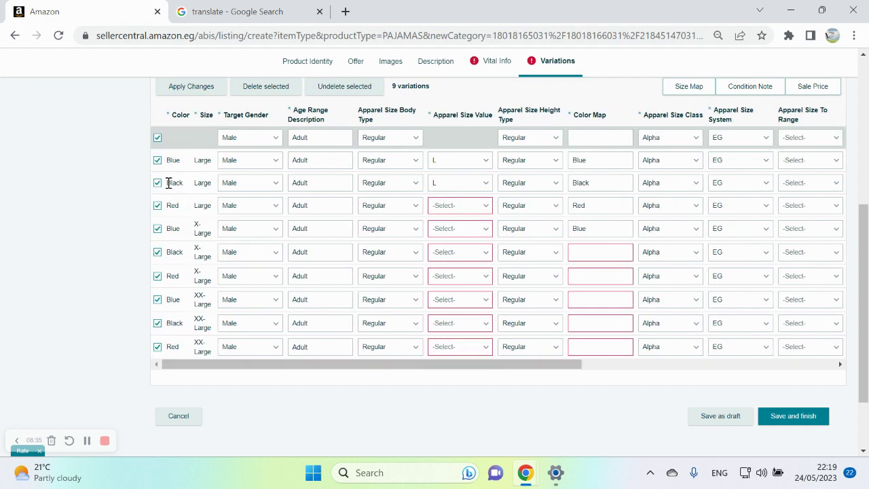
# Step: Set the quantity to 2 for the Blue Large variation and 1 for the Black Large variation
pyautogui.moveTo(392, 364); pyautogui.dragTo(739, 353)
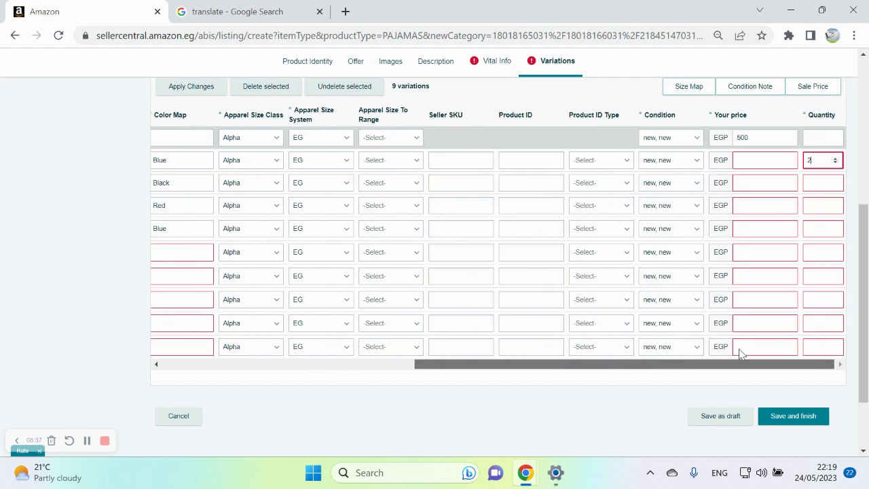
pyautogui.click(814, 186)
pyautogui.write('1')
pyautogui.click(816, 125)
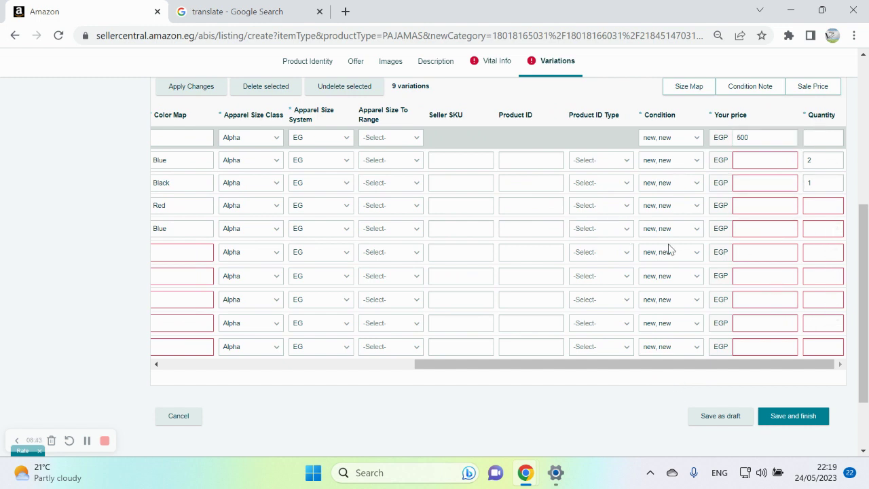
# Step: Look over the columns of the variations table, and open the listing's Images section
pyautogui.scroll(2, 808, 289)
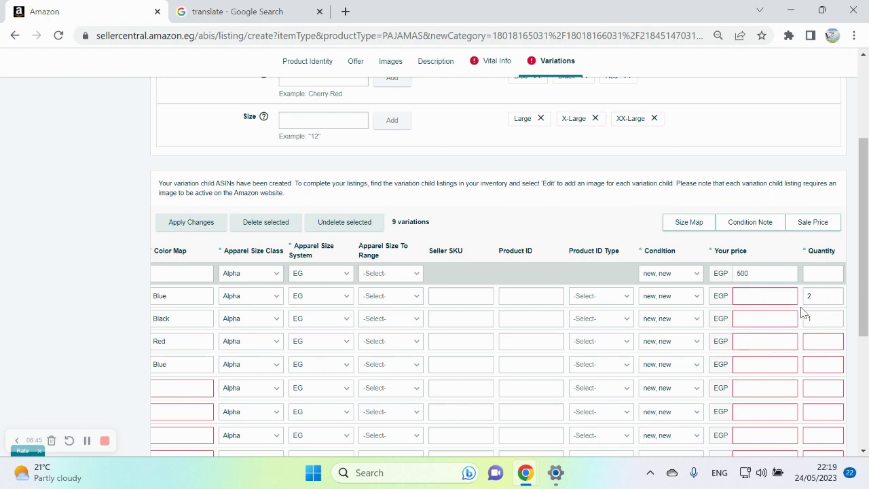
pyautogui.scroll(-1, 808, 327)
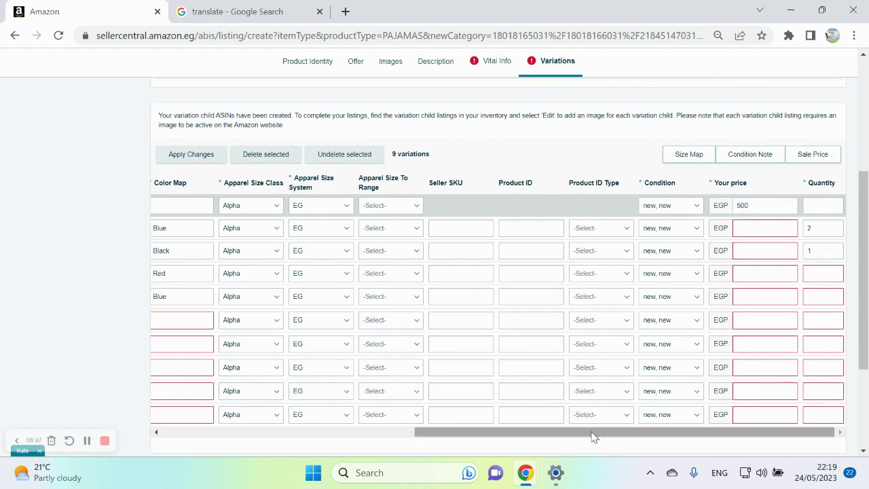
pyautogui.scroll(-3, 566, 328)
pyautogui.scroll(2, 642, 281)
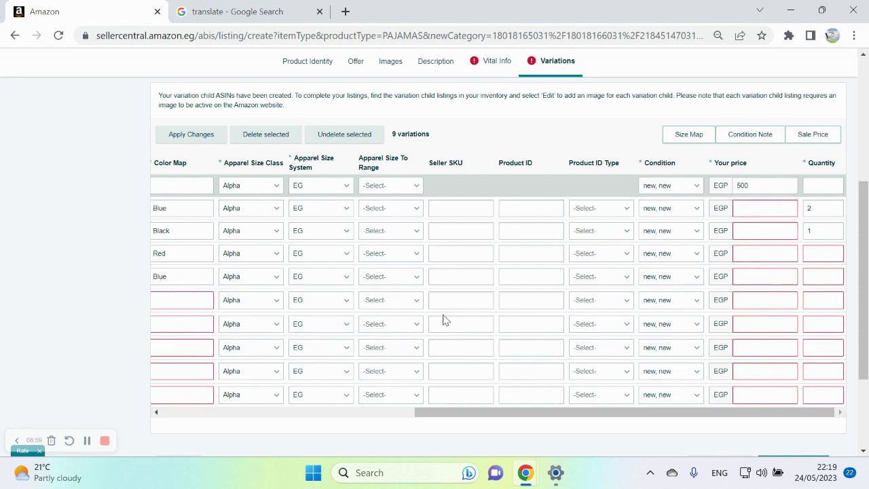
pyautogui.moveTo(616, 413); pyautogui.dragTo(362, 415)
pyautogui.moveTo(562, 414); pyautogui.dragTo(813, 213)
pyautogui.moveTo(648, 435); pyautogui.dragTo(671, 408)
pyautogui.click(390, 66)
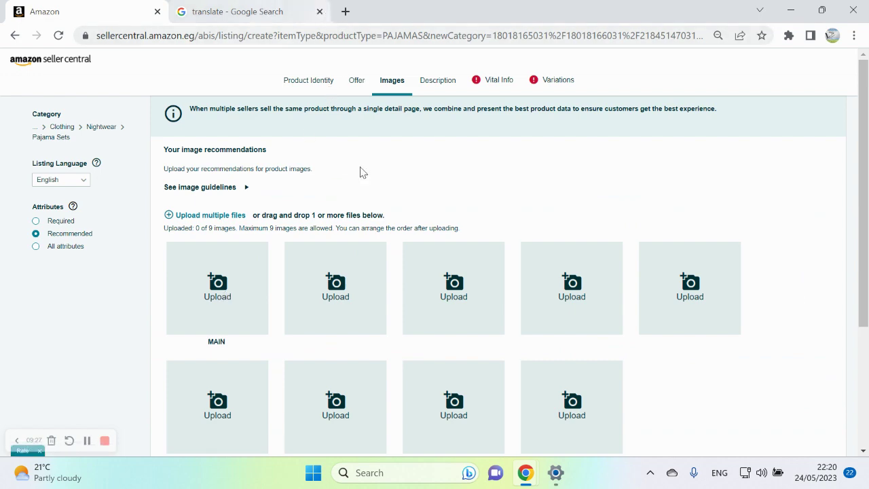
# Step: Switch to File Explorer and open the الشتوي folder inside New folder on drive C
pyautogui.press('super+d')
pyautogui.press('super+e')
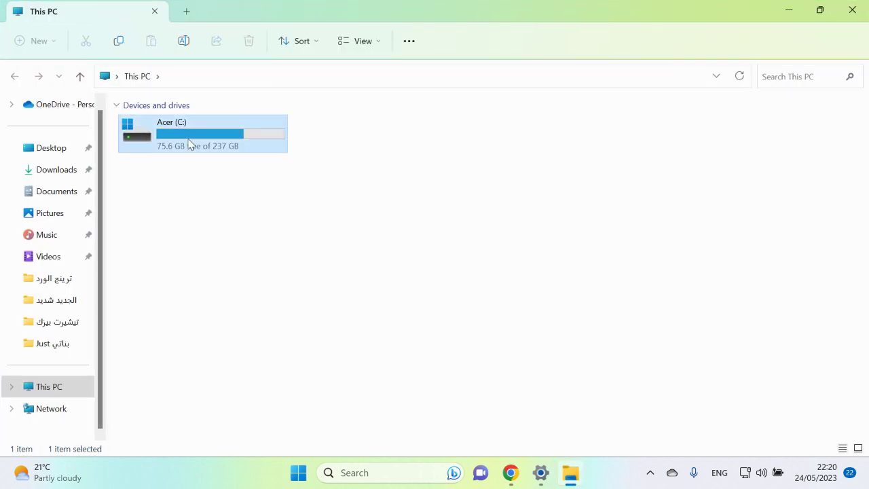
pyautogui.doubleClick(177, 122)
pyautogui.doubleClick(178, 123)
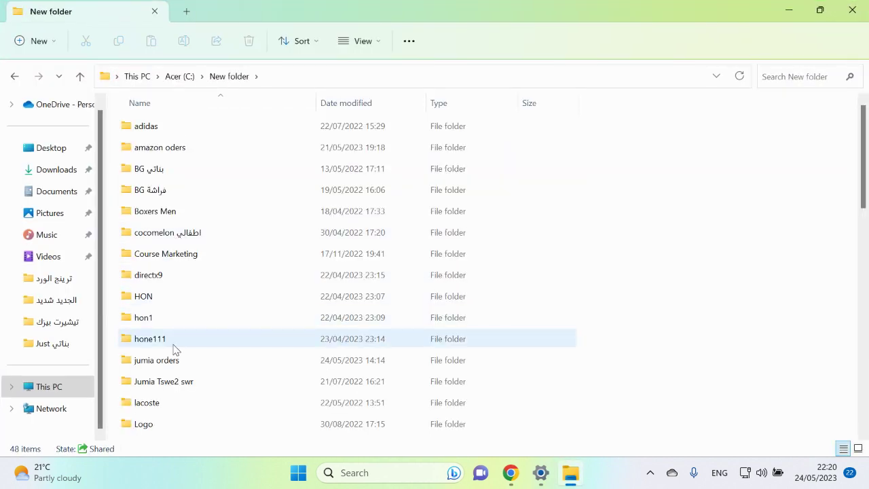
pyautogui.scroll(-3, 174, 349)
pyautogui.scroll(-5, 174, 350)
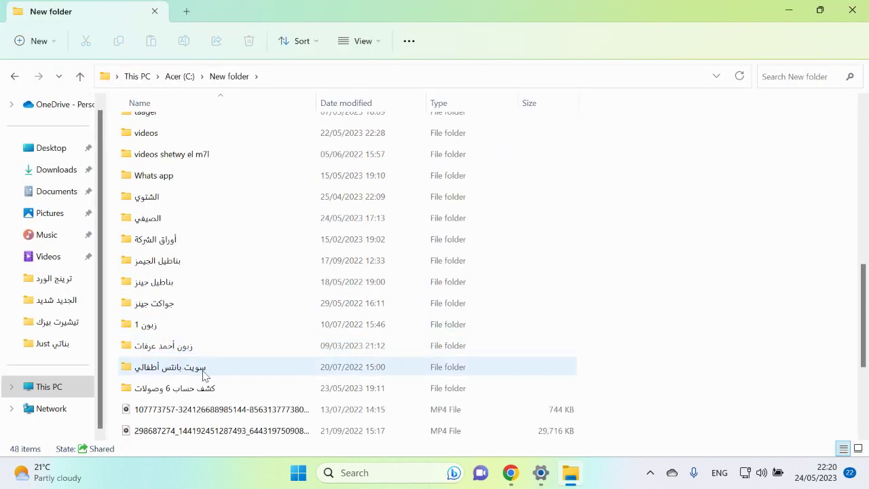
pyautogui.scroll(1, 172, 369)
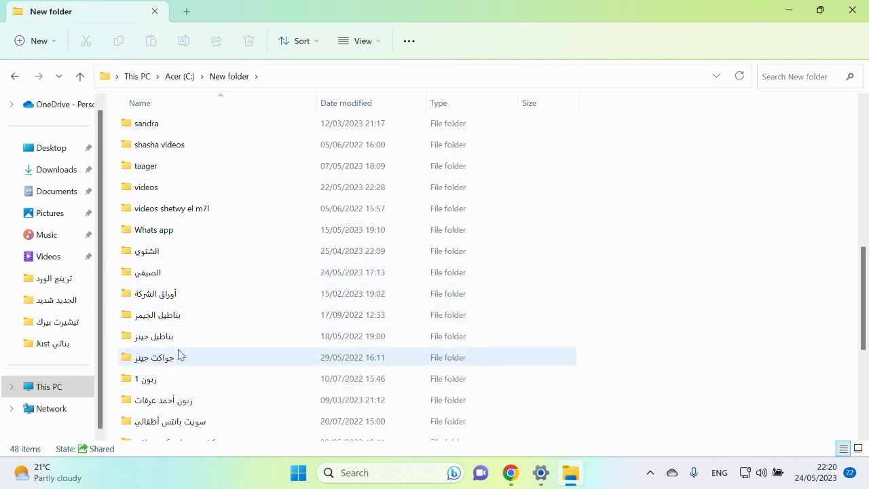
pyautogui.scroll(-4, 169, 360)
pyautogui.scroll(5, 166, 359)
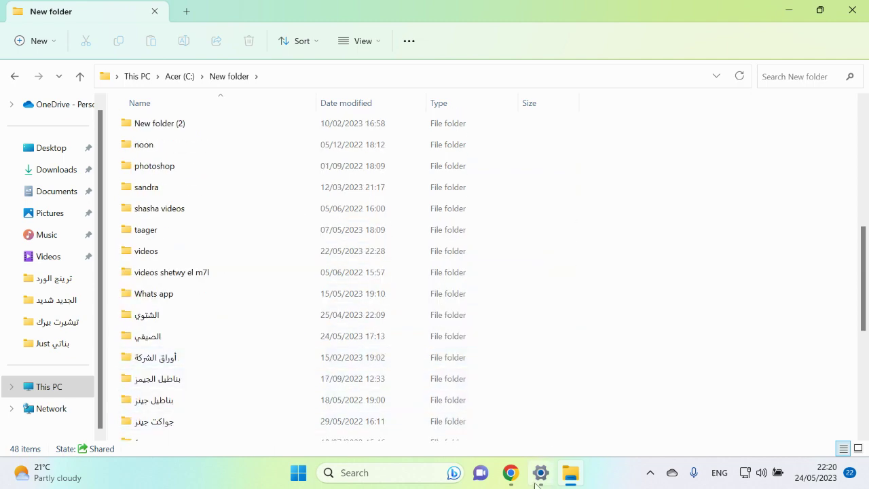
pyautogui.doubleClick(167, 314)
# Step: Preview the JPG image f50524ee5f161f437400aaf215c9e12f in the folder and close the viewer
pyautogui.scroll(-9, 174, 339)
pyautogui.scroll(-6, 175, 339)
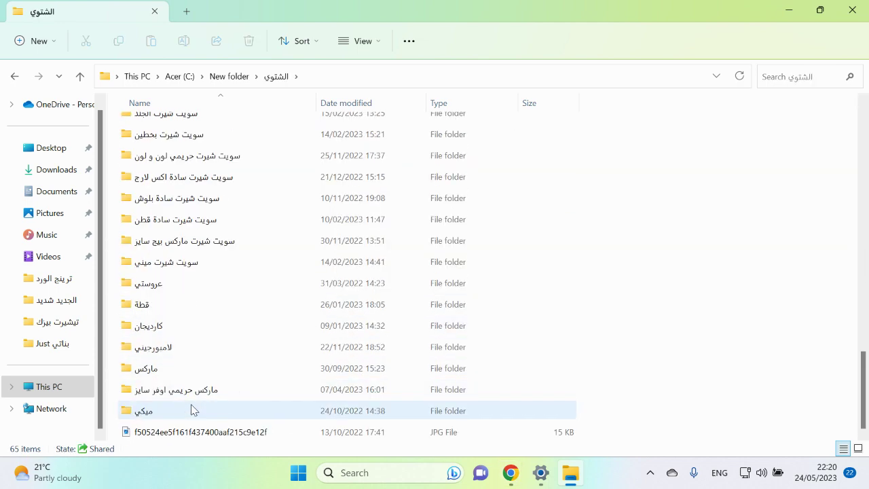
pyautogui.doubleClick(212, 433)
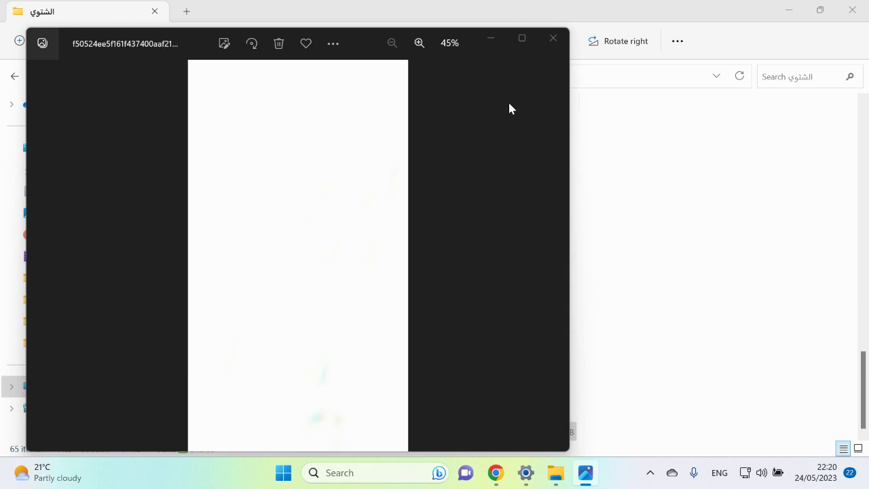
pyautogui.click(551, 41)
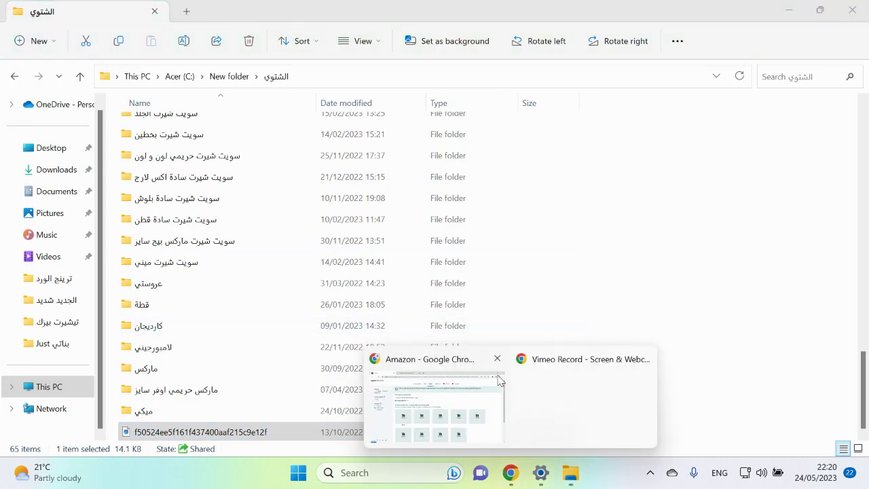
# Step: Switch to Chrome and search Google Images for "white background" in the translate tab
pyautogui.click(442, 403)
pyautogui.click(285, 11)
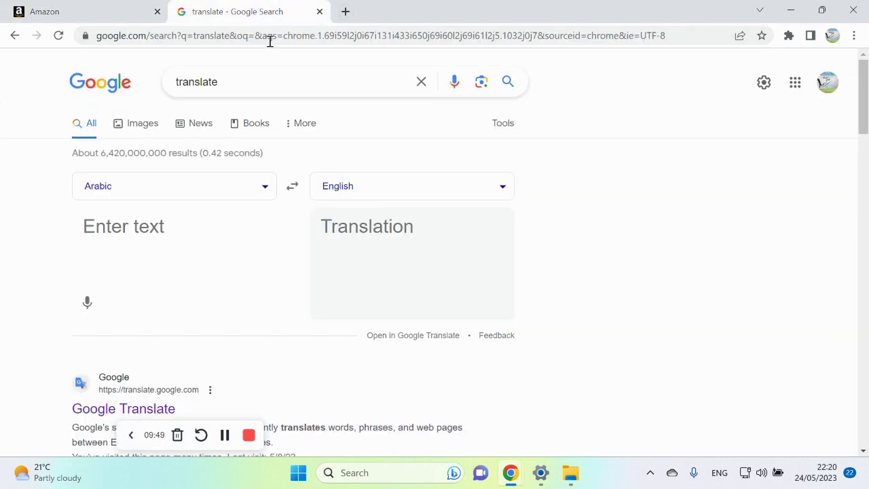
pyautogui.click(274, 36)
pyautogui.write('white back')
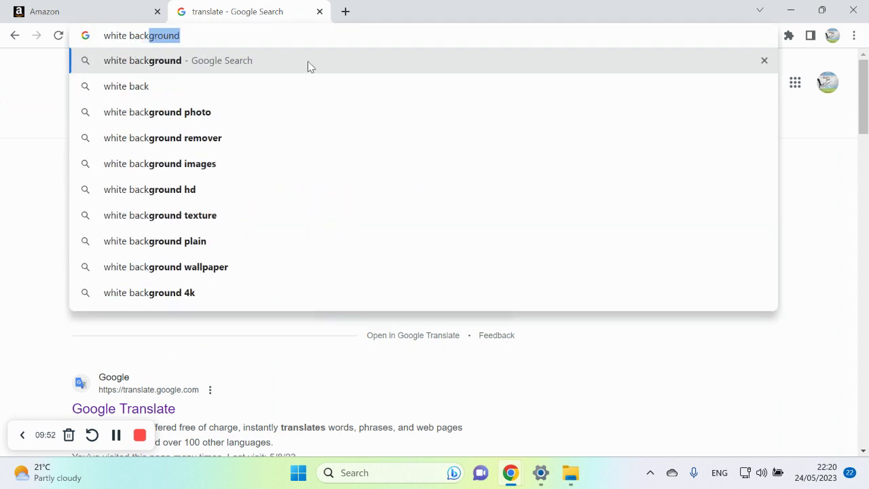
pyautogui.click(214, 64)
pyautogui.scroll(-1, 258, 163)
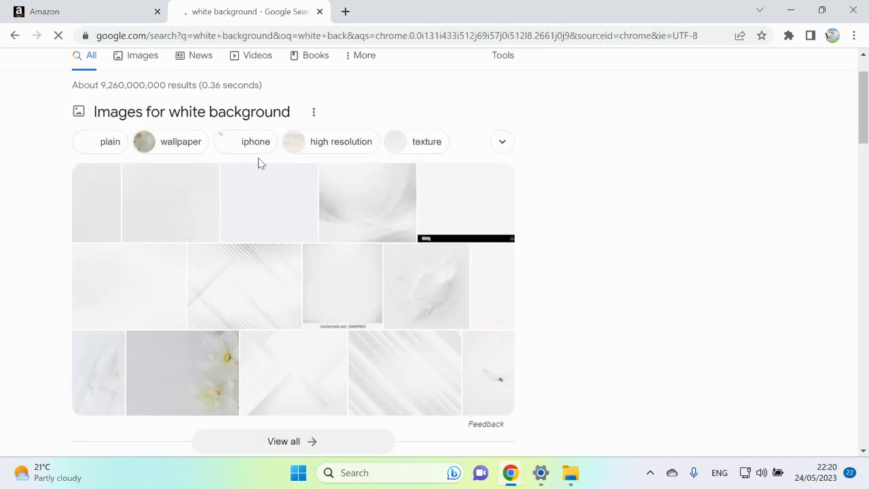
pyautogui.click(153, 61)
pyautogui.scroll(-3, 308, 188)
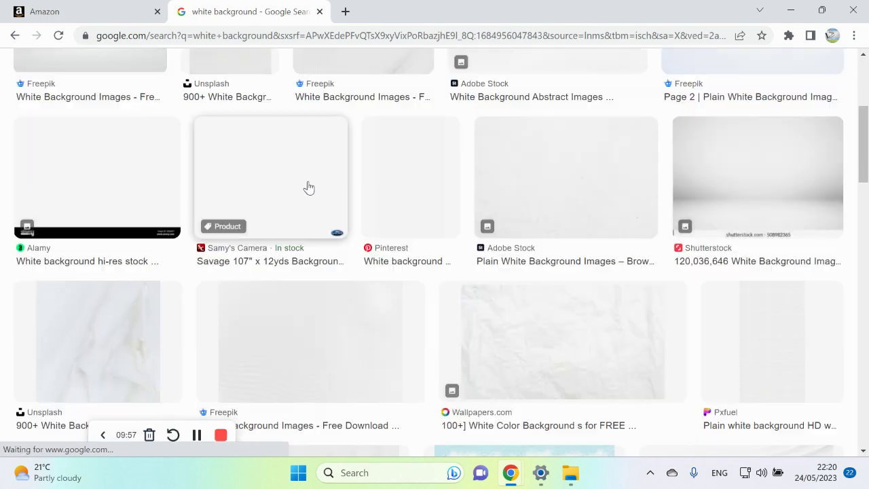
# Step: Examine the plain white Pinterest wallpaper among the image results, and close the search tab
pyautogui.click(408, 171)
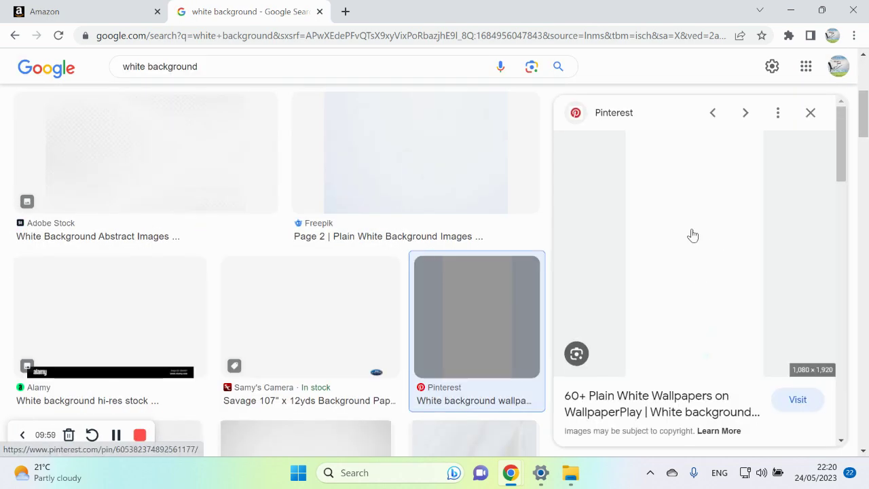
pyautogui.scroll(-3, 679, 285)
pyautogui.scroll(3, 693, 244)
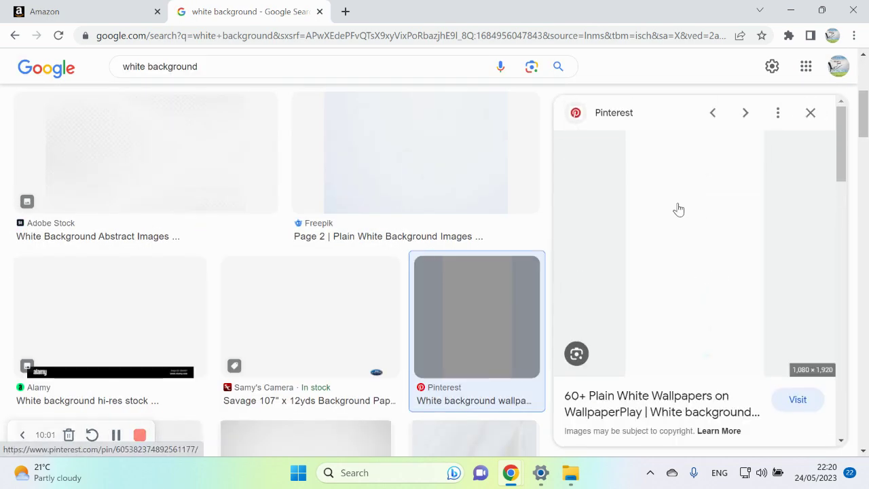
pyautogui.click(320, 11)
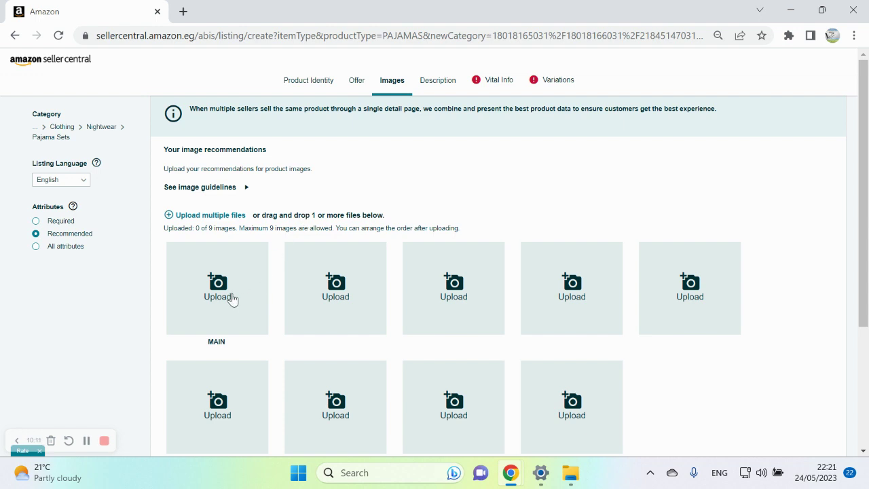
pyautogui.click(570, 473)
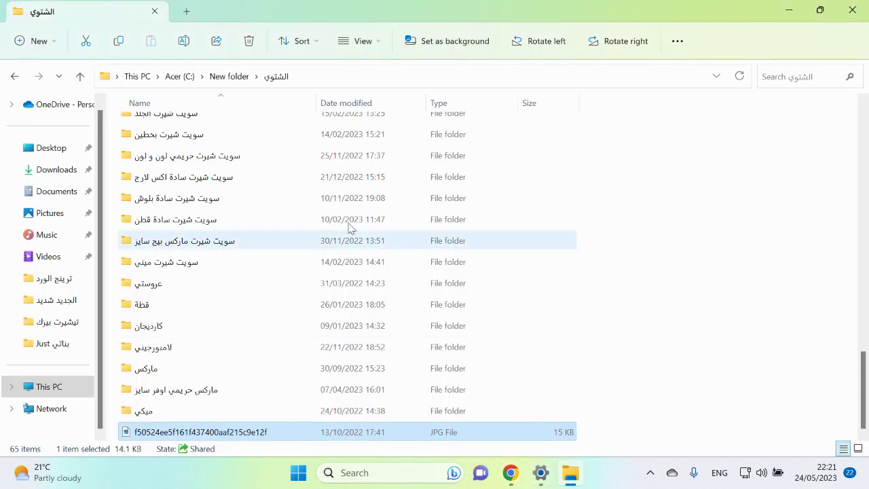
pyautogui.moveTo(513, 477)
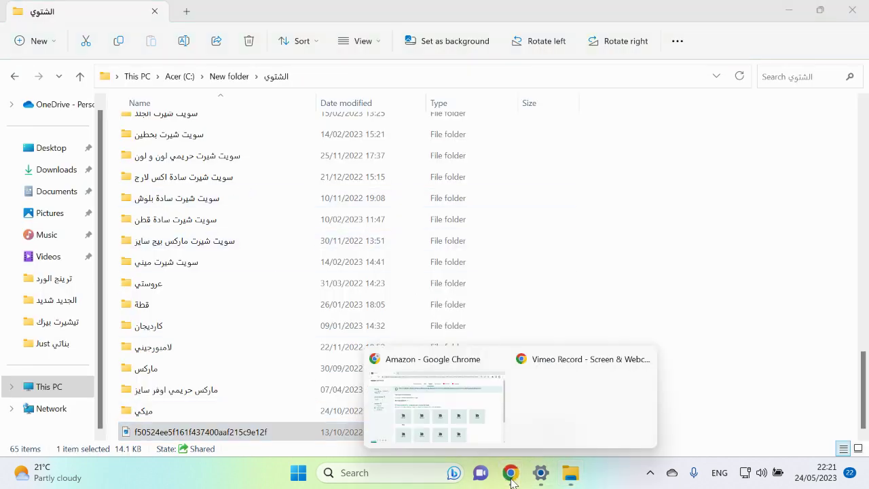
pyautogui.click(448, 400)
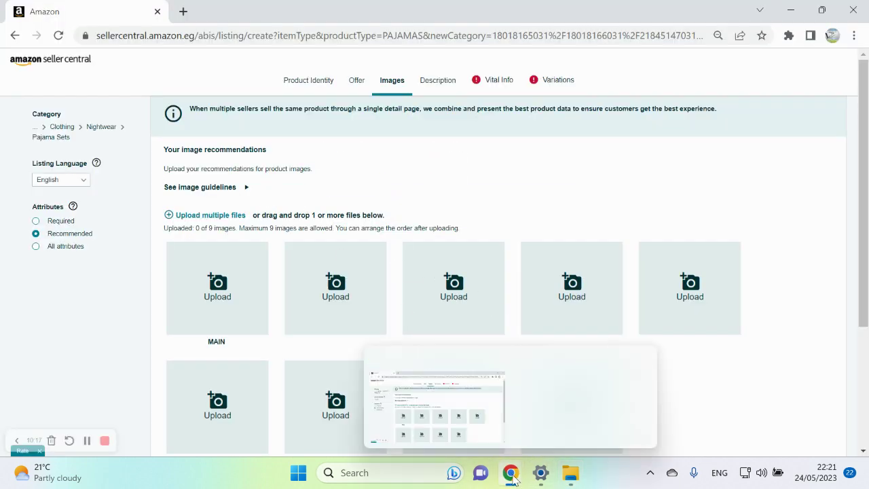
# Step: Switch to File Explorer and launch the PhotoshopPortable application from the photoshop folder's PhotoshopPortable subfolder inside New folder
pyautogui.click(571, 472)
pyautogui.scroll(5, 187, 306)
pyautogui.scroll(3, 186, 306)
pyautogui.press('BackSpace')
pyautogui.scroll(-6, 197, 296)
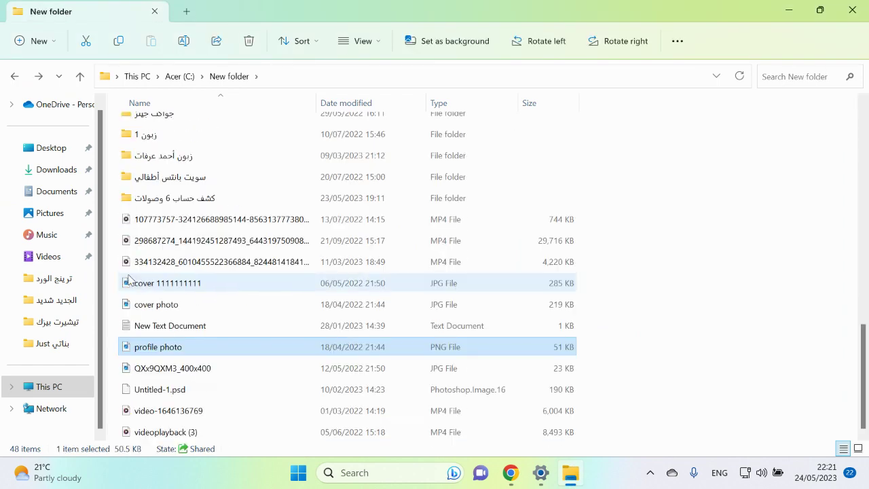
pyautogui.scroll(4, 162, 281)
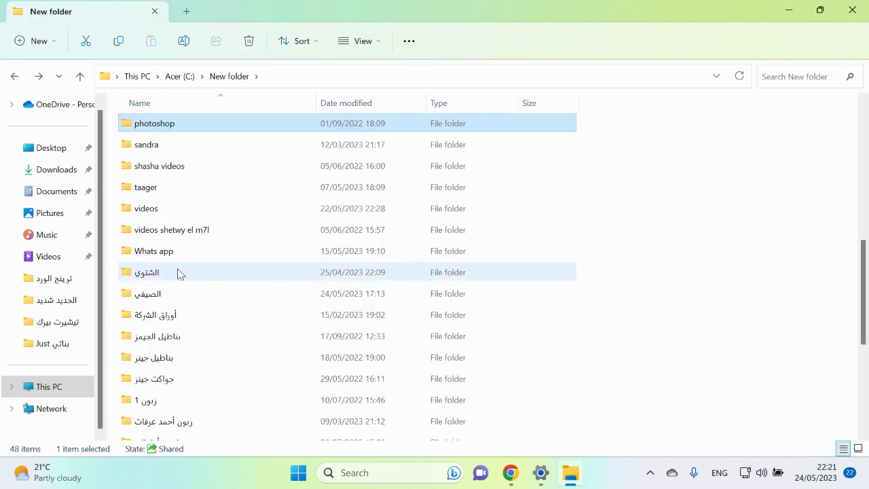
pyautogui.scroll(-3, 178, 275)
pyautogui.scroll(4, 172, 278)
pyautogui.doubleClick(165, 189)
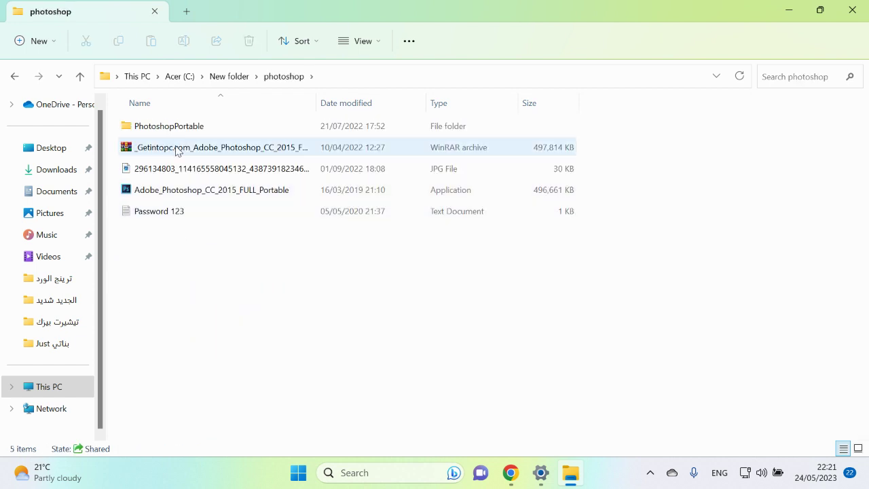
pyautogui.doubleClick(179, 126)
pyautogui.click(193, 191)
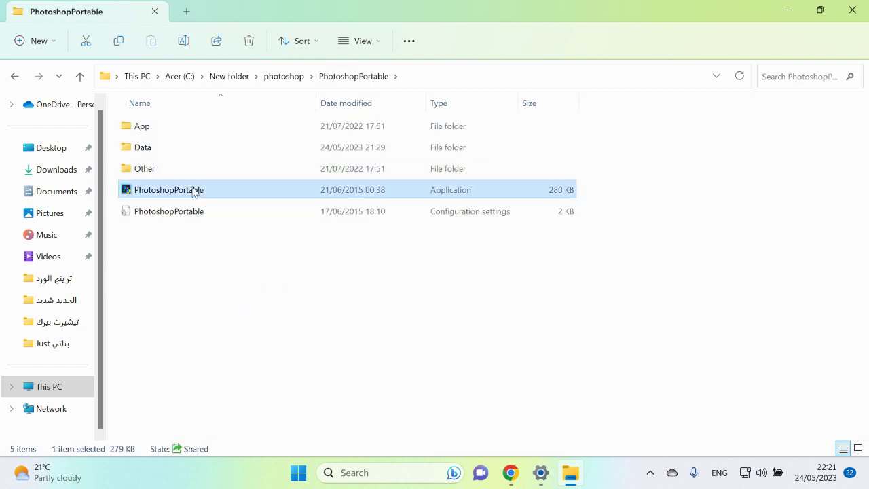
# Step: Return to New folder, dismiss the WhatsApp notification, and open the الشتوي folder
pyautogui.click(15, 78)
pyautogui.click(15, 78)
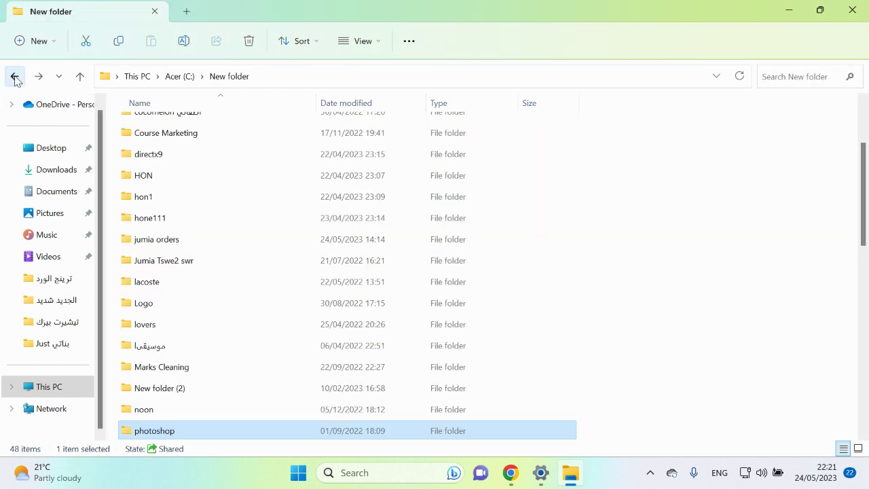
pyautogui.scroll(-8, 208, 334)
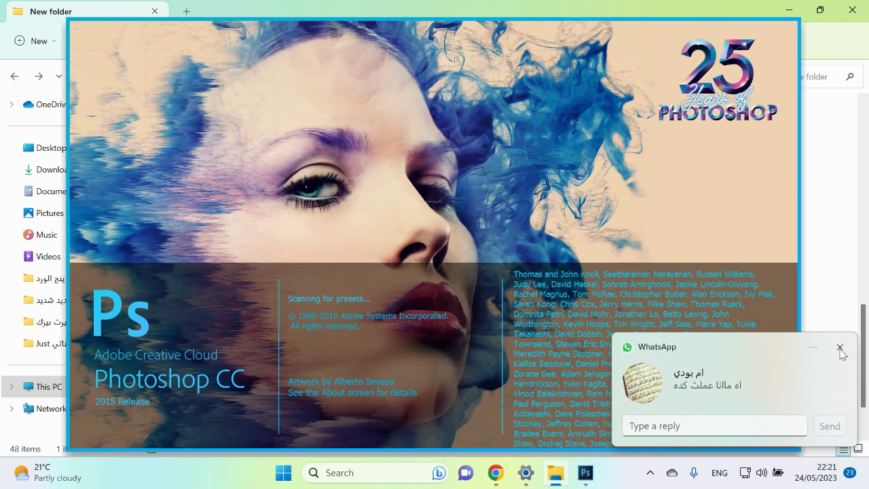
pyautogui.click(840, 347)
pyautogui.scroll(2, 149, 292)
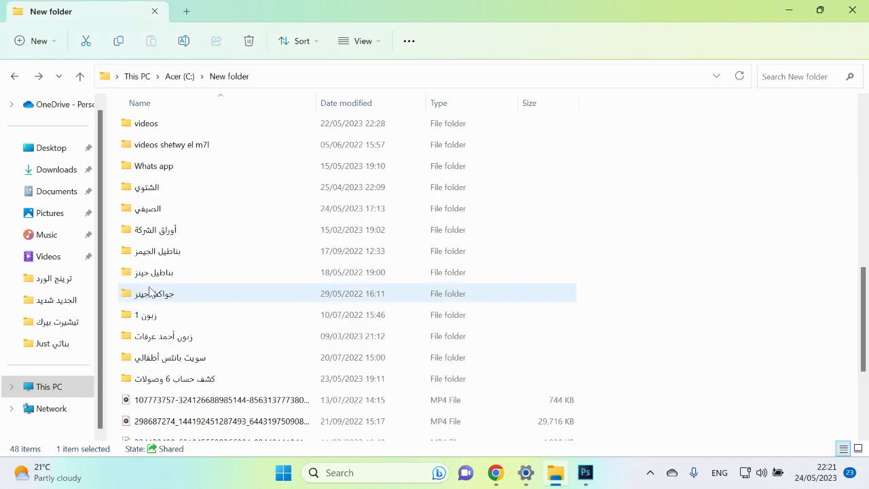
pyautogui.doubleClick(161, 190)
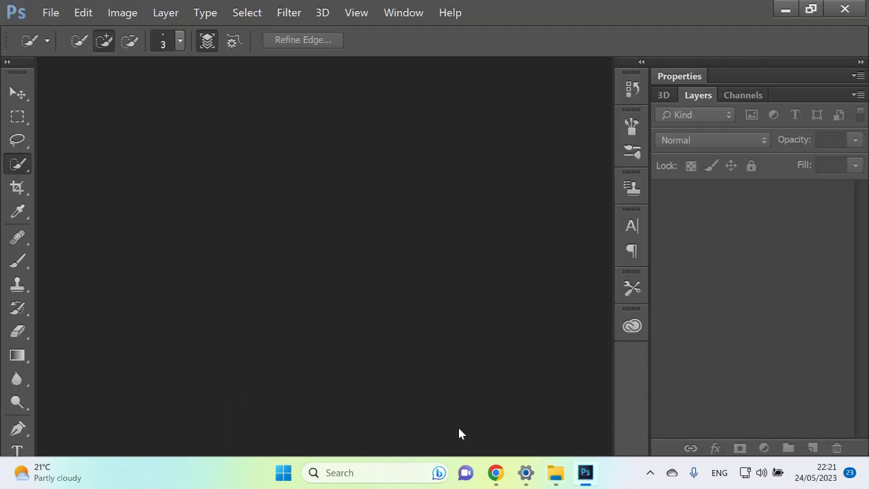
# Step: Open the JPG image f50524ee5f161f437400aaf215c9e12f from File Explorer in Photoshop
pyautogui.click(556, 475)
pyautogui.click(557, 475)
pyautogui.scroll(-5, 204, 387)
pyautogui.moveTo(182, 429); pyautogui.dragTo(351, 259)
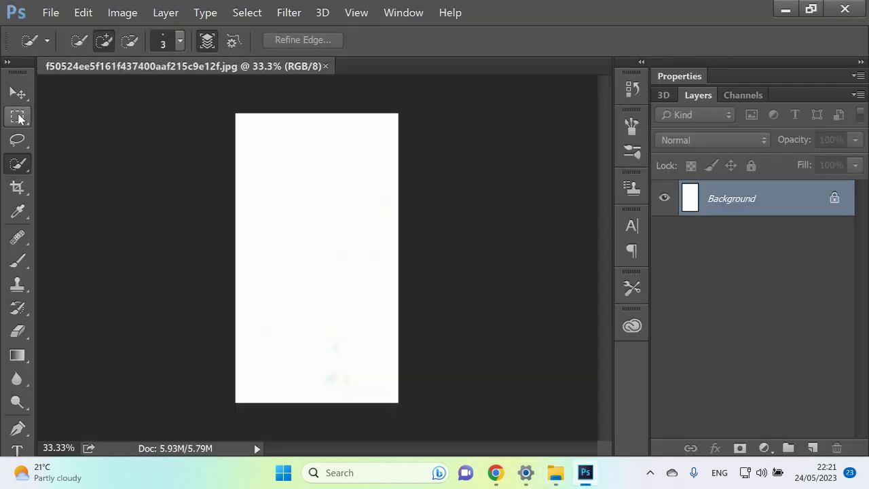
# Step: Select the upper part of the white image across its full width with the Rectangular Marquee tool and copy it
pyautogui.press('m')
pyautogui.moveTo(189, 107); pyautogui.dragTo(421, 281)
pyautogui.hotkey('ctrl', 'd')
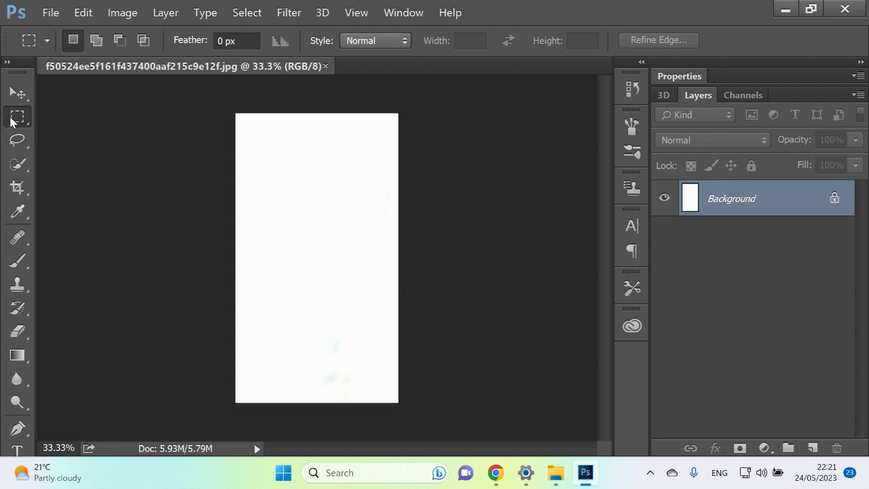
pyautogui.moveTo(194, 89); pyautogui.dragTo(412, 289)
# Step: Create a new document from the Clipboard preset at 1080 by 1185 pixels, 72 pixels/inch, RGB Color with a White background
pyautogui.click(50, 13)
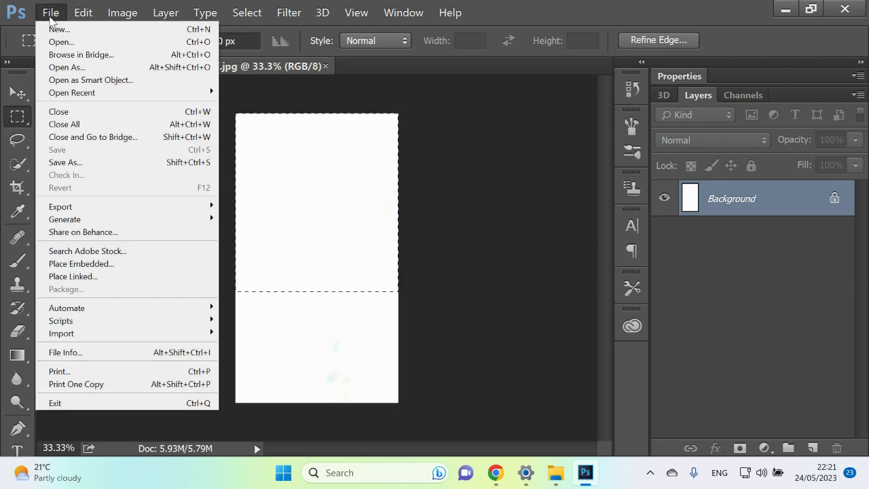
pyautogui.click(51, 29)
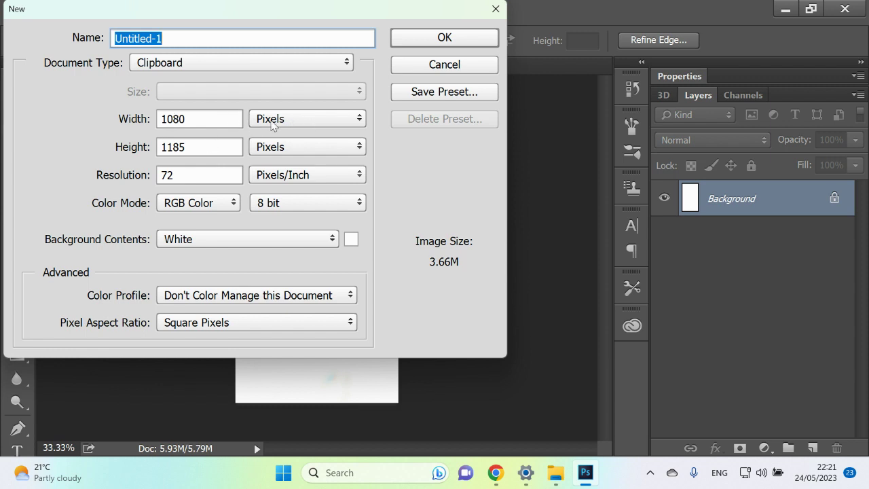
pyautogui.click(293, 125)
pyautogui.click(296, 133)
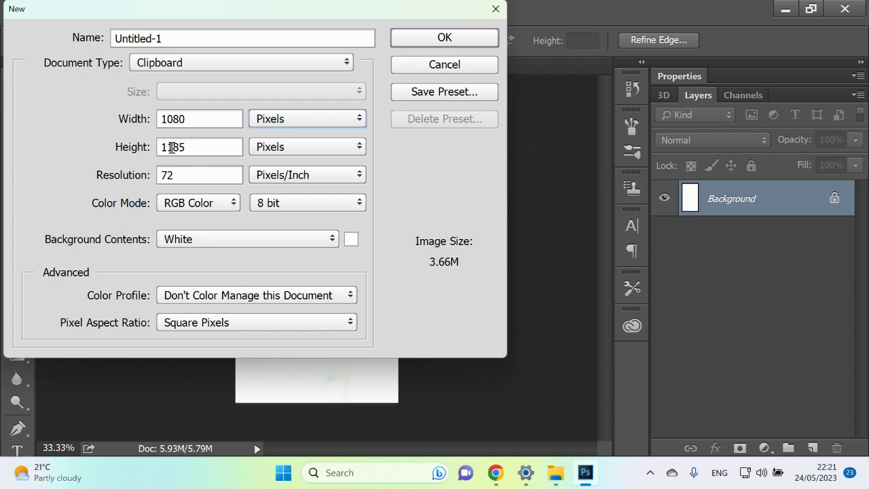
pyautogui.click(428, 39)
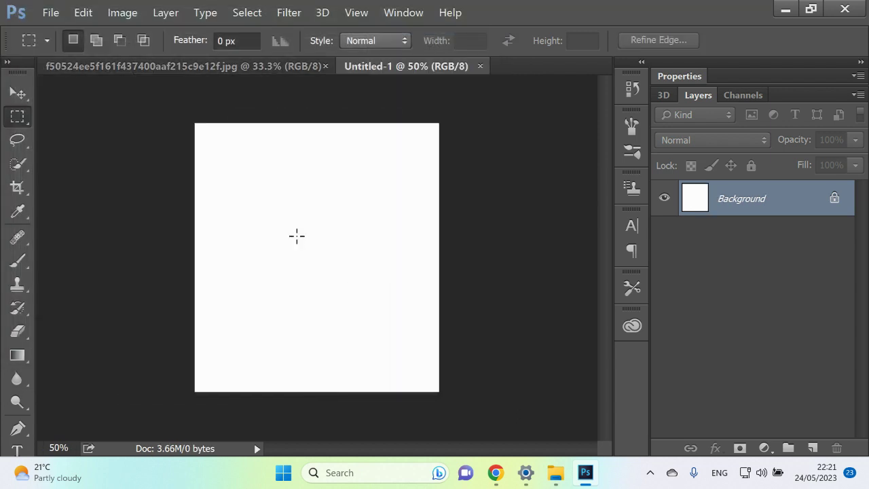
# Step: Paste the copied white area into the new document and delete the Background layer
pyautogui.hotkey('ctrl', 'v')
pyautogui.click(754, 235)
pyautogui.press('Delete')
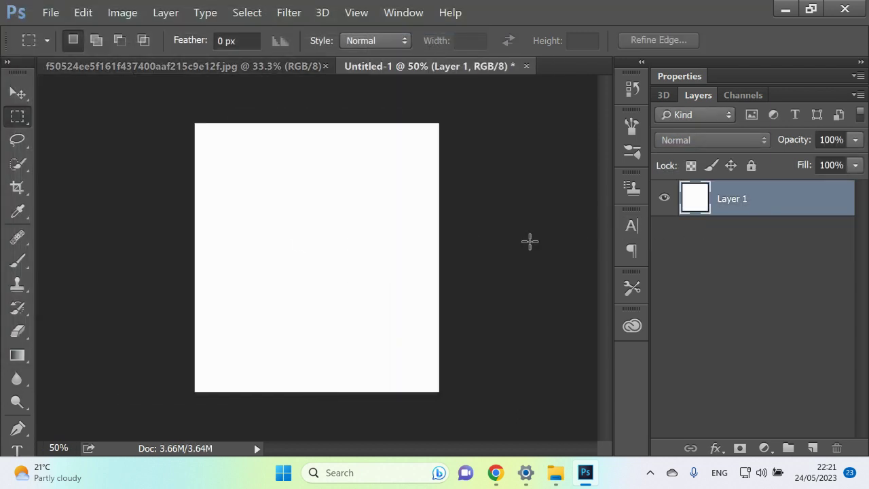
pyautogui.click(46, 13)
pyautogui.click(128, 164)
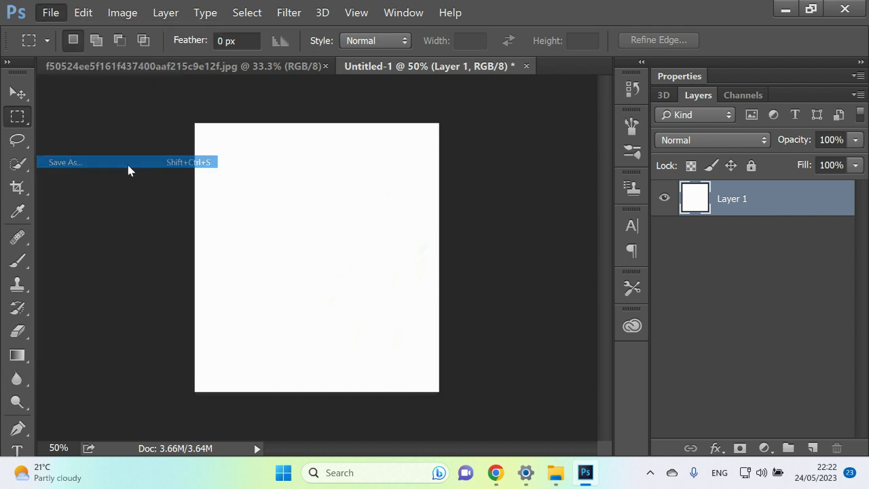
pyautogui.scroll(5, 373, 195)
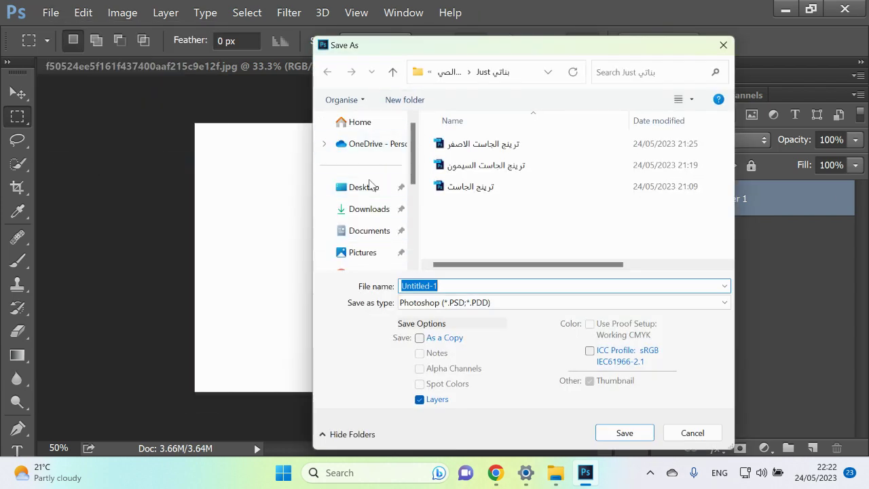
pyautogui.click(356, 188)
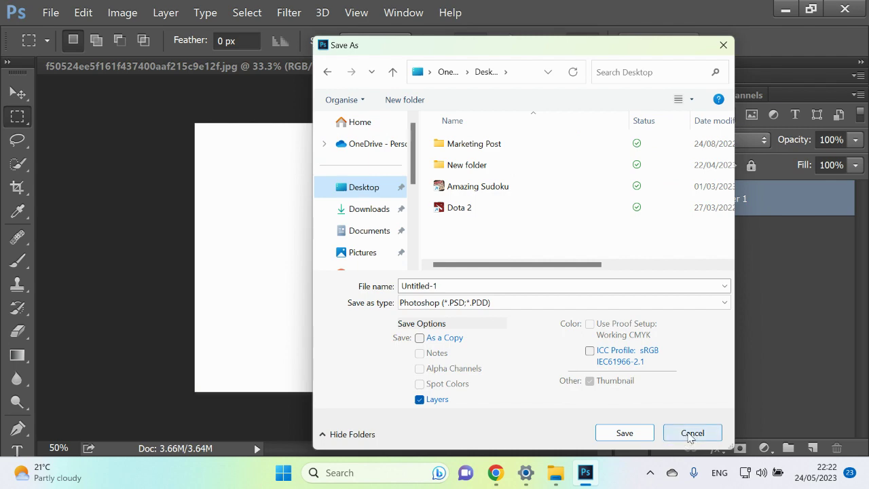
pyautogui.click(691, 433)
# Step: Switch to File Explorer and examine the product images in the ماركس, سويت شيرت ميني, روب حريمي and جاكت وان سايز بكابيتشو subfolders of الشتوي
pyautogui.moveTo(495, 473)
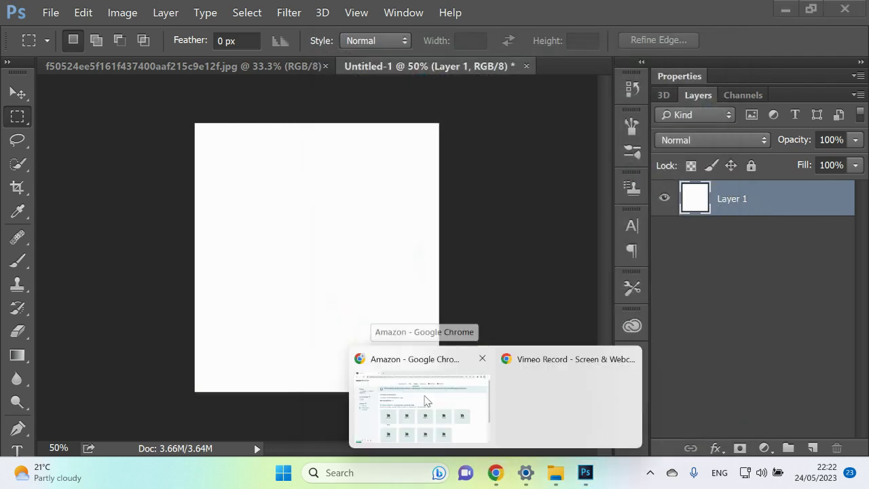
pyautogui.click(448, 404)
pyautogui.click(548, 475)
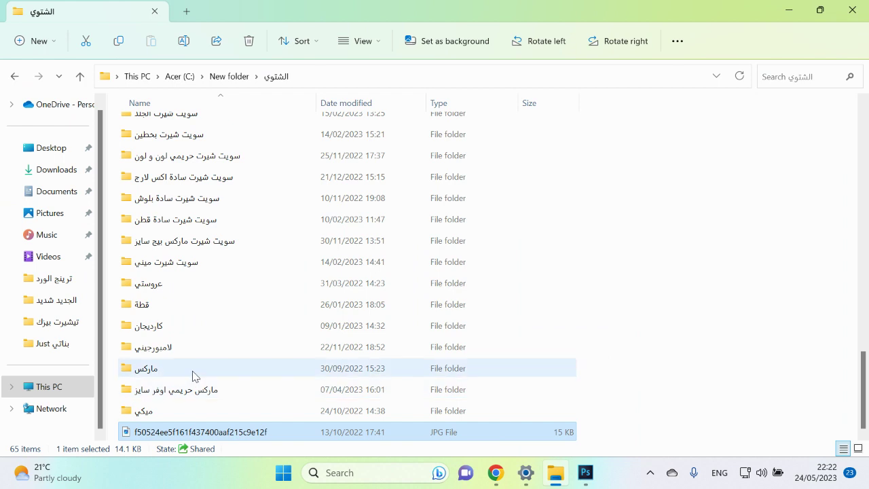
pyautogui.doubleClick(162, 368)
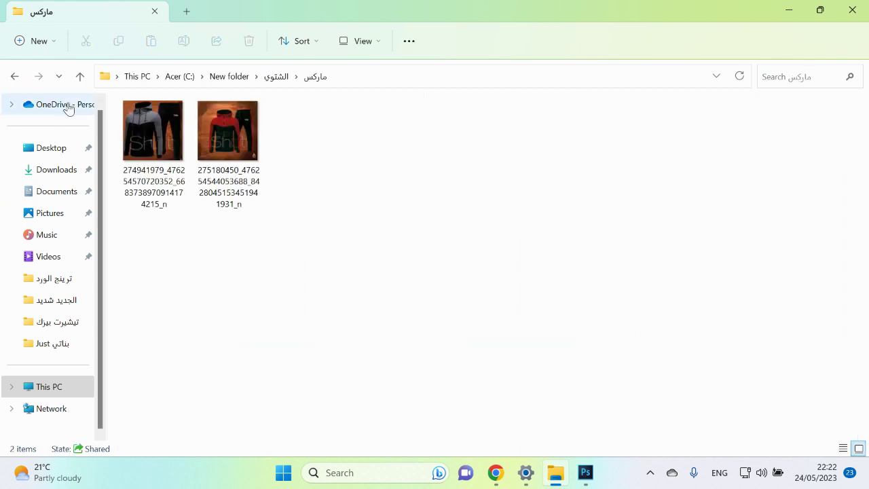
pyautogui.click(14, 76)
pyautogui.doubleClick(167, 327)
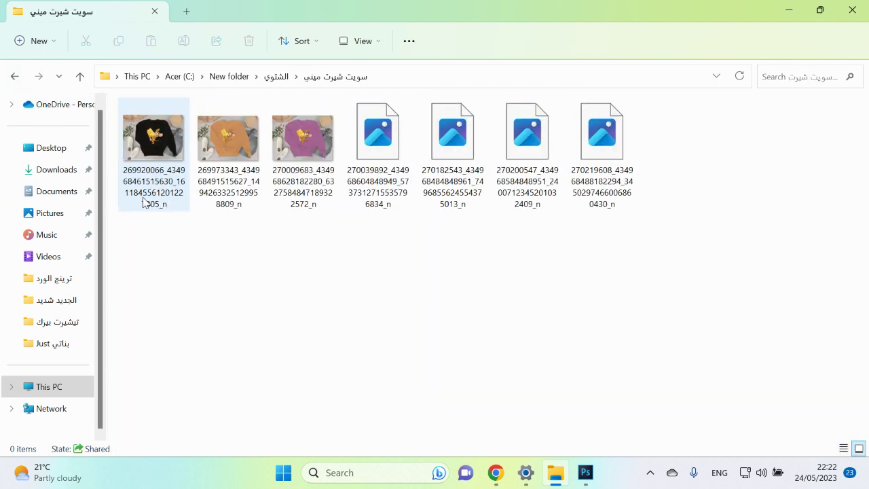
pyautogui.click(13, 76)
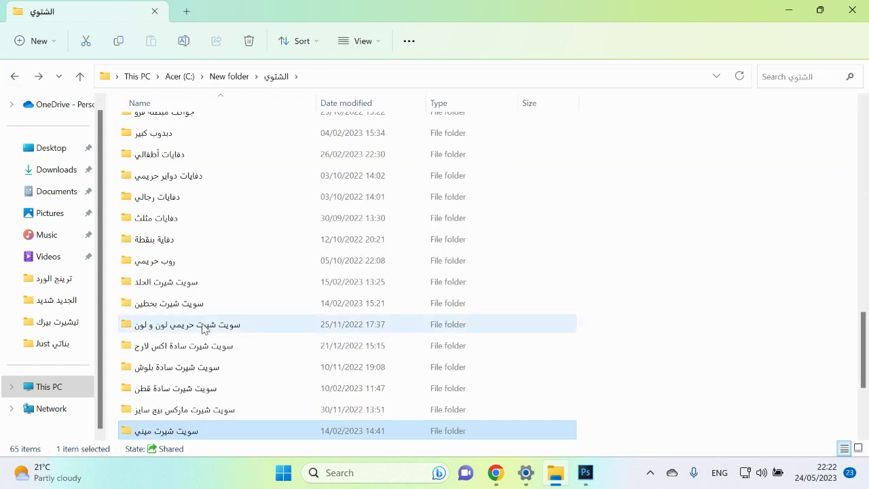
pyautogui.doubleClick(171, 262)
pyautogui.click(15, 77)
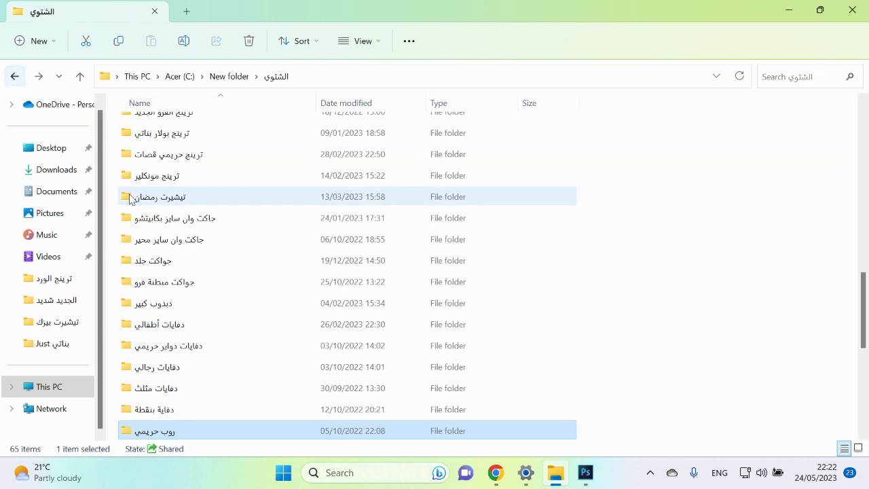
pyautogui.doubleClick(169, 217)
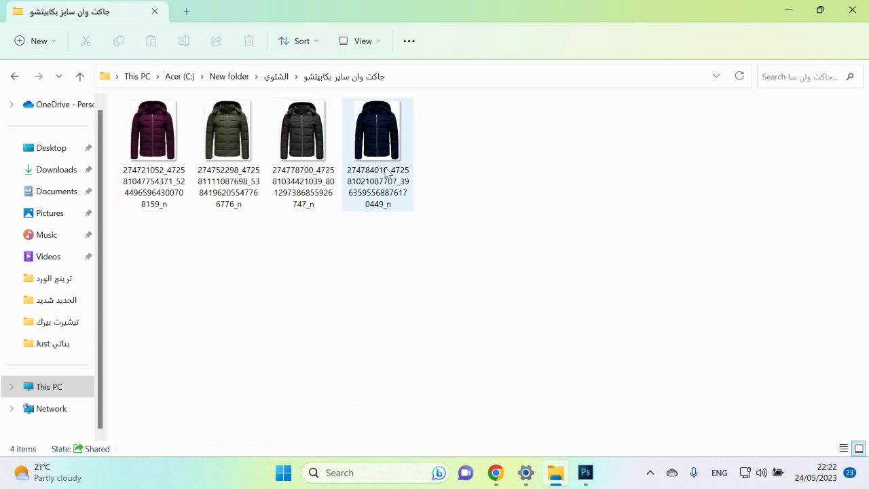
pyautogui.click(15, 77)
# Step: Examine the product images in the Karl غطس and 3rostey subfolders, and return to the الشتوي folder
pyautogui.scroll(5, 200, 210)
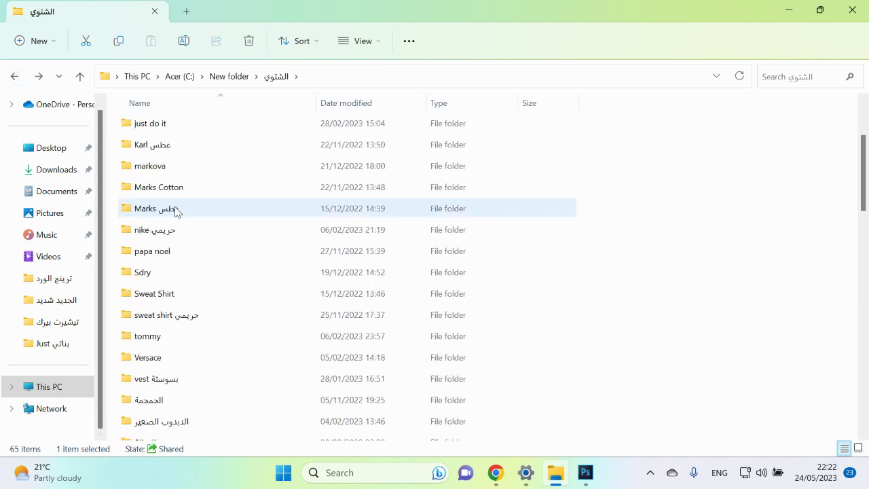
pyautogui.doubleClick(168, 146)
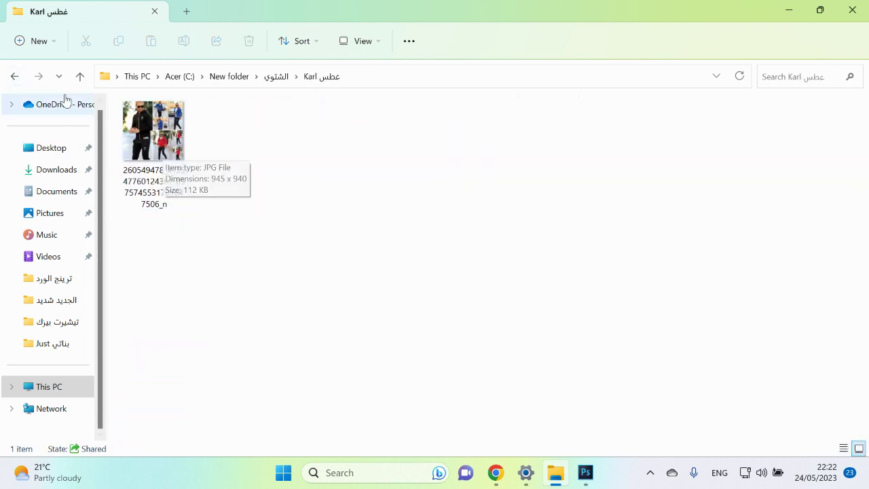
pyautogui.click(15, 77)
pyautogui.doubleClick(154, 126)
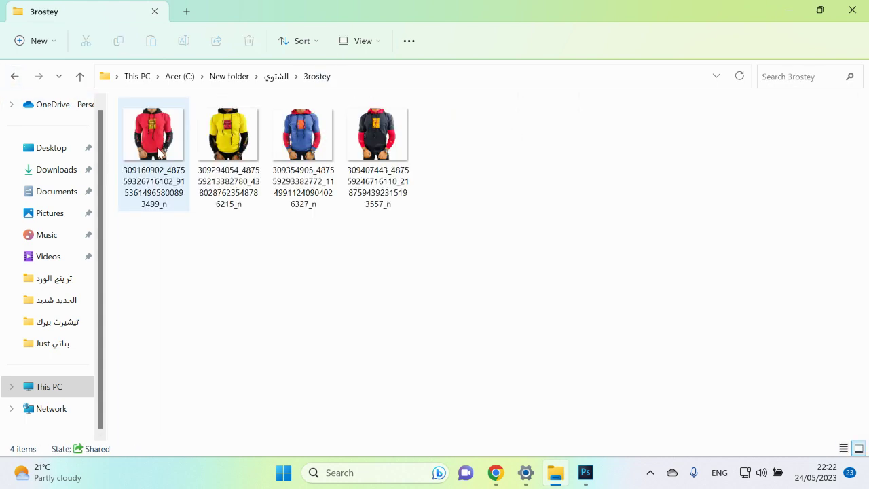
pyautogui.click(14, 76)
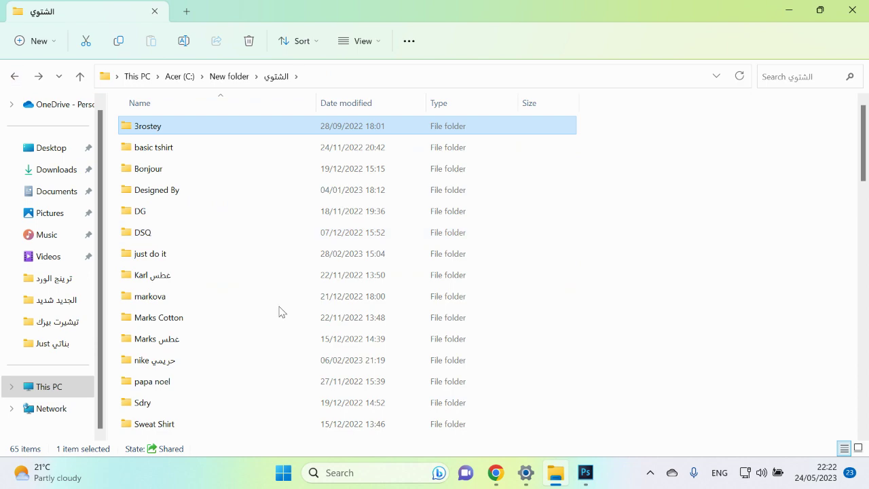
# Step: Switch to Chrome and open the remove.bg/upload page in a new tab
pyautogui.moveTo(496, 472)
pyautogui.click(469, 412)
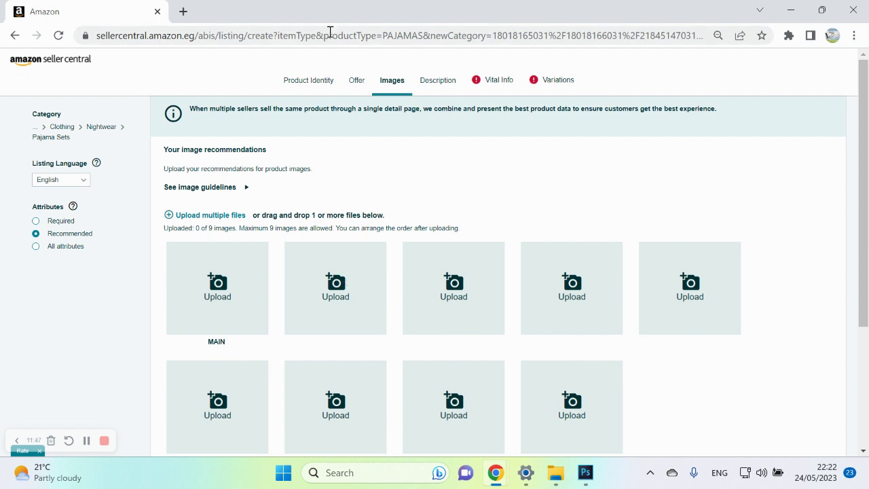
pyautogui.click(181, 18)
pyautogui.write('remove')
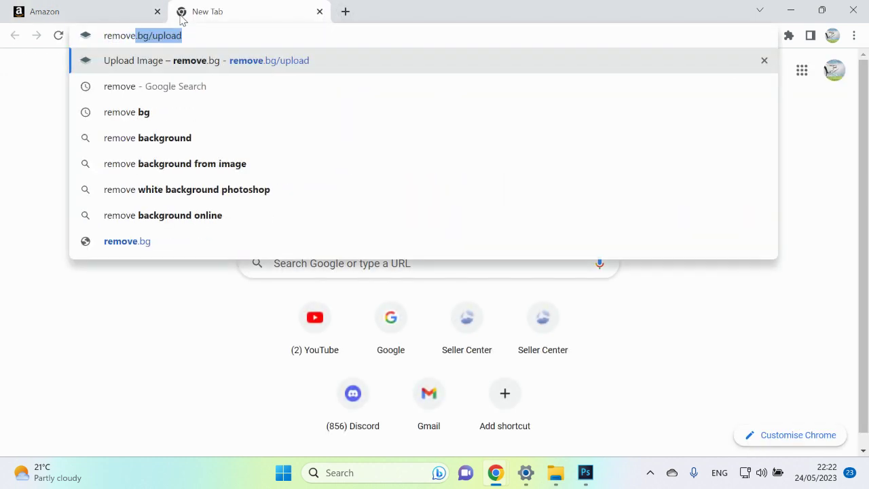
pyautogui.press('Return')
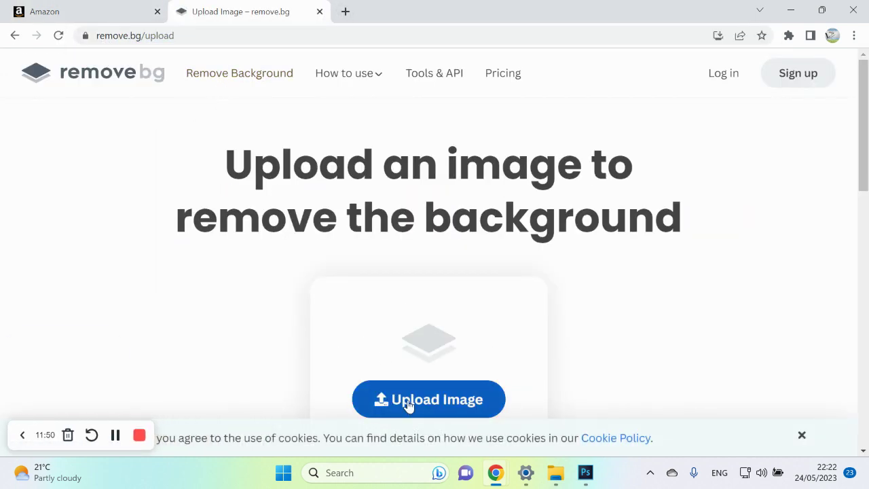
# Step: Search Google for "remove background" in another new tab and open the remove.bg home page from the results
pyautogui.click(343, 12)
pyautogui.write('google.')
pyautogui.press('Return')
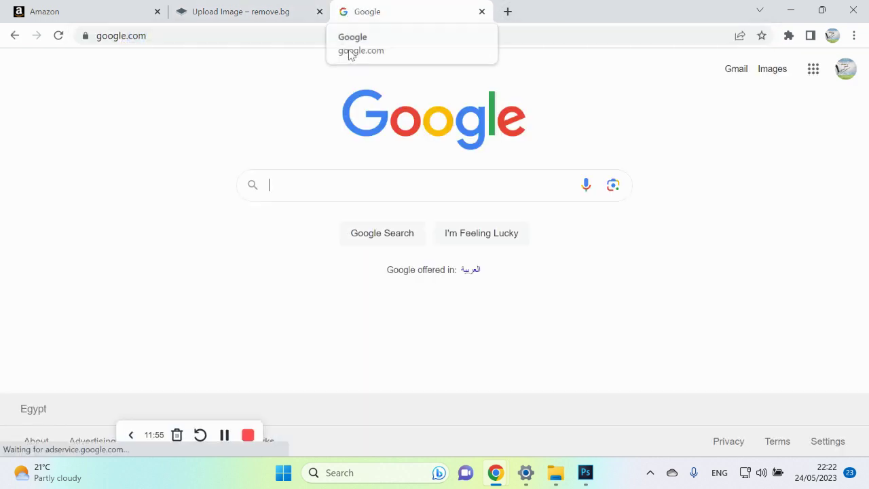
pyautogui.write('remove bac')
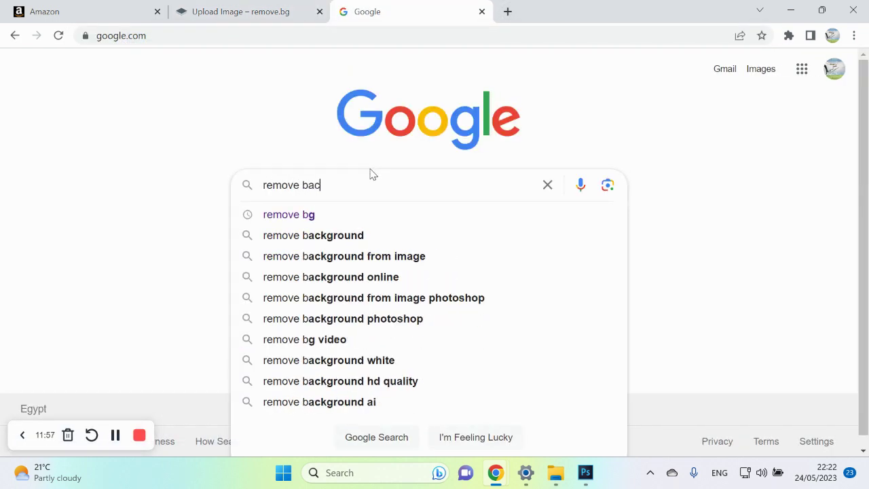
pyautogui.write('kground')
pyautogui.press('Return')
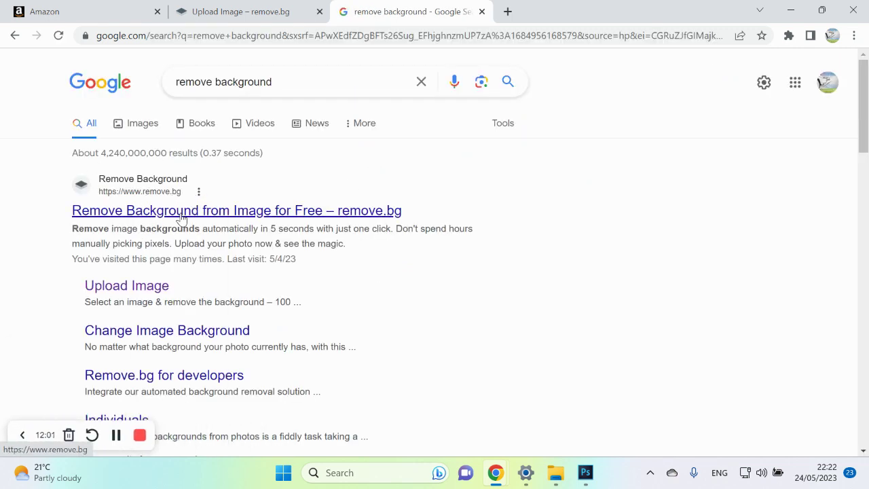
pyautogui.click(182, 218)
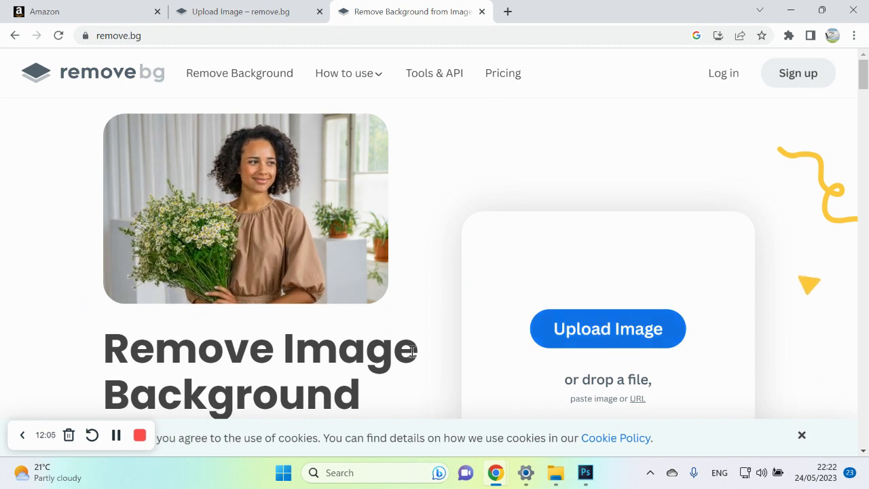
# Step: Switch to Photoshop to check the white document, and return to the Amazon listing's Images page in Chrome
pyautogui.click(557, 482)
pyautogui.click(585, 472)
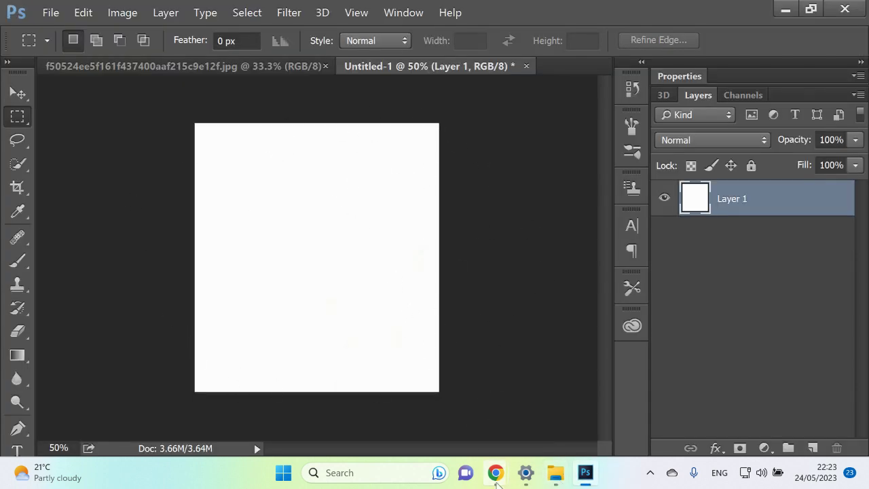
pyautogui.moveTo(496, 472)
pyautogui.click(439, 369)
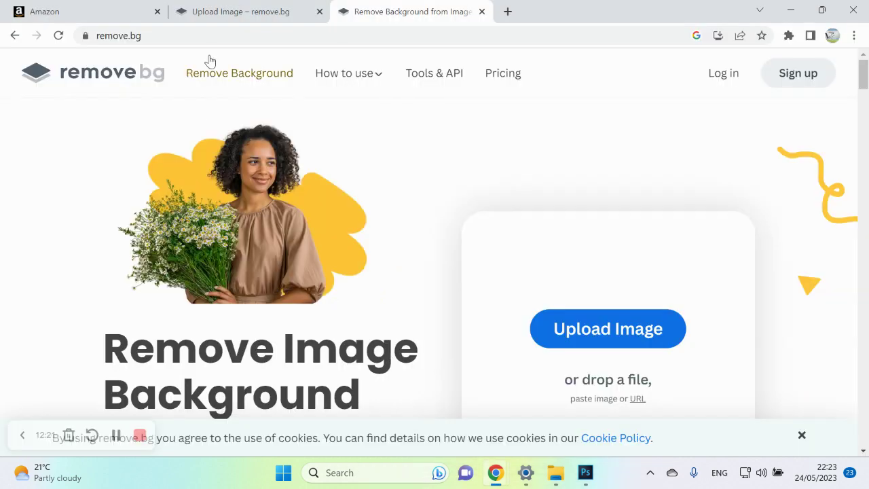
pyautogui.click(233, 11)
pyautogui.click(83, 9)
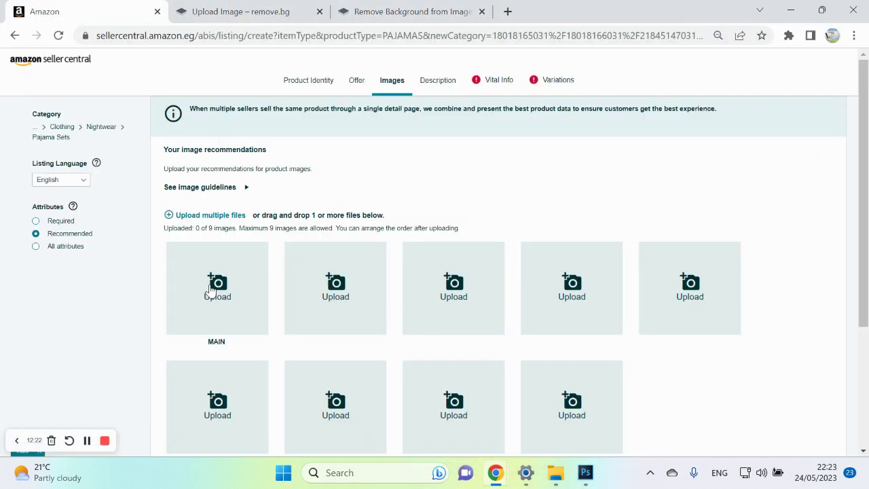
# Step: Inspect the shirt images in the MAIN image's upload dialog without choosing one, and review the Images page down to its save options
pyautogui.click(217, 291)
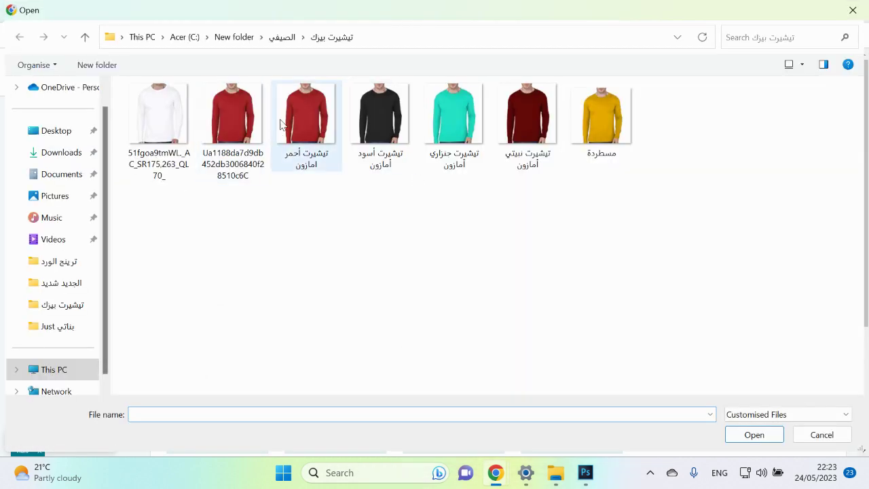
pyautogui.click(852, 10)
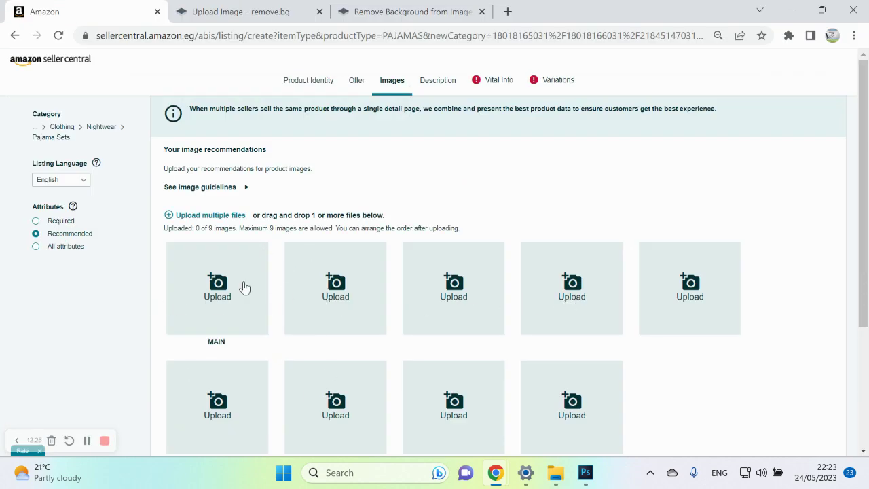
pyautogui.click(212, 291)
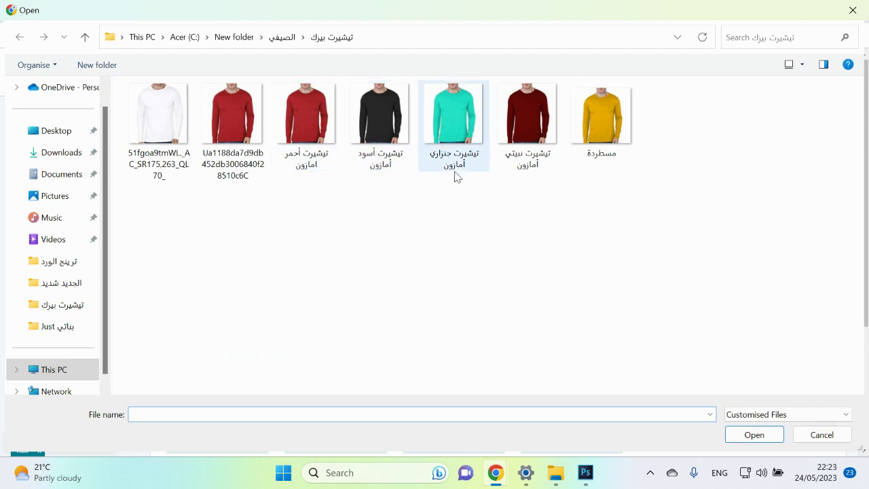
pyautogui.click(827, 436)
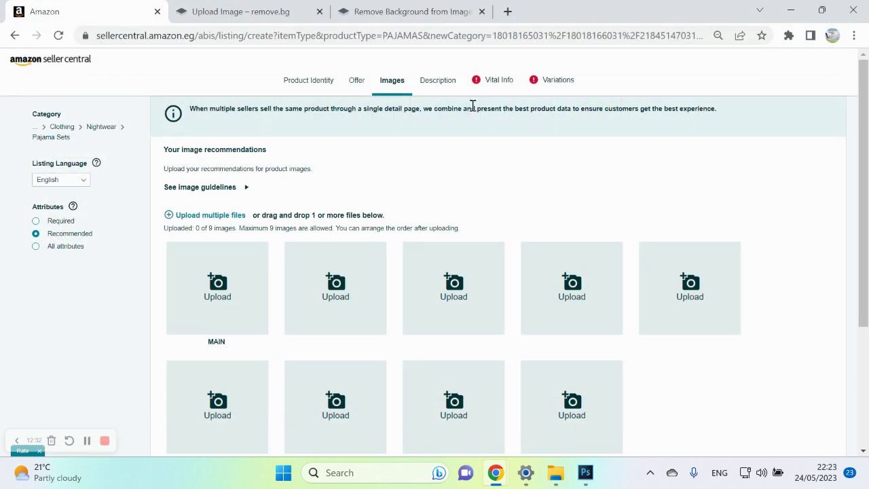
pyautogui.scroll(-5, 275, 229)
pyautogui.scroll(5, 594, 324)
pyautogui.scroll(-5, 786, 384)
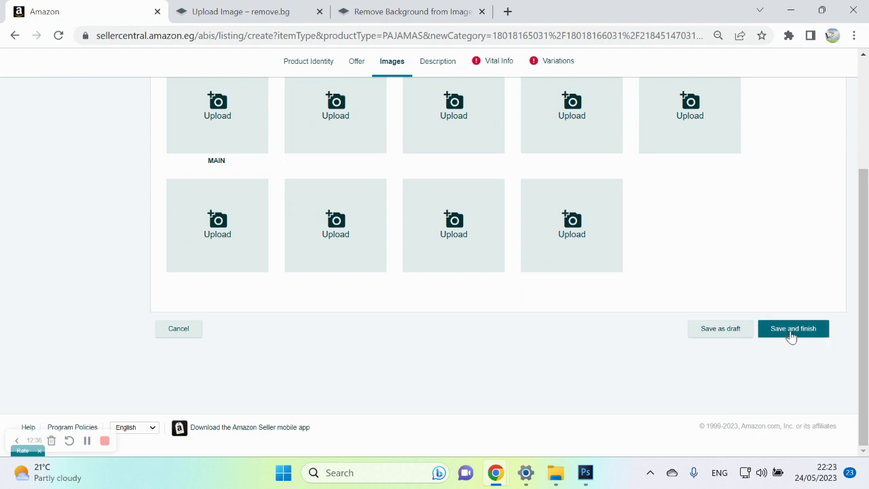
# Step: Leave the pyjama listing form and open Seller Central's Manage Inventory page in the same tab
pyautogui.scroll(3, 598, 344)
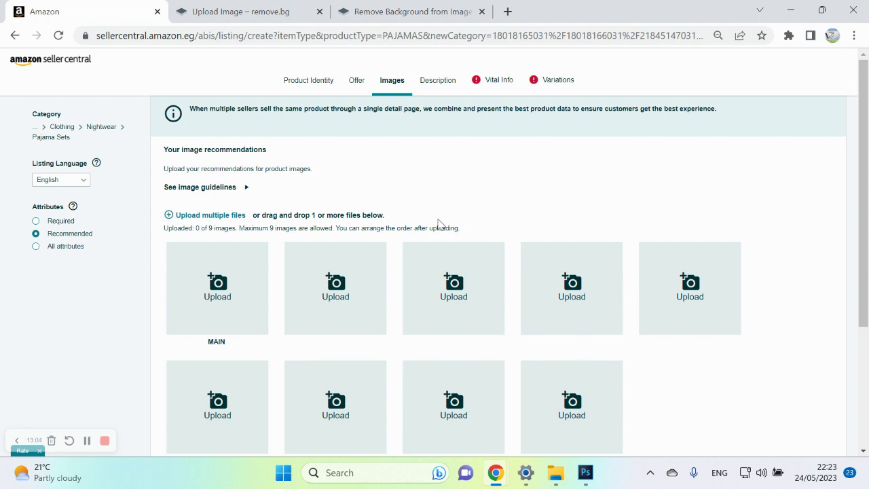
pyautogui.click(339, 35)
pyautogui.write('amazon.')
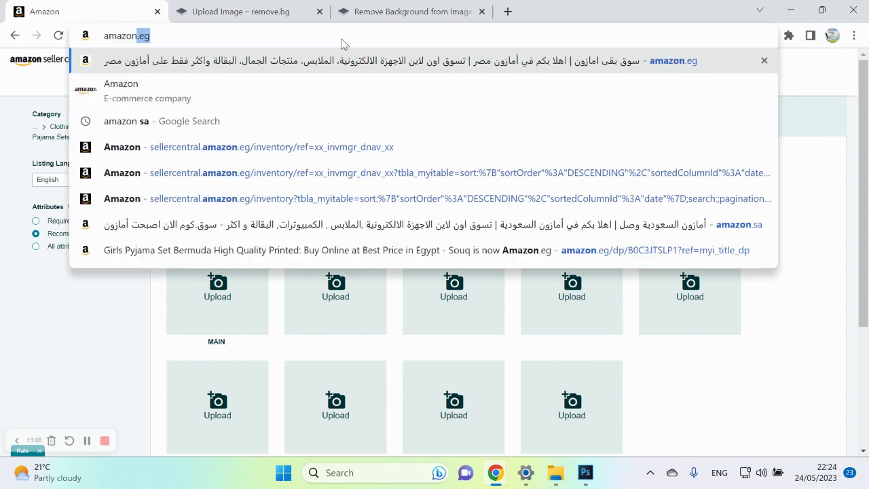
pyautogui.click(333, 170)
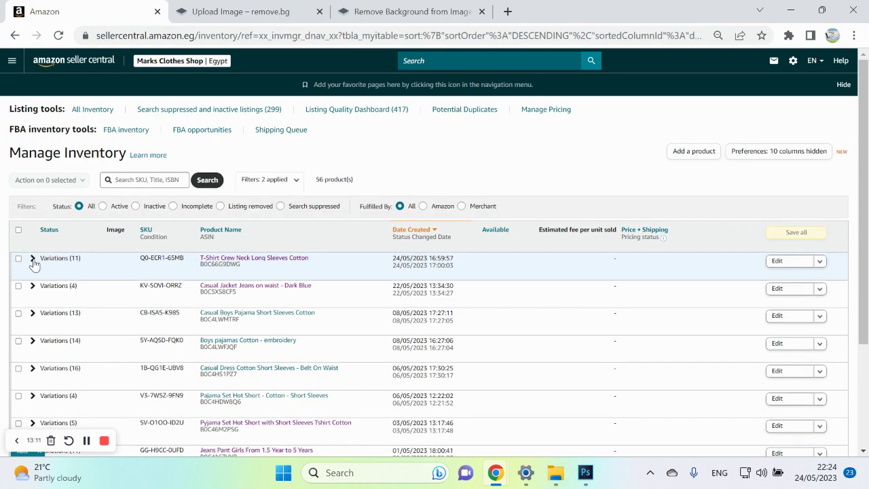
# Step: Expand the T-Shirt Crew Neck Long Sleeves Cotton variations, examine which ones have an image, and collapse the group
pyautogui.click(32, 258)
pyautogui.scroll(-2, 188, 339)
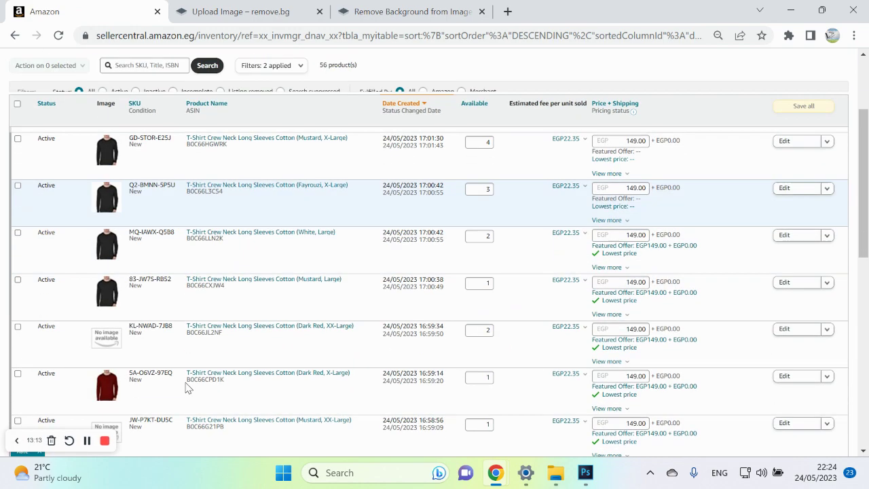
pyautogui.scroll(-3, 188, 385)
pyautogui.scroll(4, 48, 245)
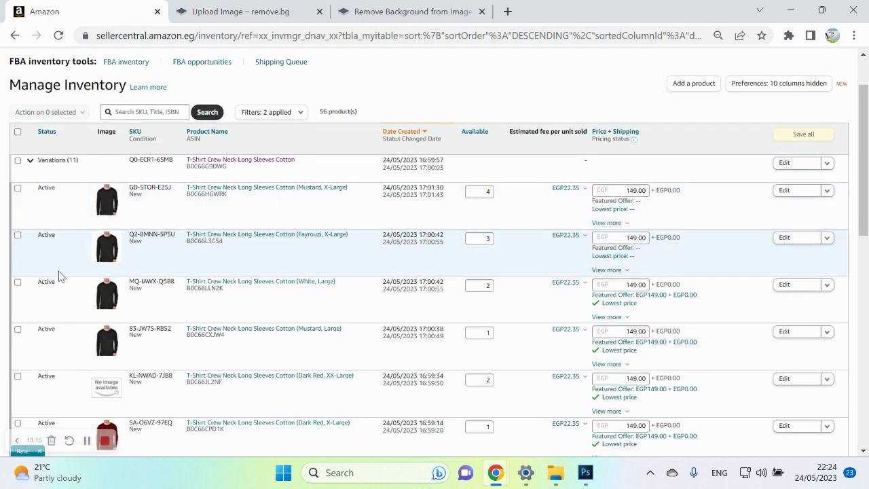
pyautogui.scroll(-2, 111, 268)
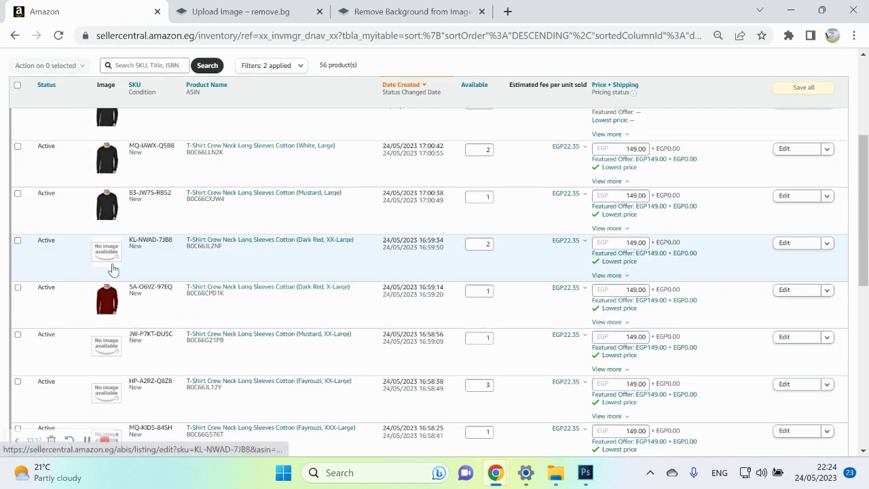
pyautogui.scroll(-1, 107, 272)
pyautogui.scroll(-2, 106, 305)
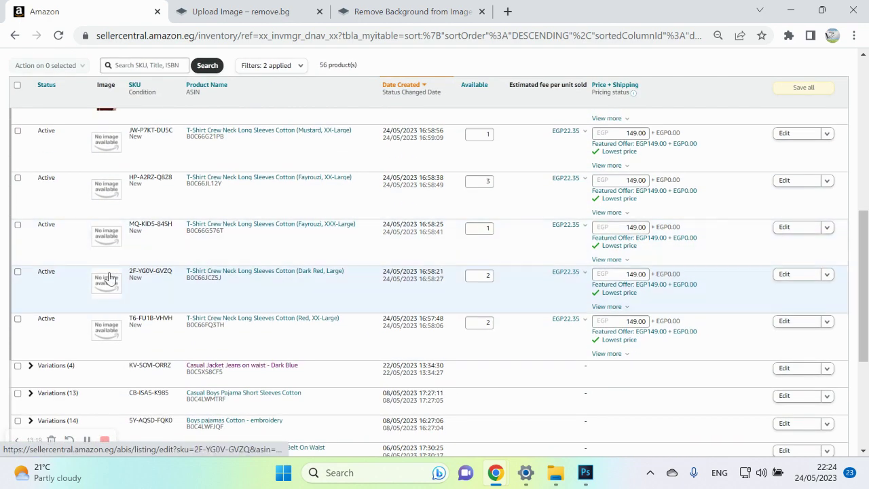
pyautogui.scroll(3, 109, 278)
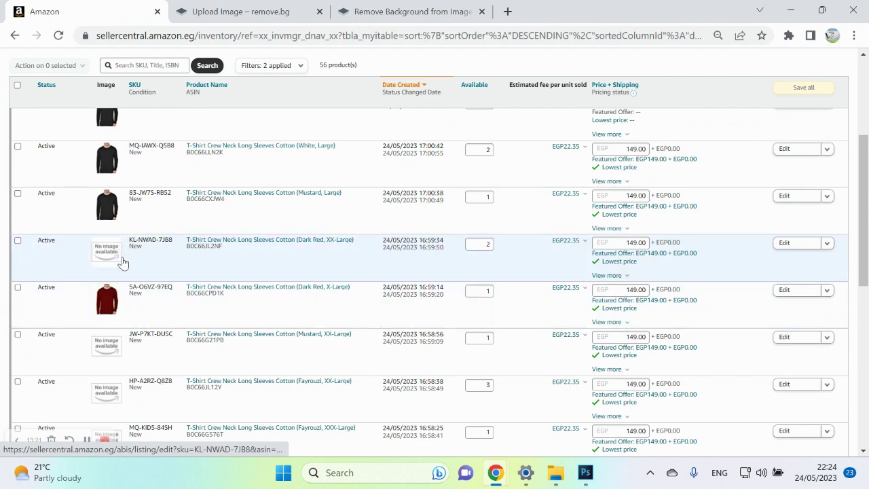
pyautogui.scroll(2, 112, 272)
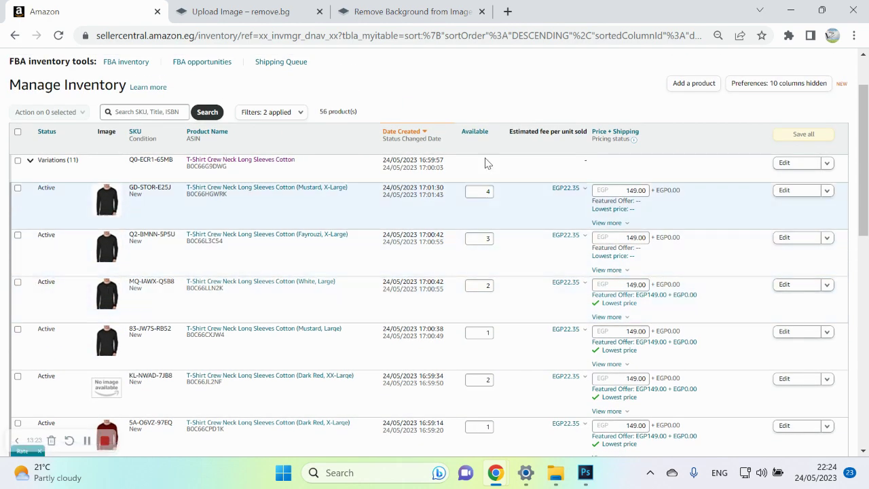
pyautogui.scroll(-2, 136, 204)
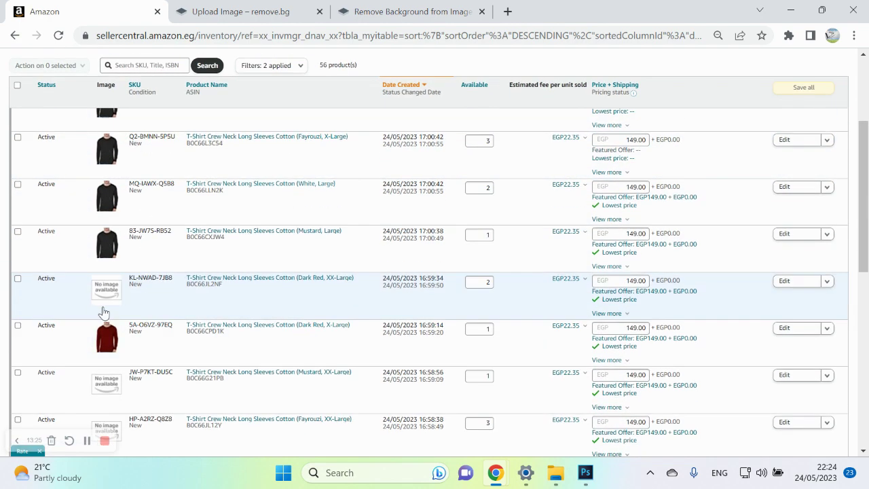
pyautogui.scroll(2, 30, 174)
pyautogui.click(29, 162)
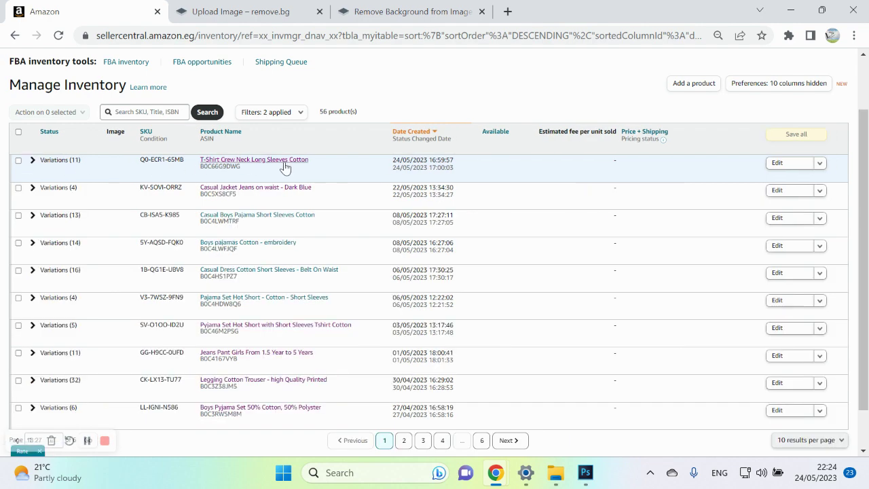
# Step: Inspect the Images page of the T-shirt's Mustard, X-Large variation and close its edit tab without changes
pyautogui.click(32, 163)
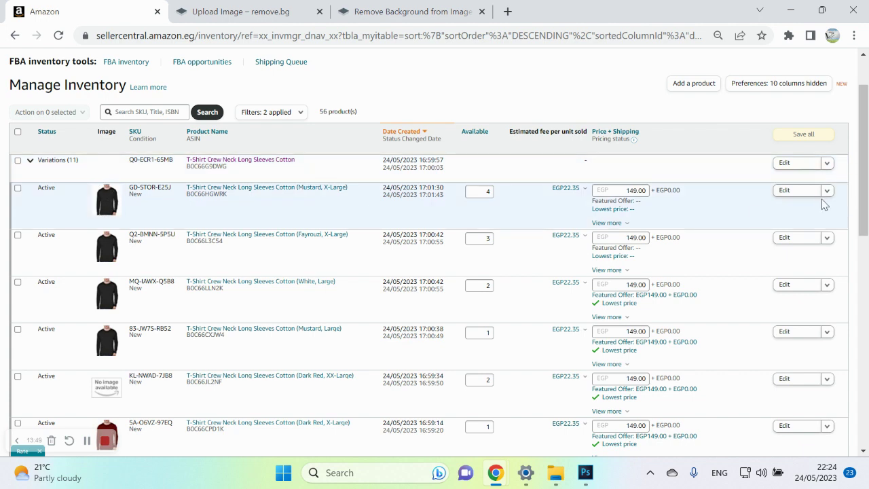
pyautogui.click(801, 190)
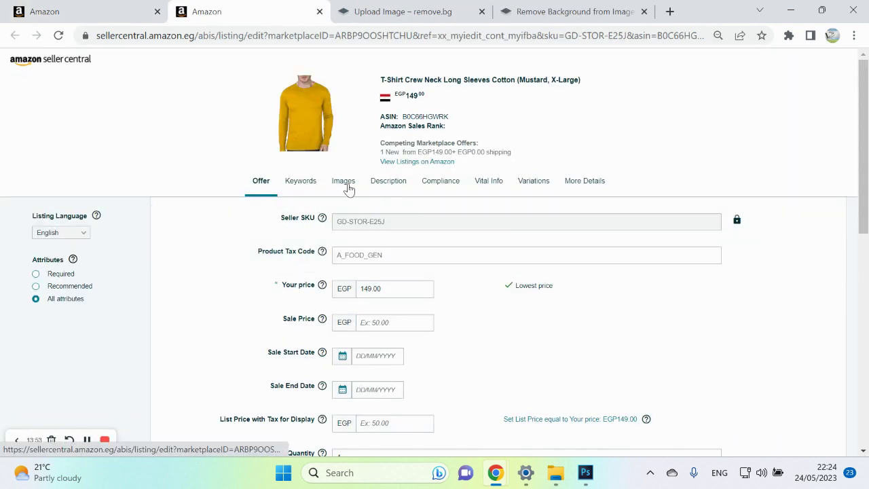
pyautogui.click(343, 182)
pyautogui.scroll(-1, 293, 310)
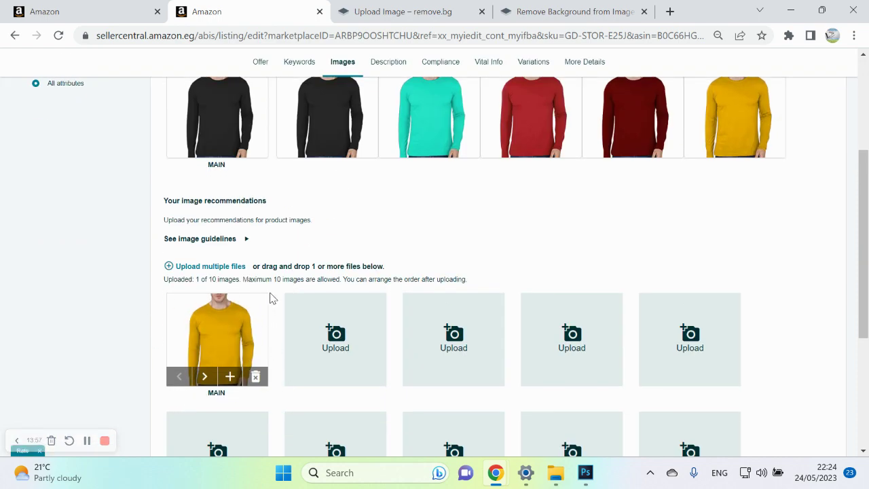
pyautogui.click(319, 11)
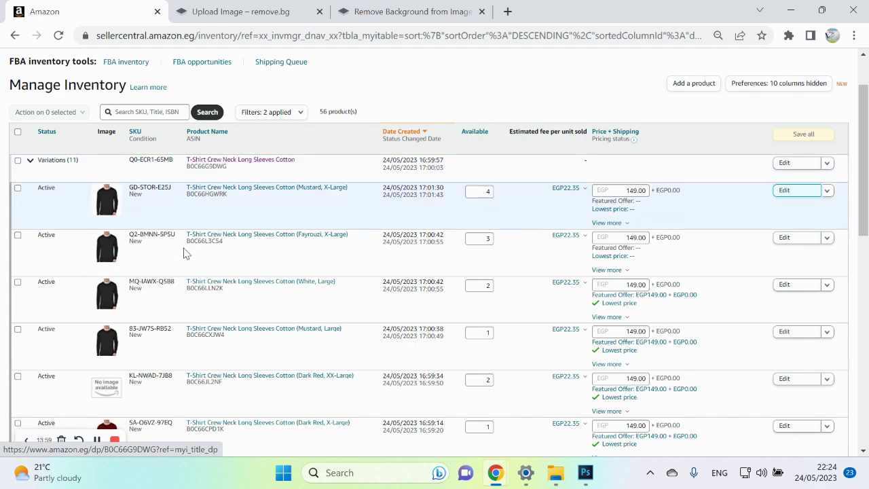
# Step: Inspect the images of the T-shirt's Fayrouzi, X-Large variation and close its edit tab without changes
pyautogui.scroll(-2, 171, 242)
pyautogui.click(795, 169)
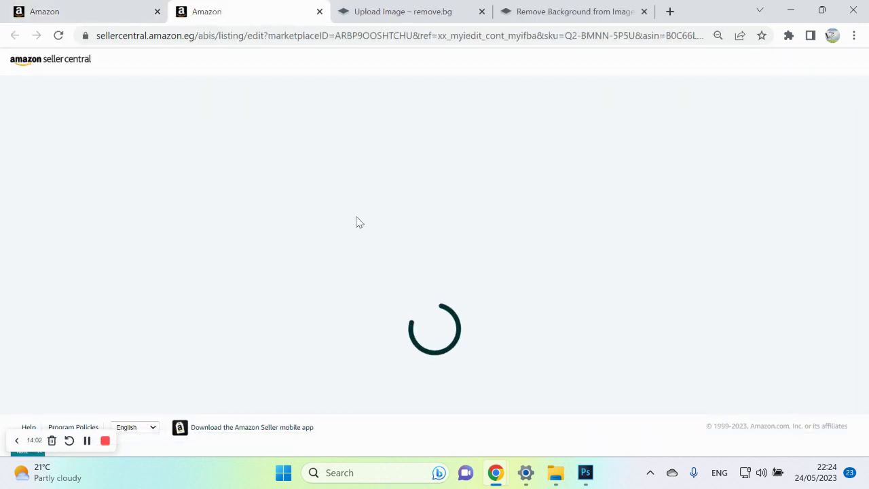
pyautogui.click(340, 186)
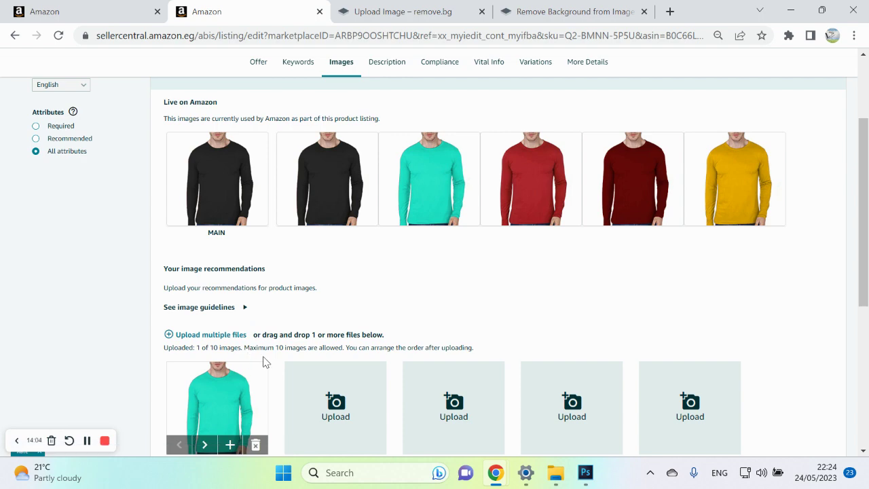
pyautogui.click(319, 11)
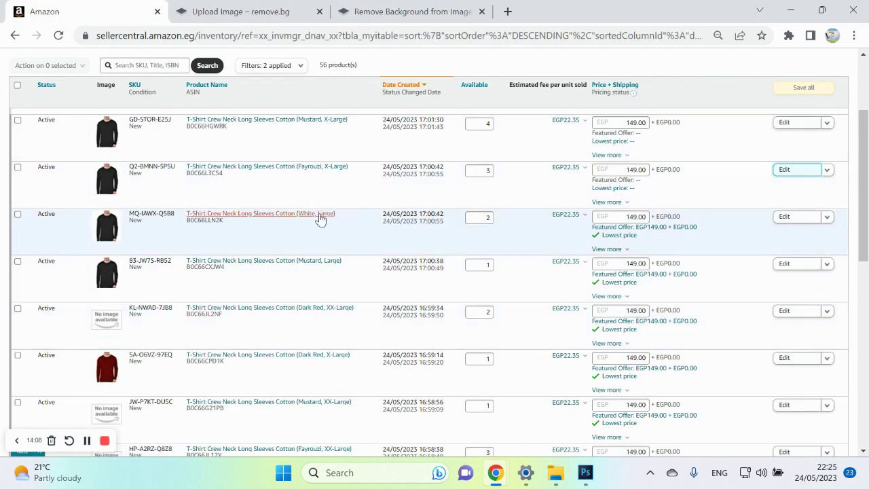
# Step: Review the T-shirt's variation rows in the inventory list, comparing each colour and size with its thumbnail
pyautogui.scroll(-1, 320, 220)
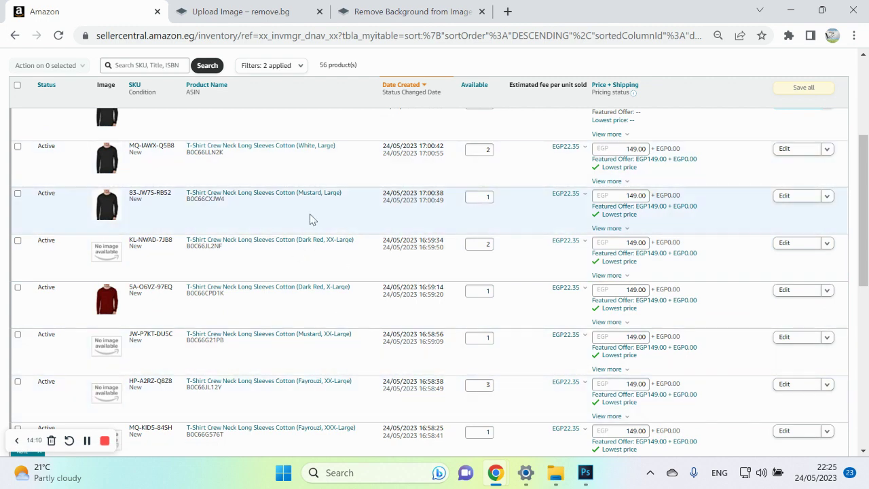
pyautogui.scroll(2, 325, 268)
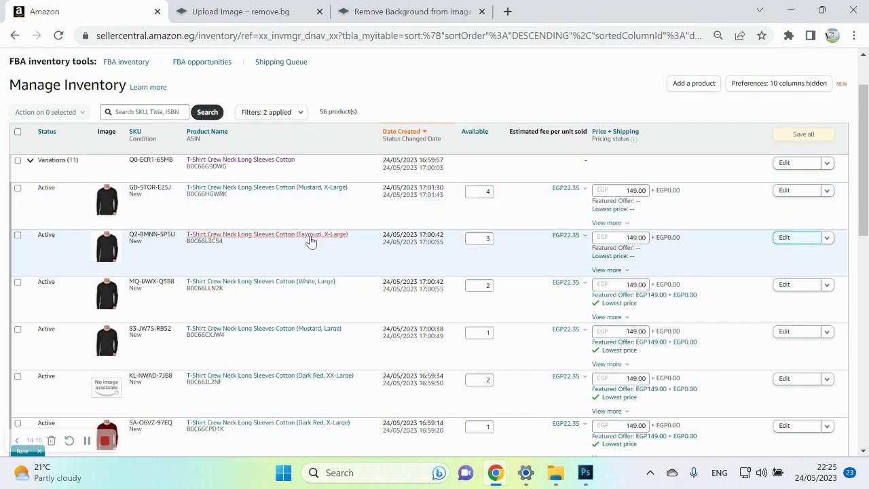
pyautogui.scroll(-3, 326, 271)
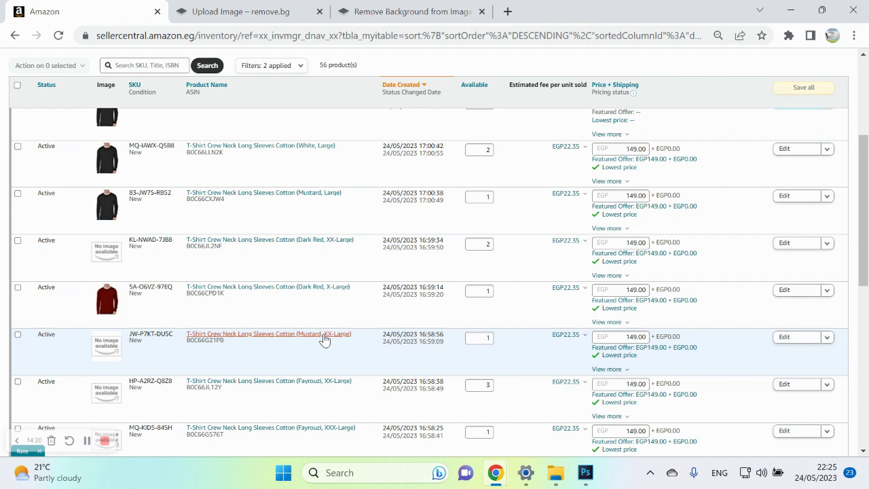
pyautogui.scroll(3, 319, 339)
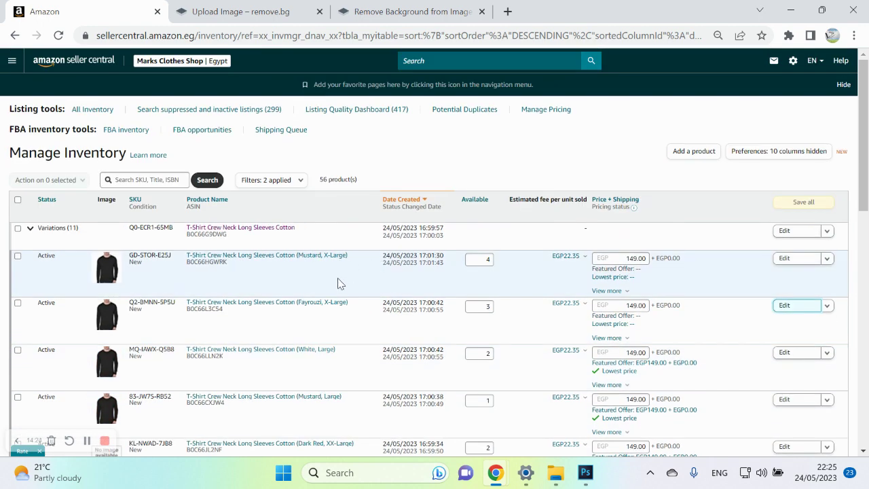
pyautogui.scroll(-2, 351, 272)
pyautogui.scroll(-1, 319, 204)
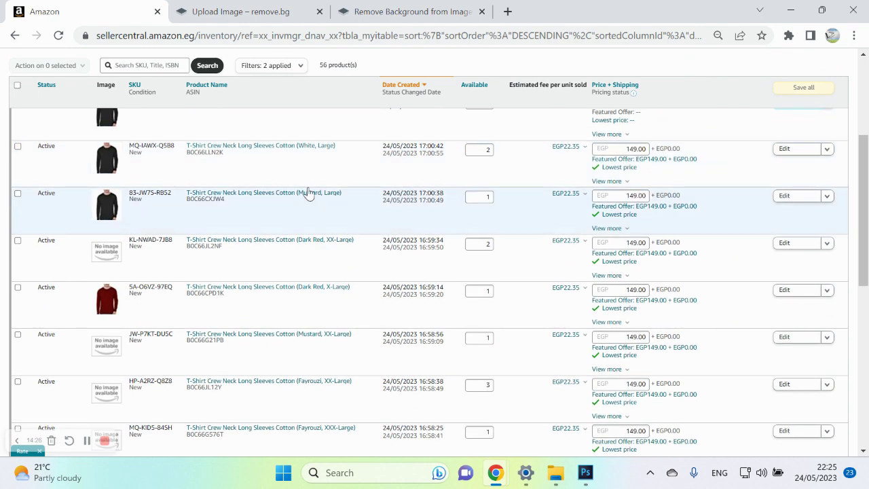
pyautogui.scroll(1, 317, 285)
pyautogui.scroll(-1, 325, 319)
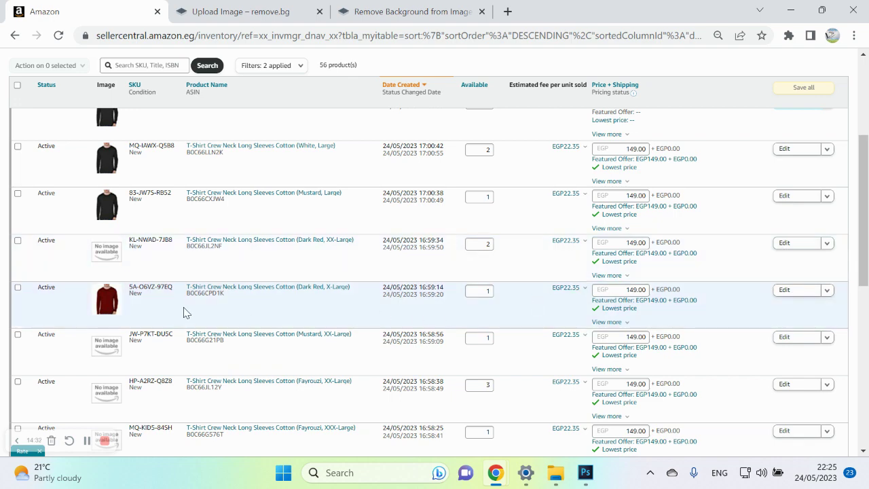
pyautogui.scroll(1, 262, 352)
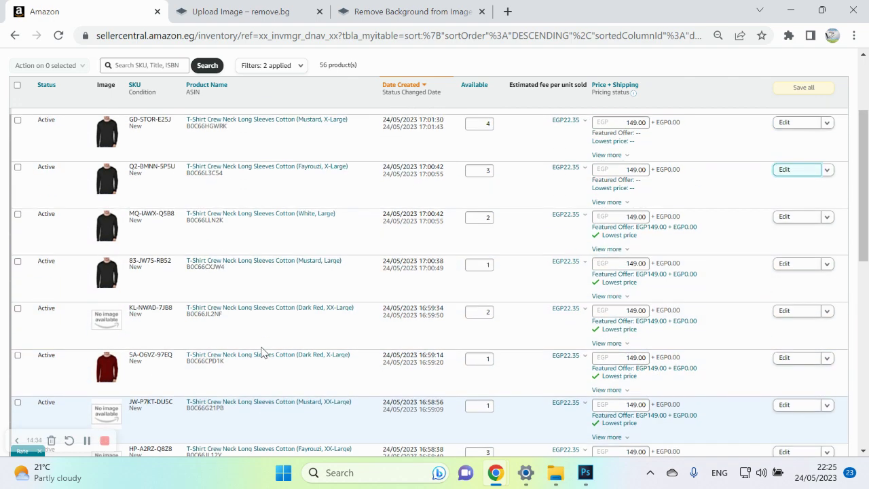
pyautogui.scroll(2, 262, 351)
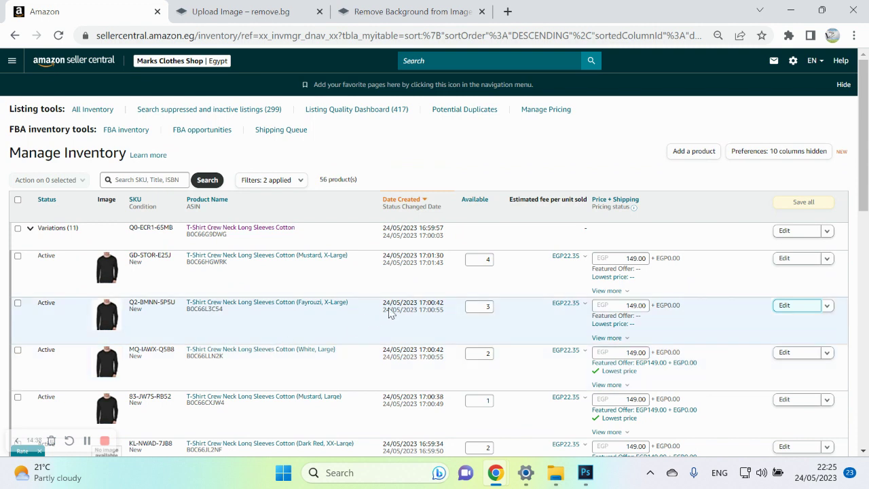
# Step: Compare the T-shirt's parent row with its variations by collapsing and expanding the group, leaving it collapsed
pyautogui.click(31, 230)
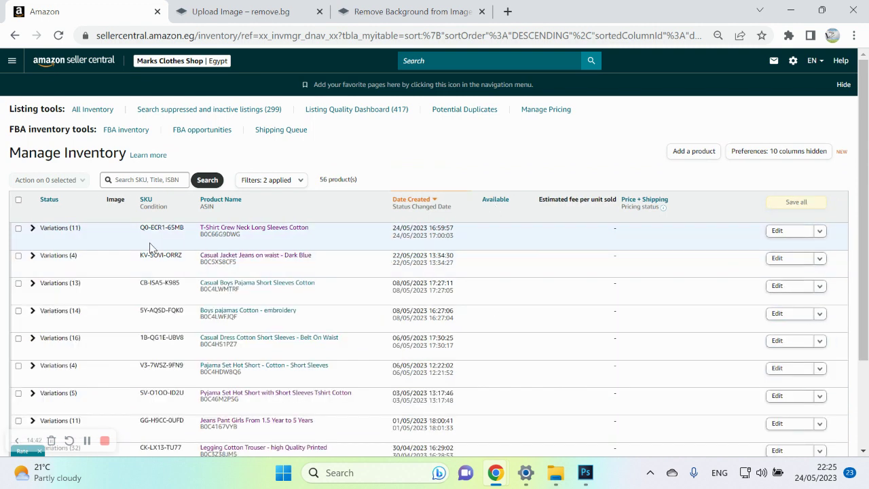
pyautogui.click(31, 229)
pyautogui.click(35, 231)
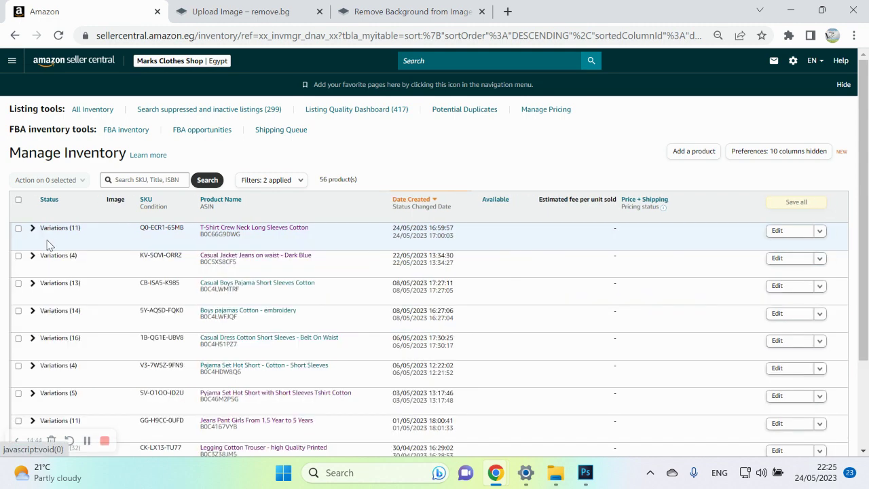
pyautogui.click(32, 230)
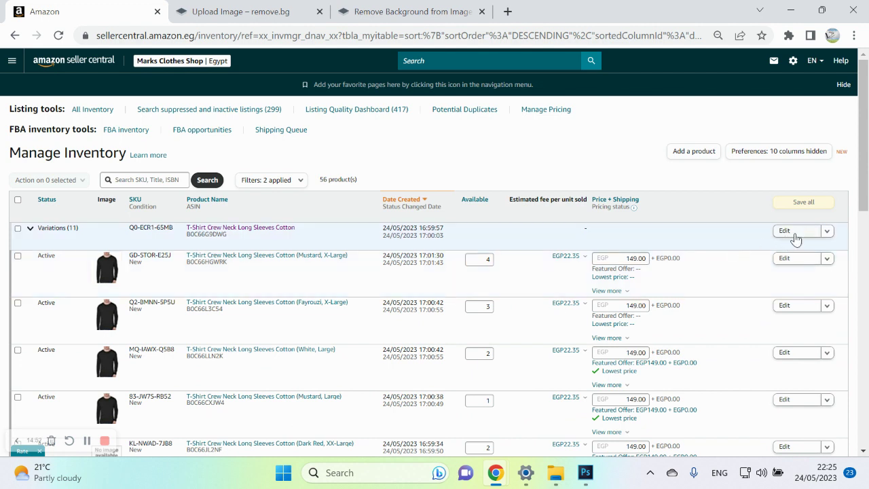
pyautogui.click(29, 230)
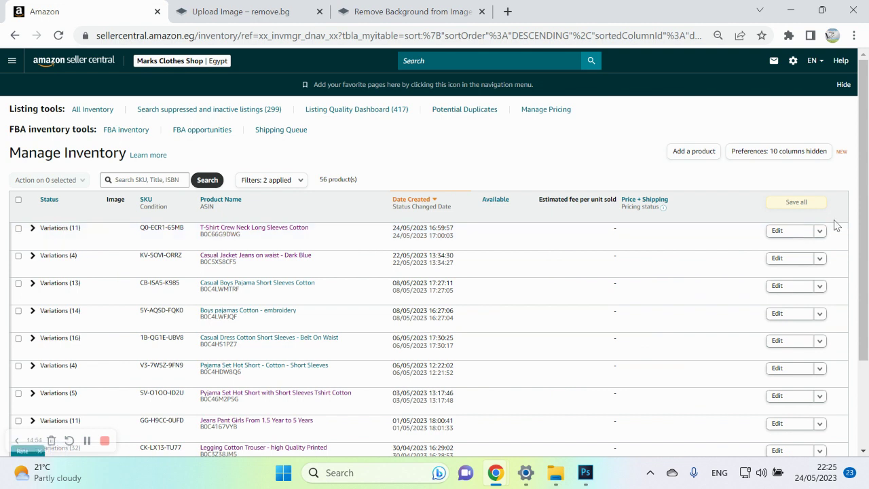
# Step: Edit the parent T-shirt listing and set its search terms to "ترينج بناتي حريمي أطفالي أولادي رجالي تيشيرت بنطلون سويت بانس Tshirt pantalon trouser"
pyautogui.click(794, 235)
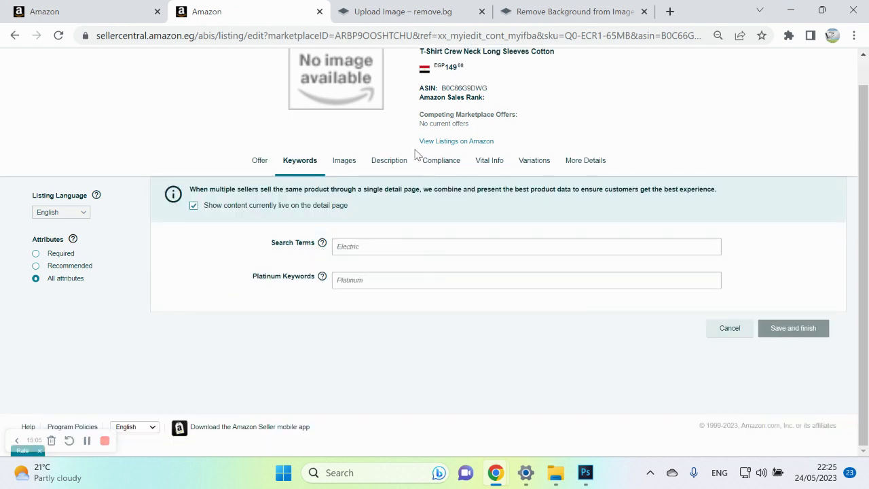
pyautogui.click(362, 247)
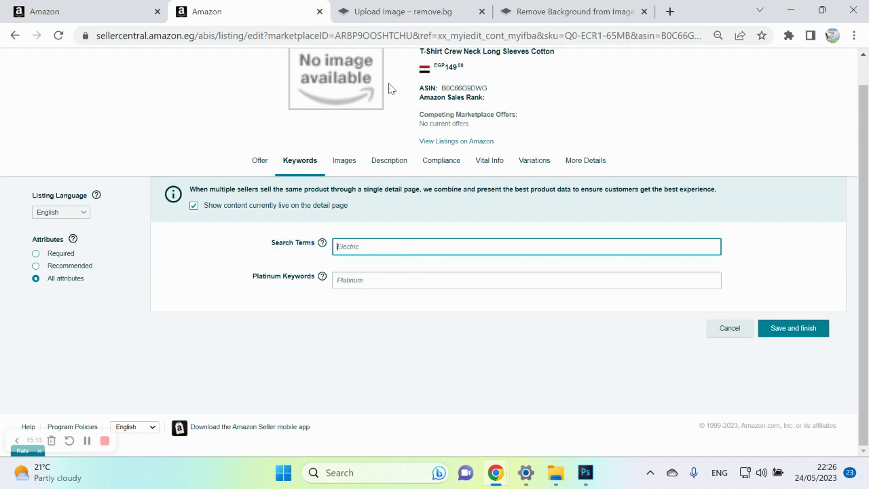
pyautogui.scroll(1, 410, 269)
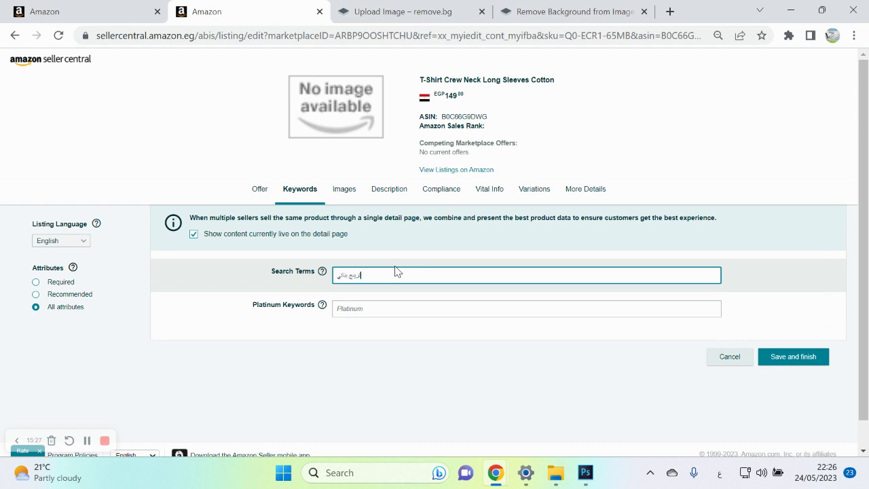
pyautogui.write('حريمي اطفالي اولادي رجالي تيشيرت بنطلون سويت بانس')
pyautogui.press('Return')
pyautogui.hotkey('alt', 'shift')
pyautogui.press('Return')
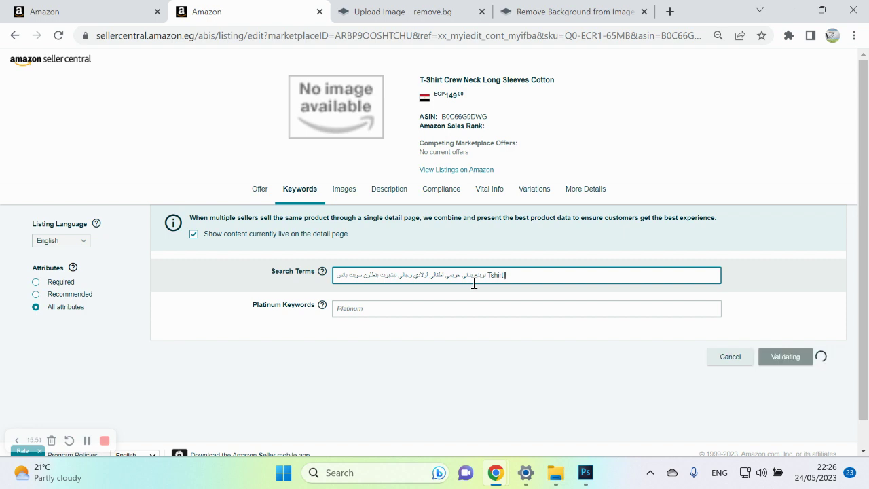
pyautogui.write('tal')
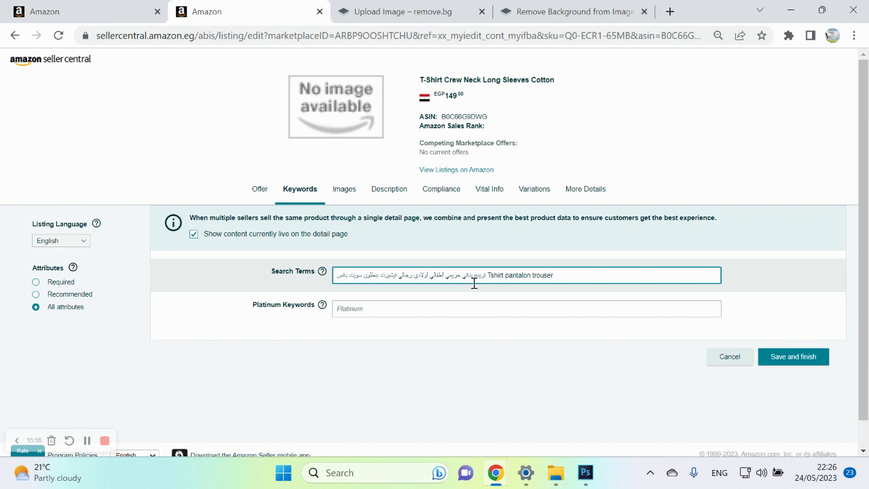
# Step: Complete the parent T-shirt's search terms with "trouser pyjama بيجامة" at the end
pyautogui.write('on trouser')
pyautogui.press('Return')
pyautogui.write('pyjama')
pyautogui.hotkey('alt', 'shift')
pyautogui.write('ب')
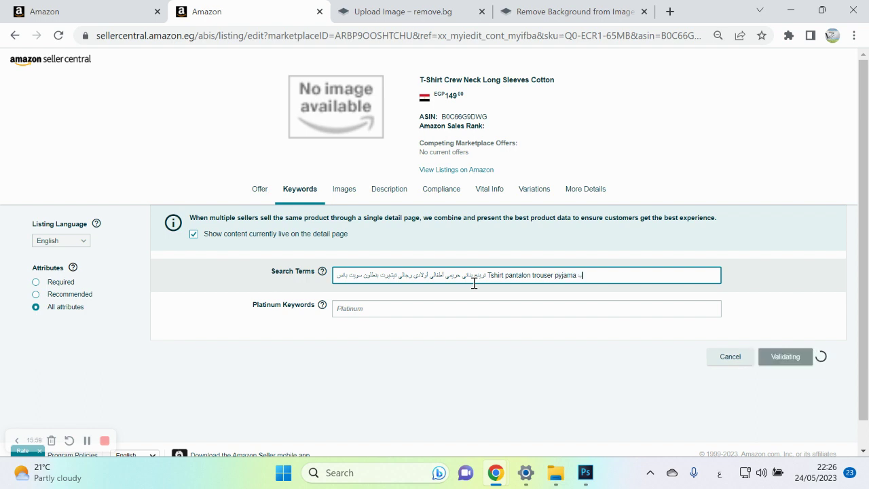
pyautogui.write('يجامة')
pyautogui.hotkey('alt', 'shift')
pyautogui.hotkey('alt', 'shift')
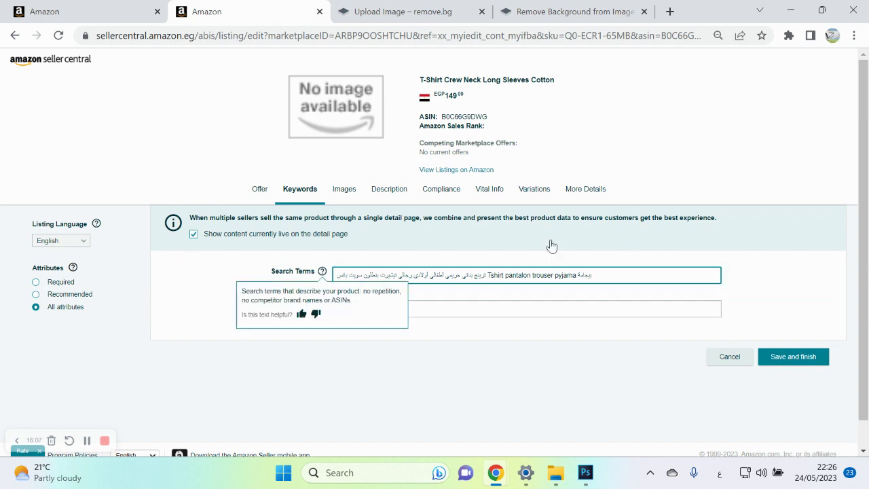
# Step: Copy the full search terms into the parent T-shirt's Platinum Keywords and close its edit page
pyautogui.hotkey('ctrl', 'a')
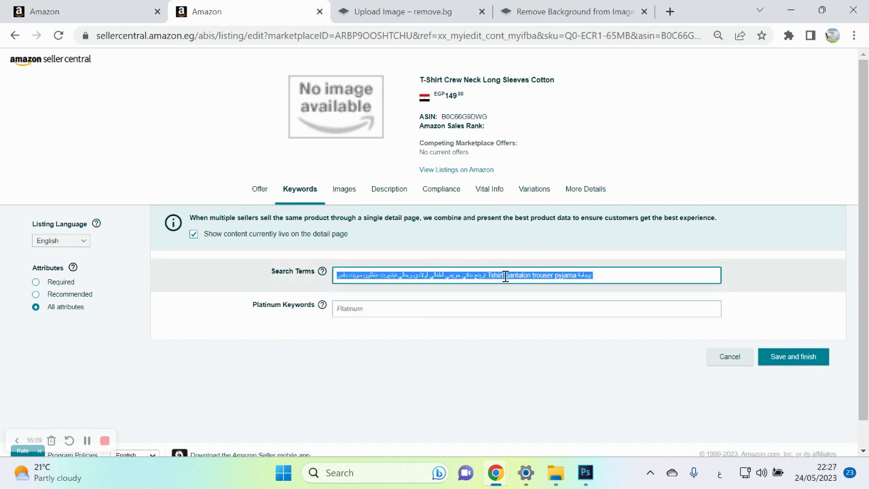
pyautogui.hotkey('ctrl', 'c')
pyautogui.click(475, 309)
pyautogui.hotkey('ctrl', 'v')
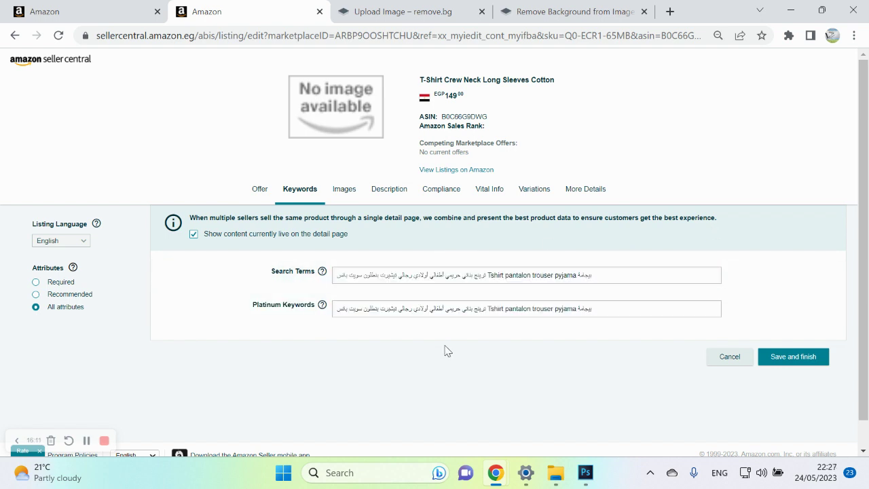
pyautogui.press('Return')
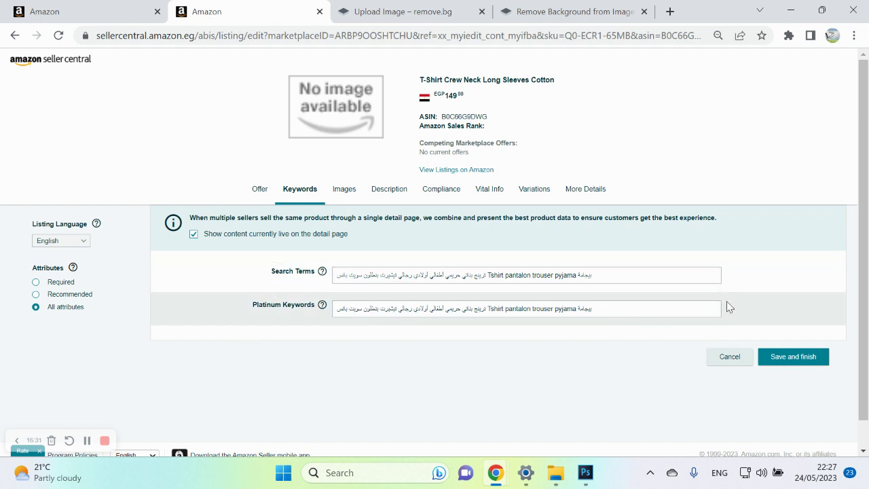
pyautogui.click(319, 11)
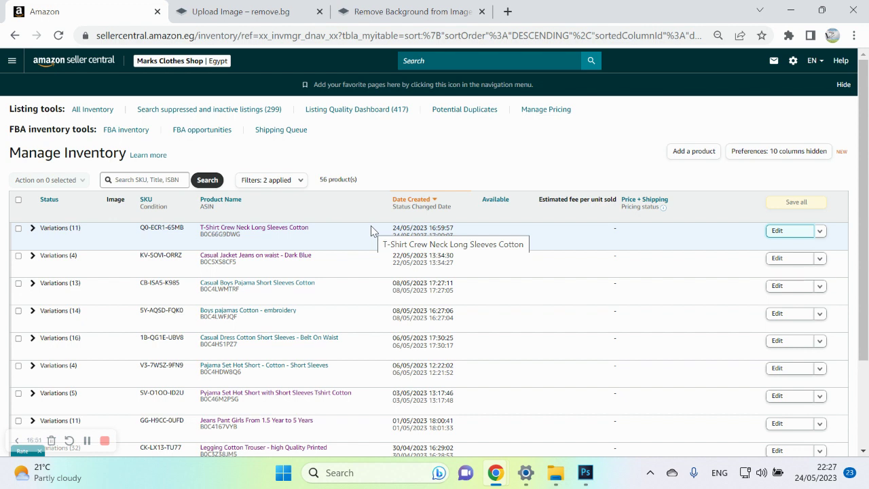
# Step: Expand the T-shirt's variations and open the images of the Mustard, X-Large variation for editing
pyautogui.click(30, 228)
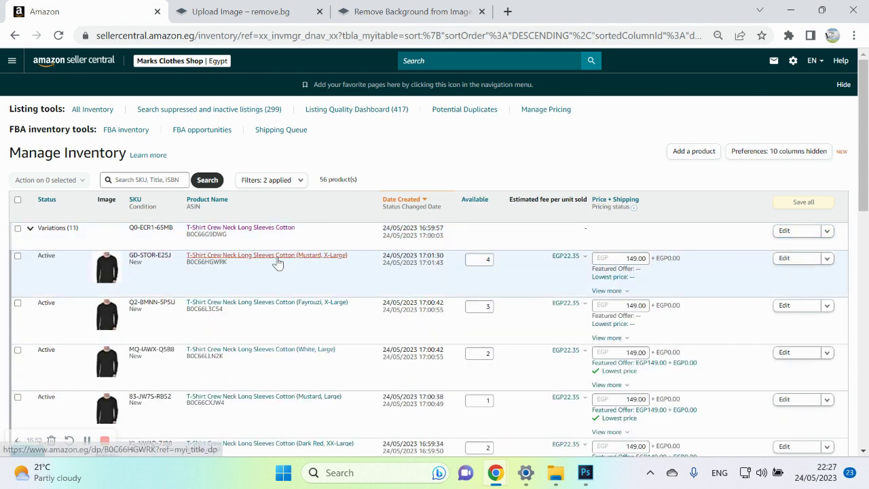
pyautogui.click(796, 260)
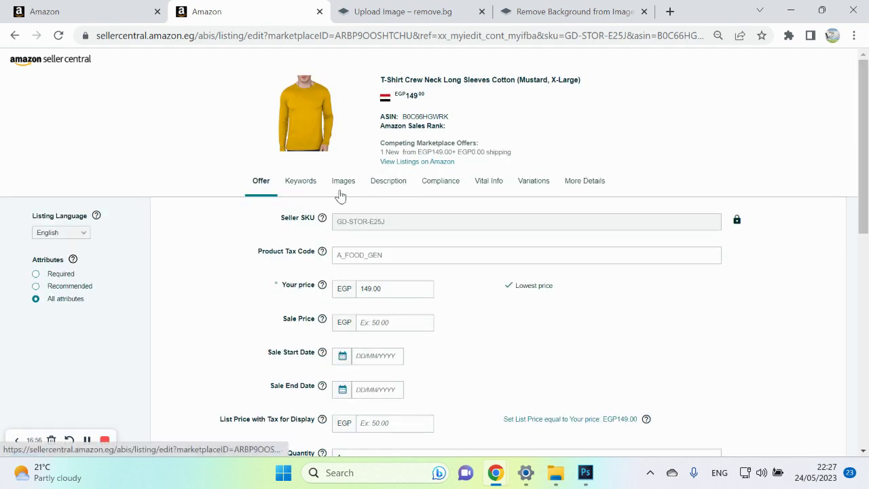
pyautogui.click(337, 183)
pyautogui.scroll(-3, 292, 298)
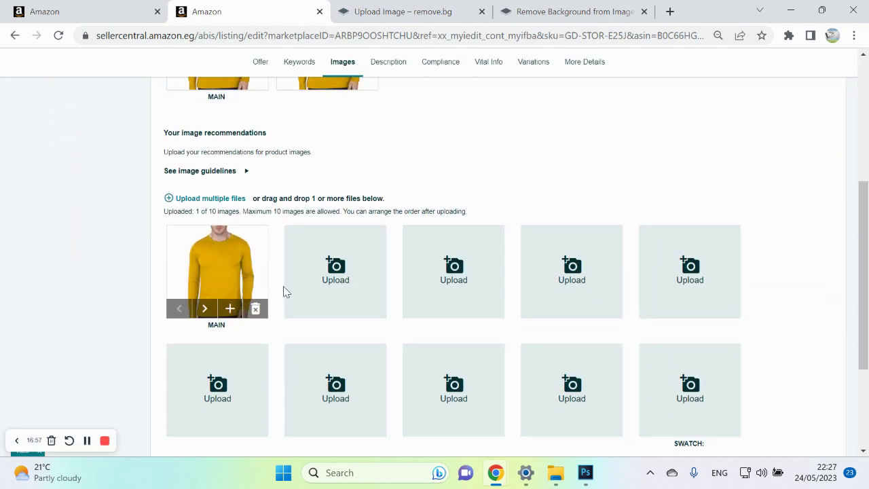
# Step: Browse the T-shirt image files available for the variation's empty image slots, cancelling without uploading any
pyautogui.click(336, 271)
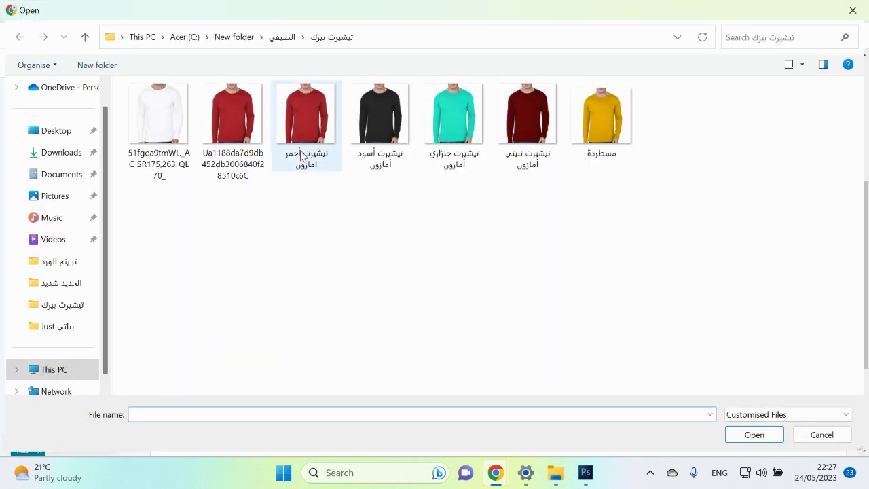
pyautogui.click(854, 11)
pyautogui.click(453, 268)
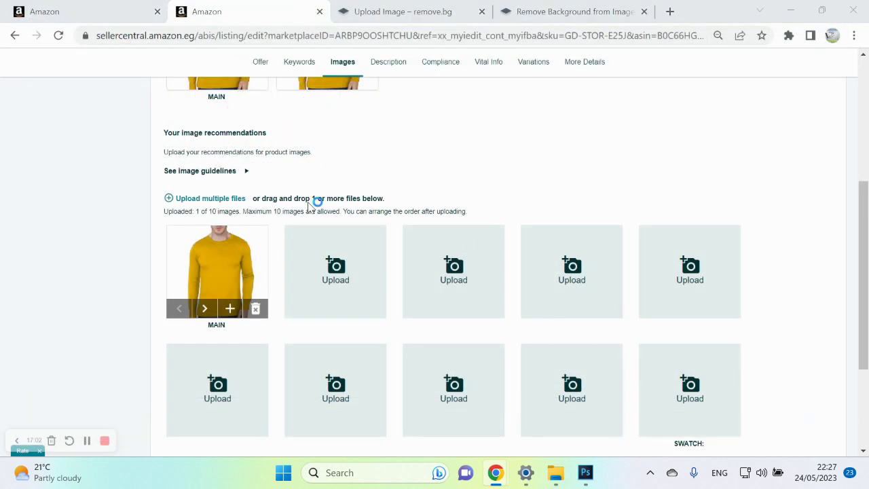
pyautogui.click(853, 11)
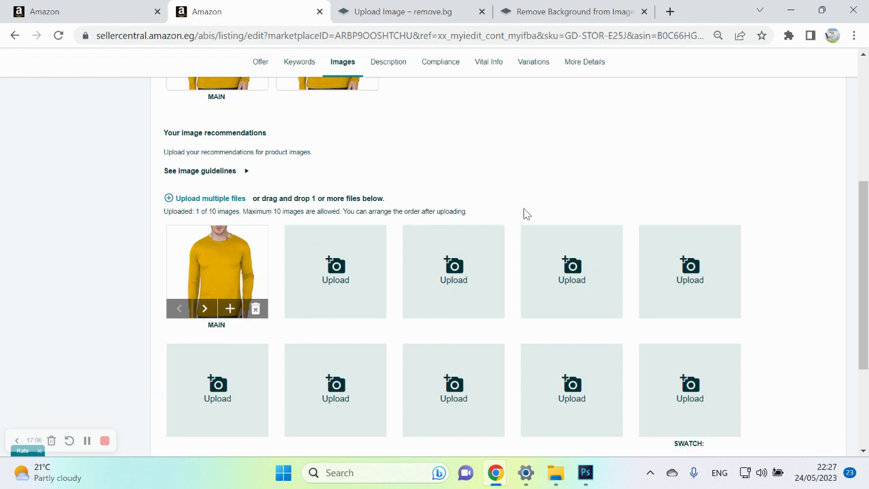
pyautogui.scroll(3, 286, 102)
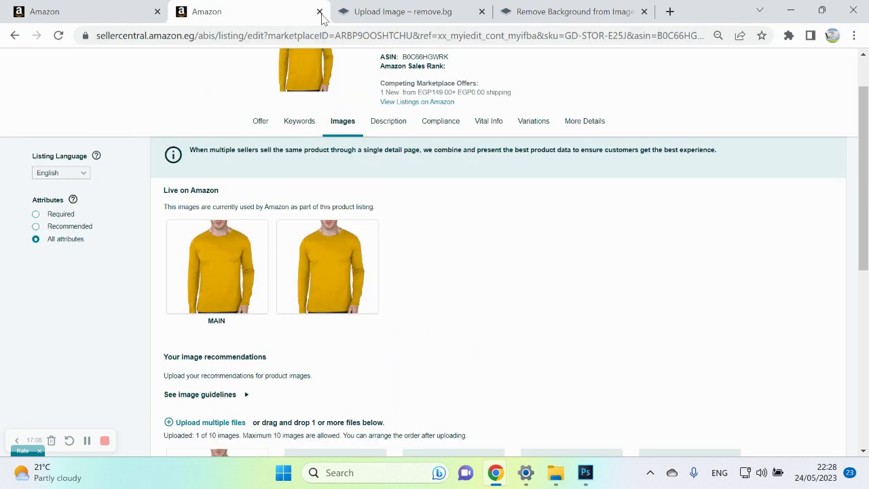
# Step: Close the Mustard, X-Large edit page and both remove.bg pages, keeping only the inventory list open
pyautogui.click(320, 11)
pyautogui.click(320, 11)
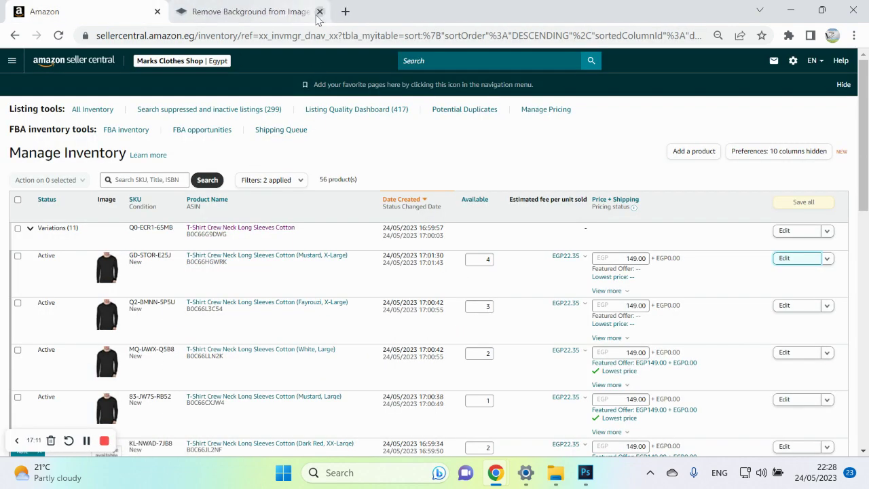
pyautogui.click(320, 11)
# Step: Review the T-shirt's expanded variations in the inventory, checking the thumbnail, quantity and price of each colour and size
pyautogui.scroll(-5, 184, 298)
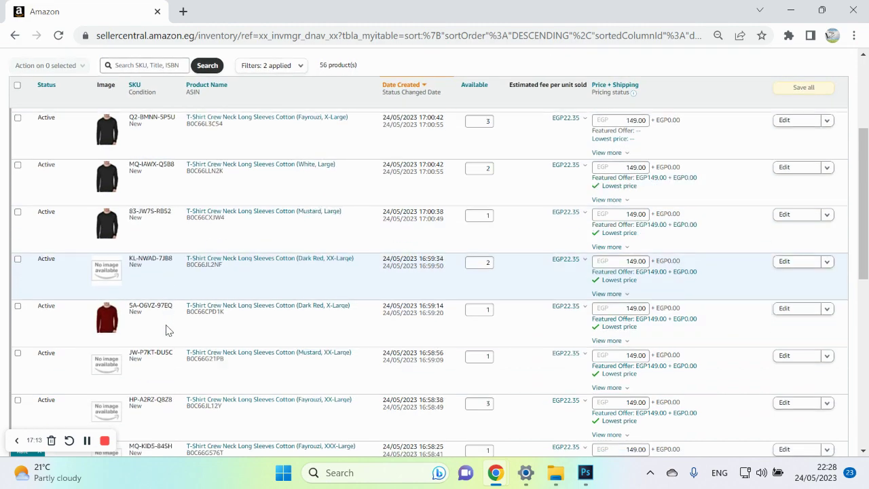
pyautogui.scroll(6, 167, 329)
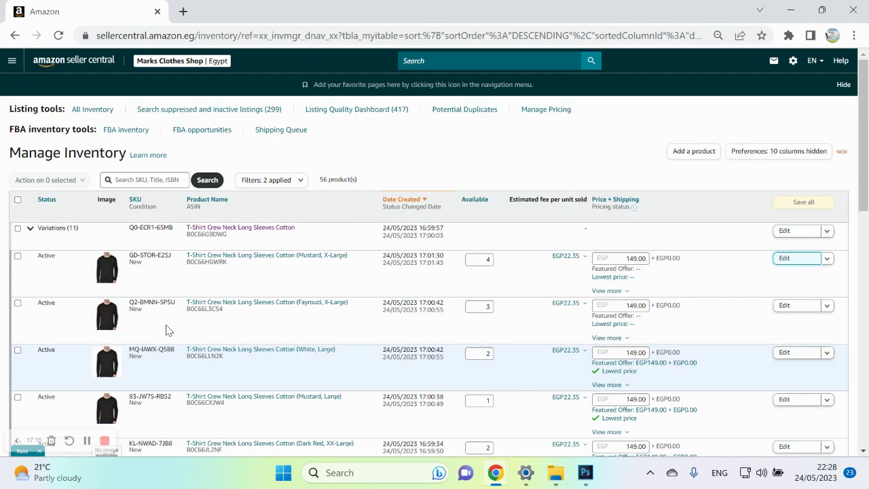
pyautogui.scroll(-2, 168, 330)
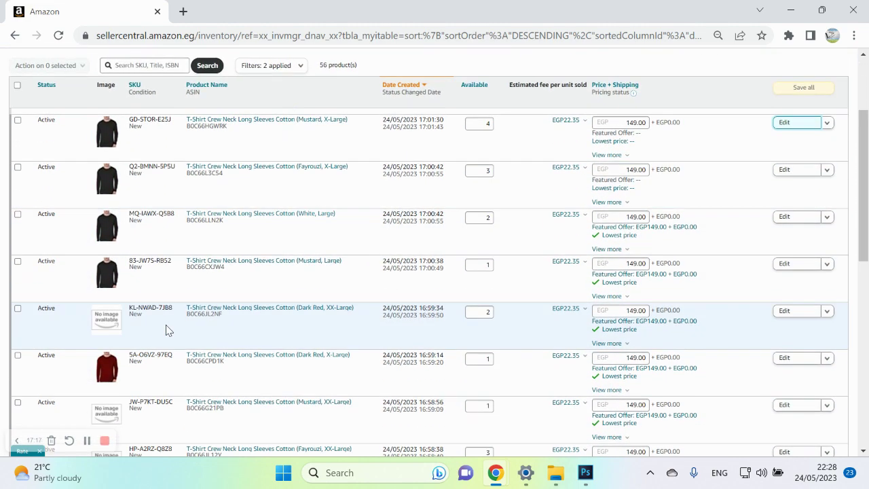
pyautogui.scroll(2, 168, 330)
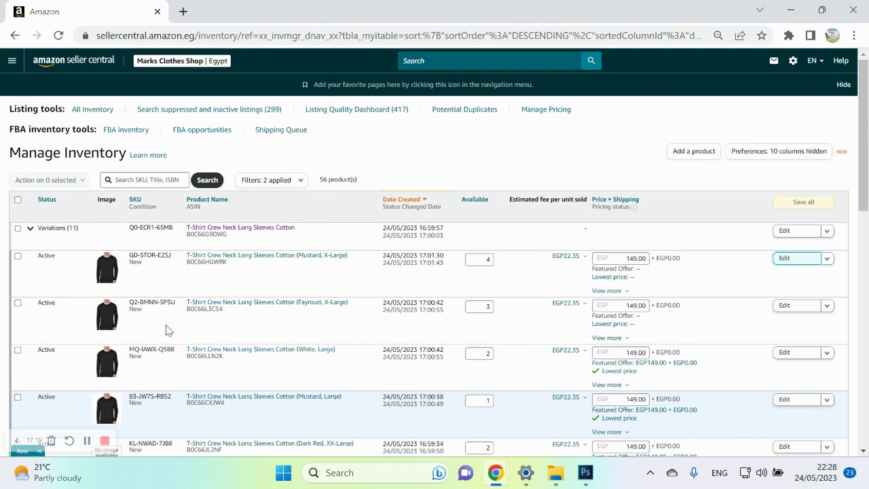
pyautogui.scroll(-5, 168, 330)
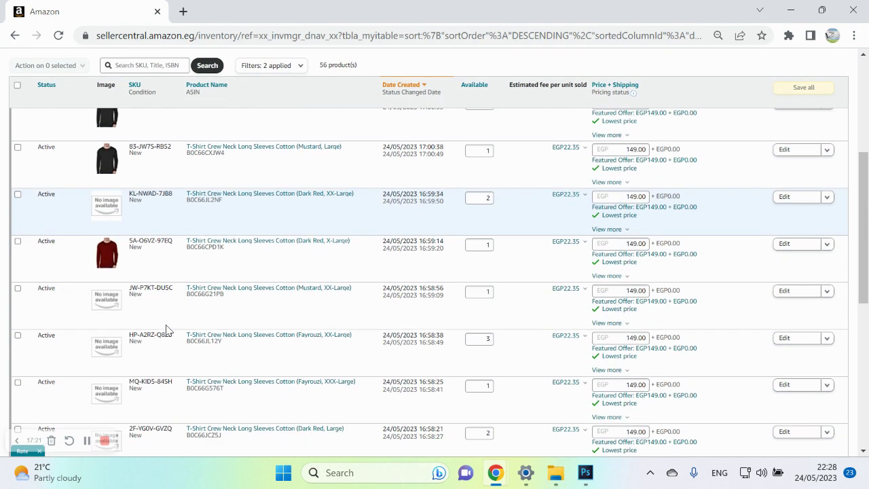
pyautogui.scroll(2, 168, 330)
pyautogui.scroll(1, 168, 330)
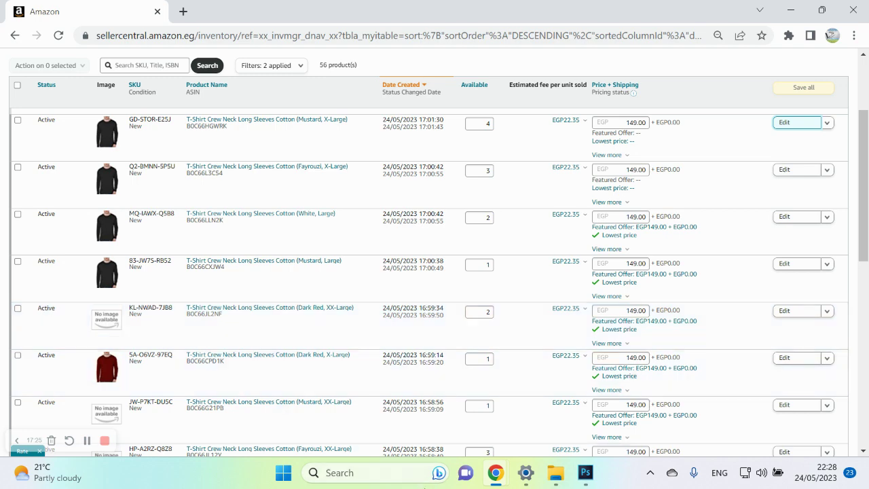
# Step: Switch to Photoshop and start quitting it with the Untitled-1 document still open
pyautogui.click(585, 472)
pyautogui.click(844, 9)
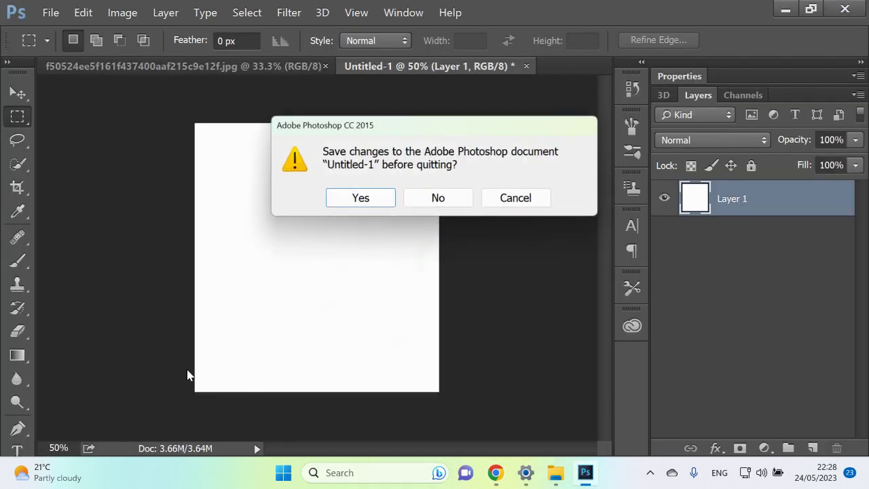